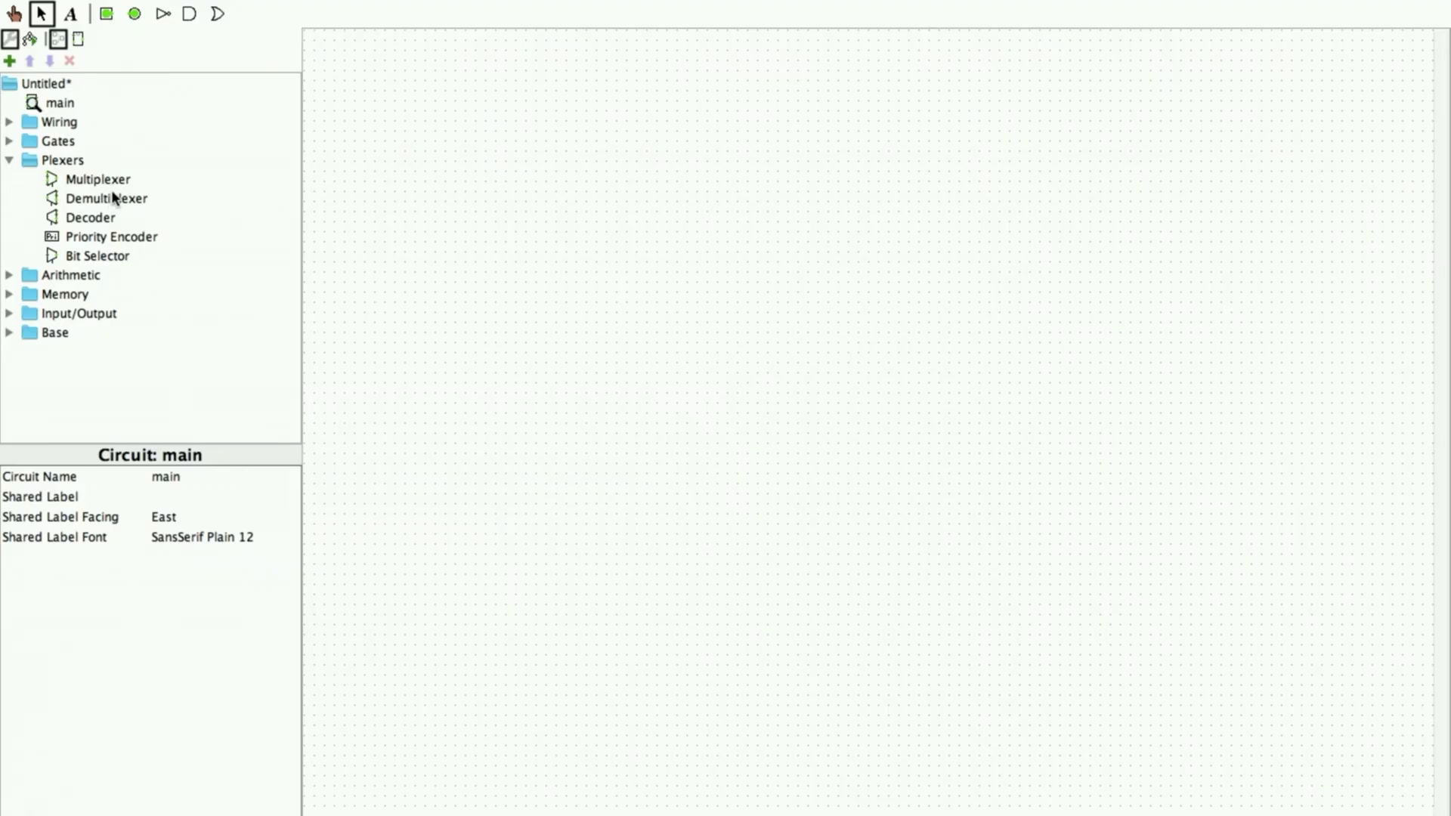
Place a multiplexer on the canvas and set its select bits to 2.
click(672, 201)
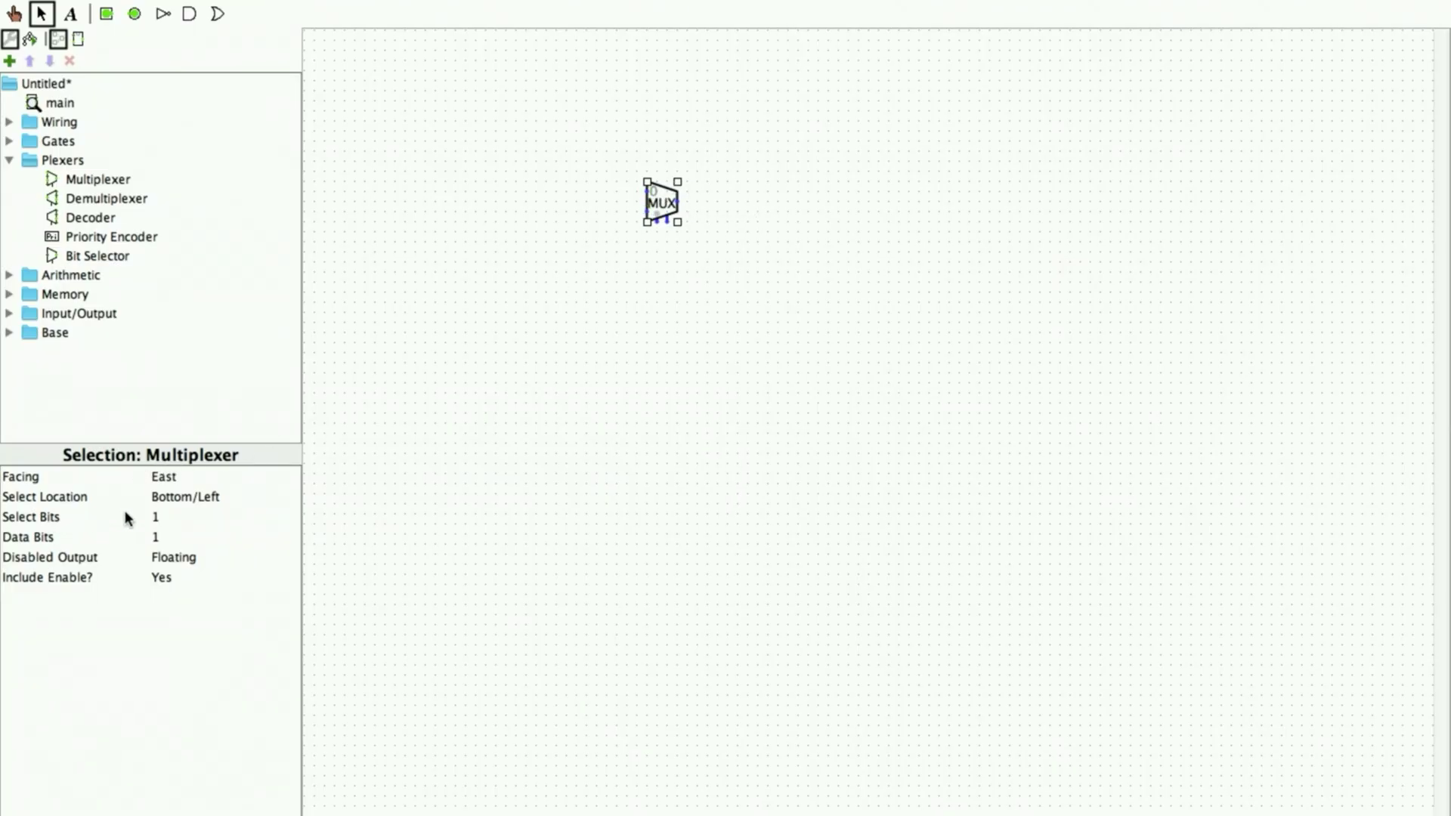
click(157, 518)
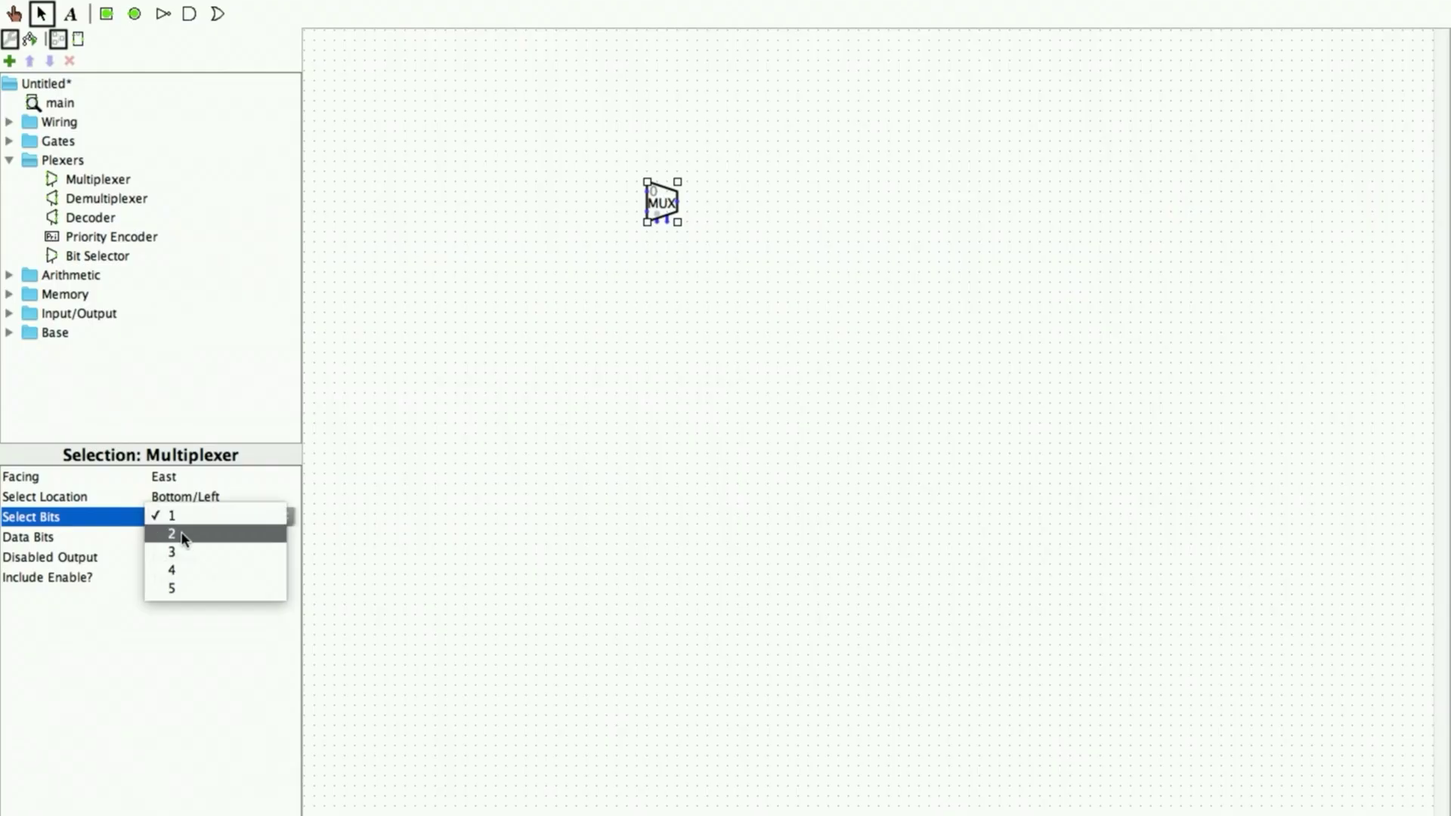
click(182, 534)
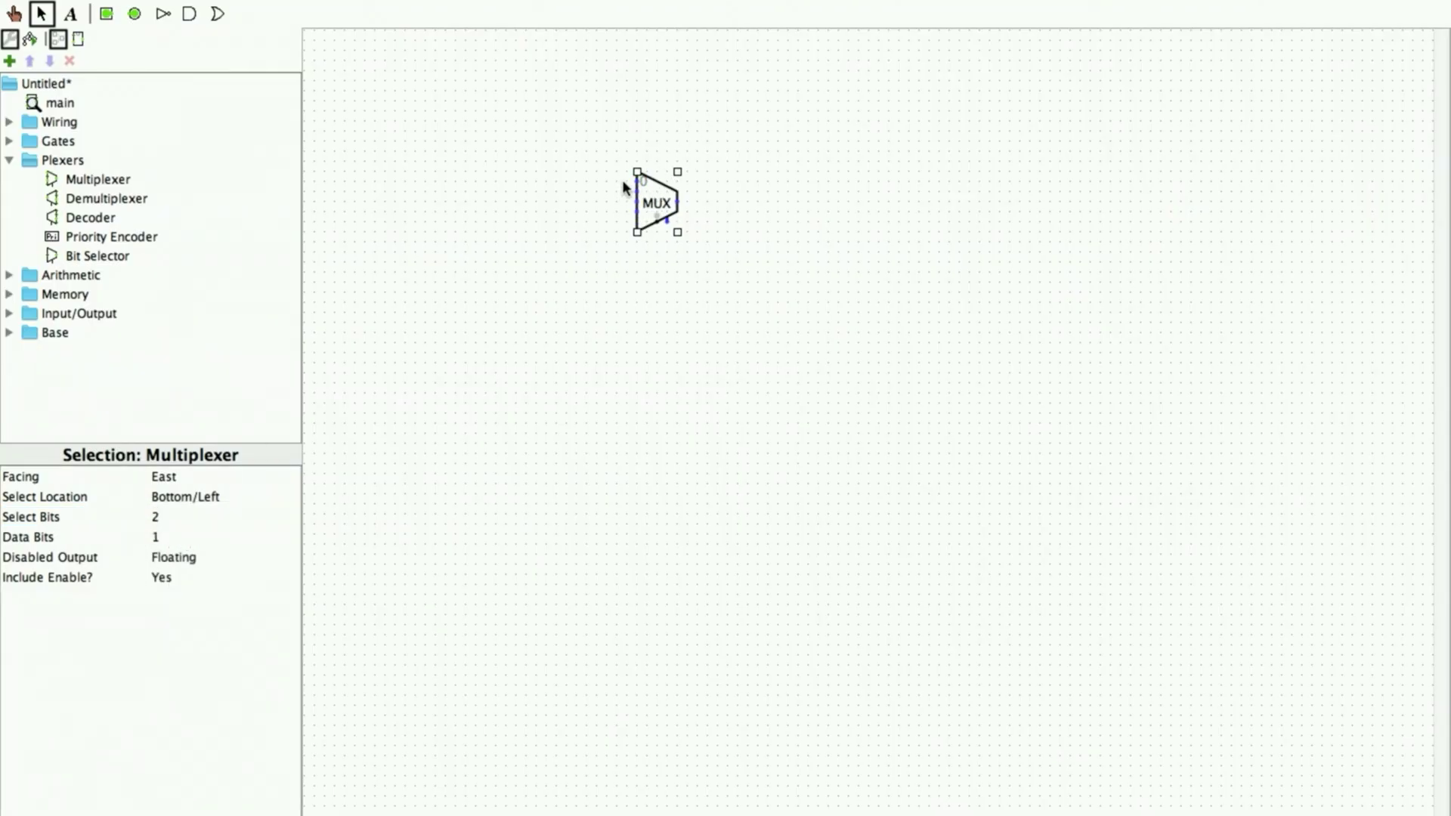
Place four input pins in a column before the multiplexer and one output pin facing its output.
click(106, 13)
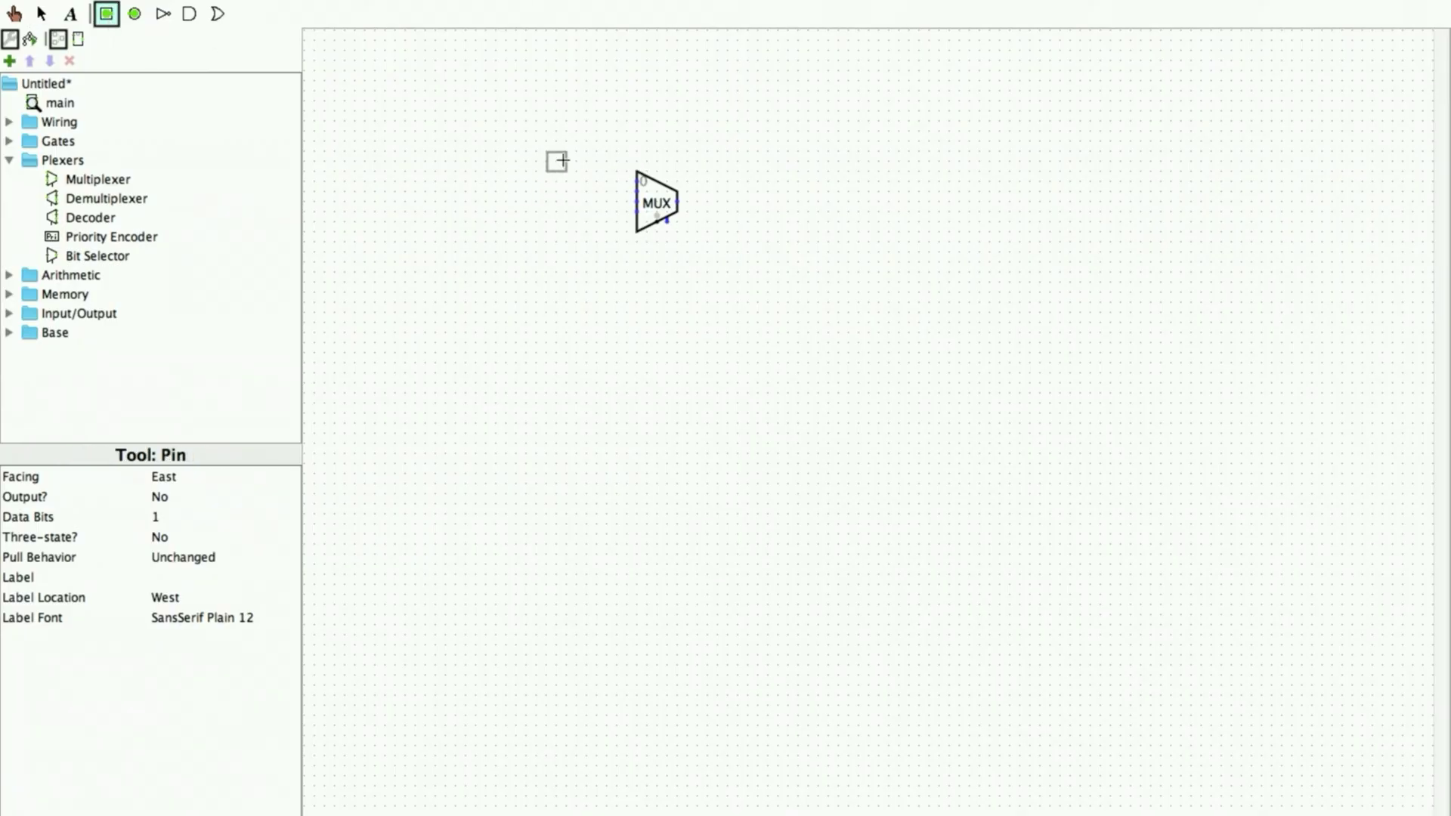
click(563, 161)
click(106, 14)
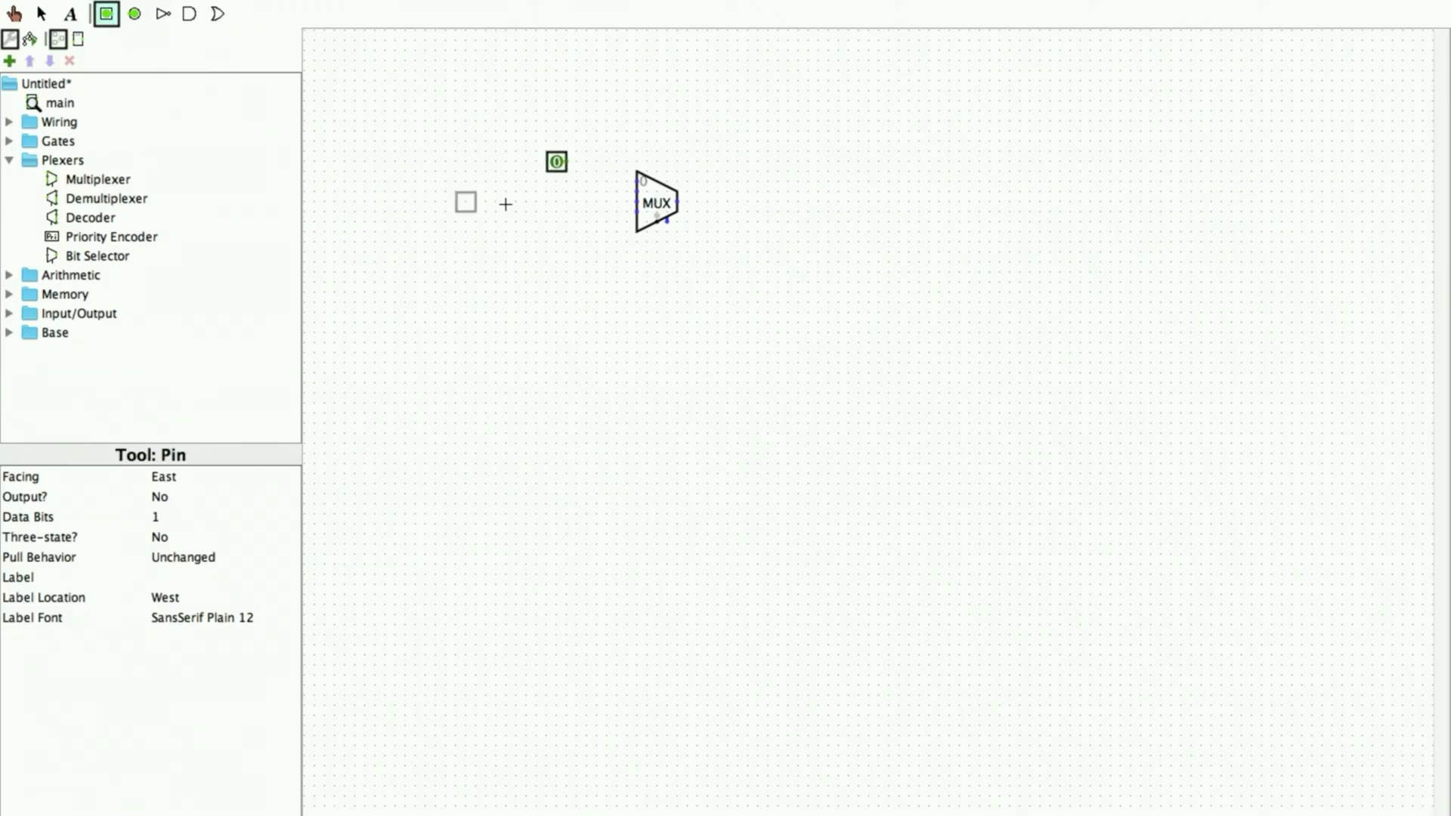
click(560, 202)
click(106, 14)
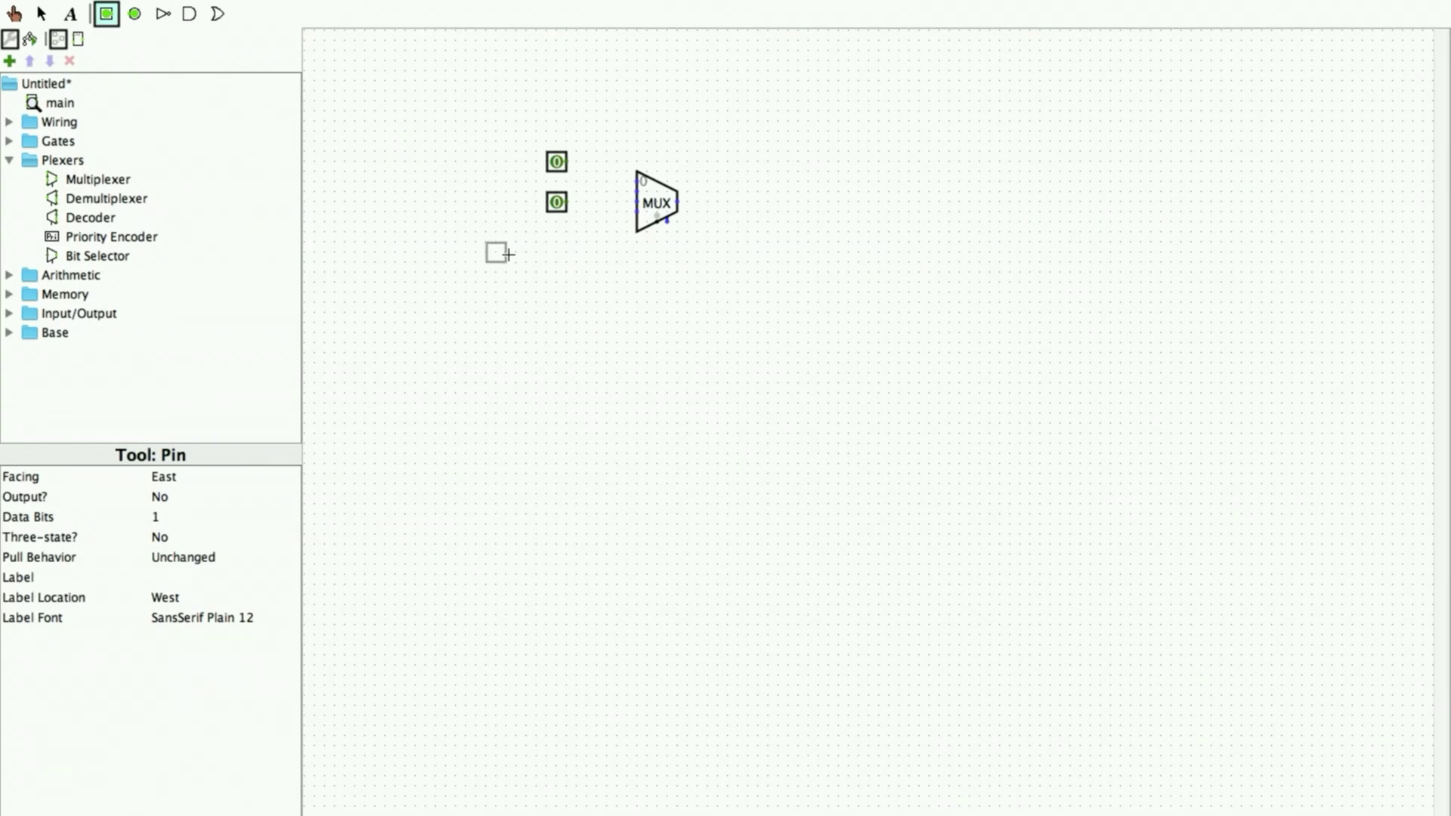
click(569, 244)
click(106, 14)
click(563, 283)
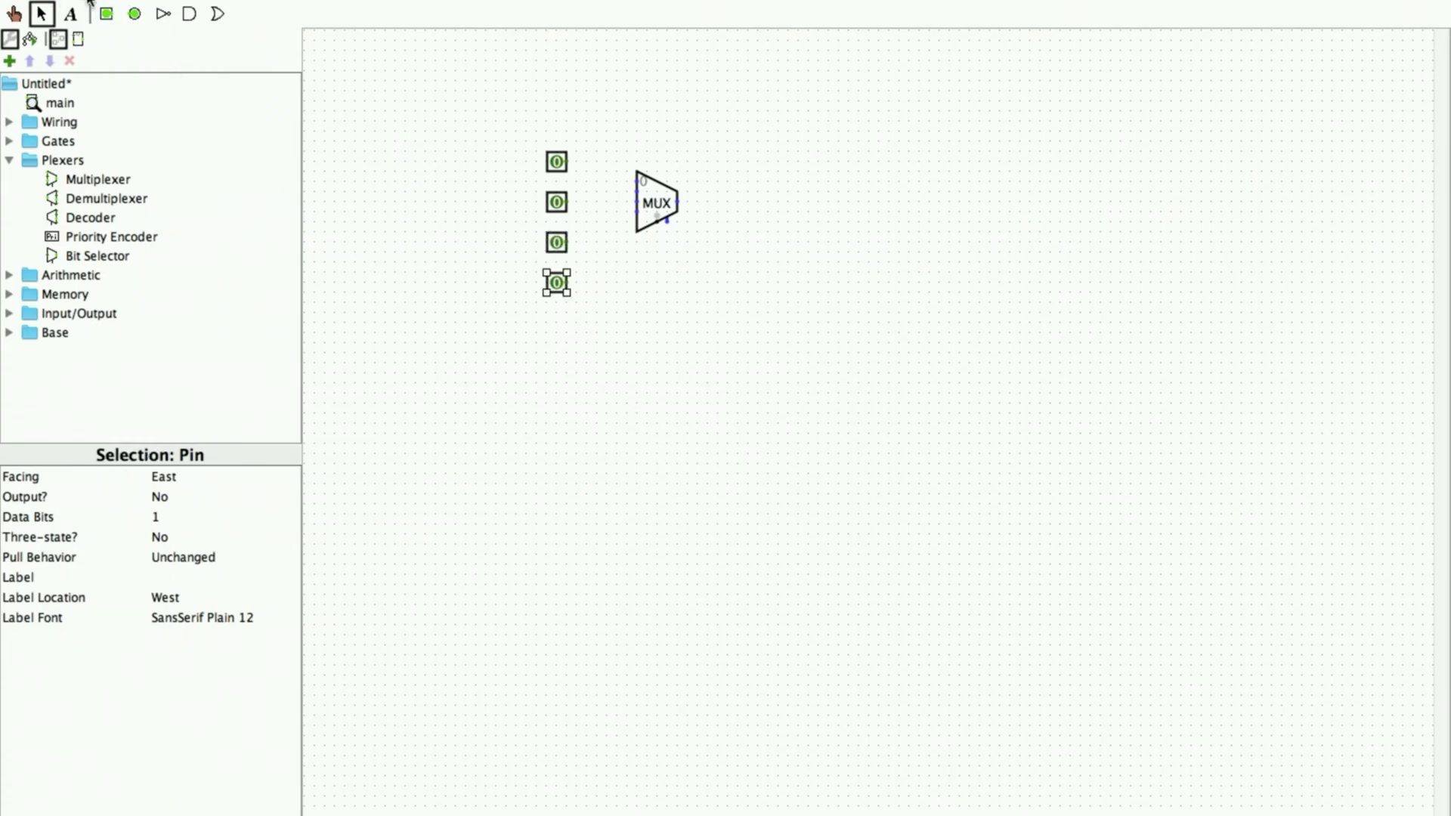
click(134, 14)
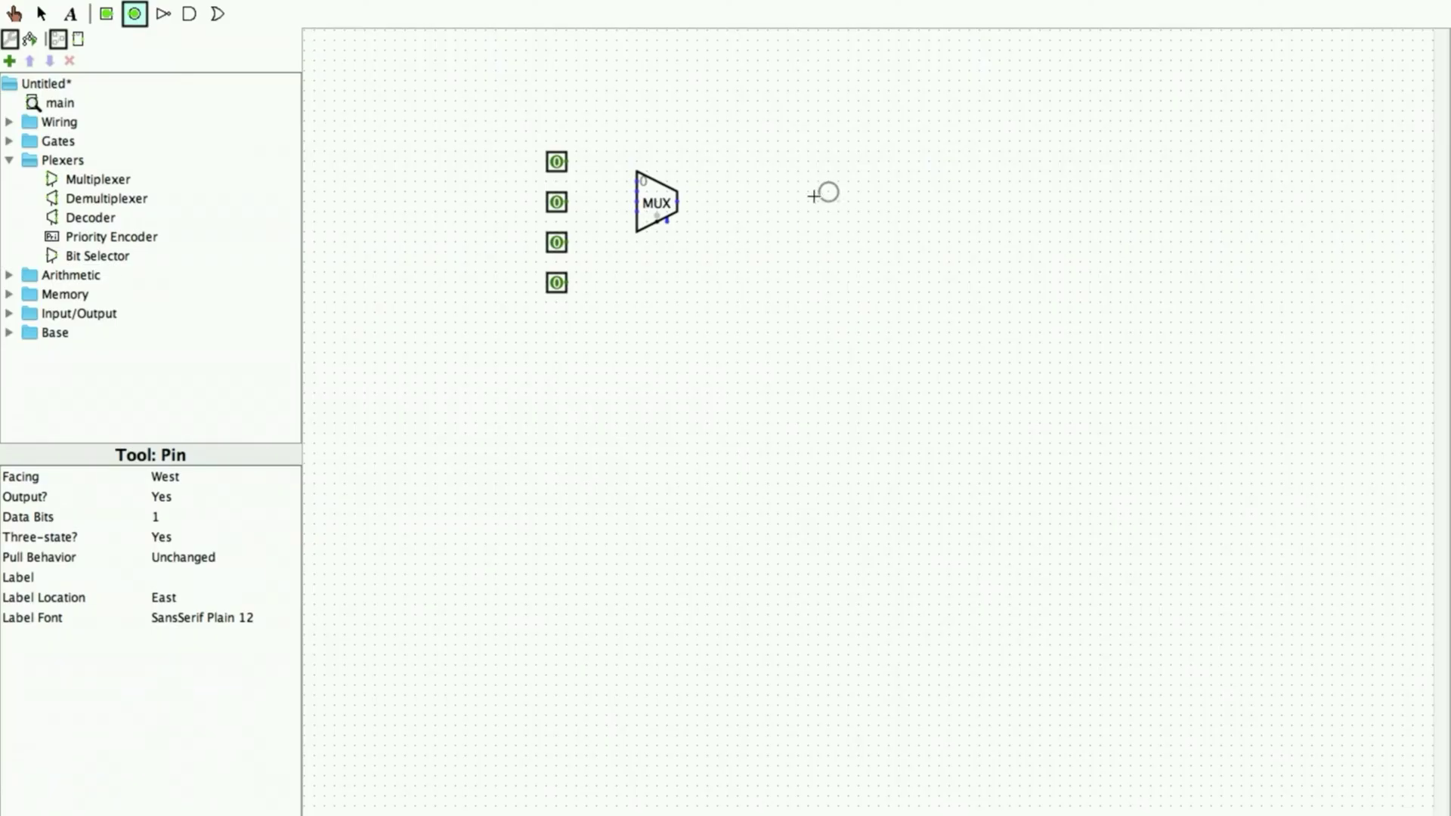
click(747, 201)
Place another input pin below the multiplexer and set its facing to North.
click(106, 14)
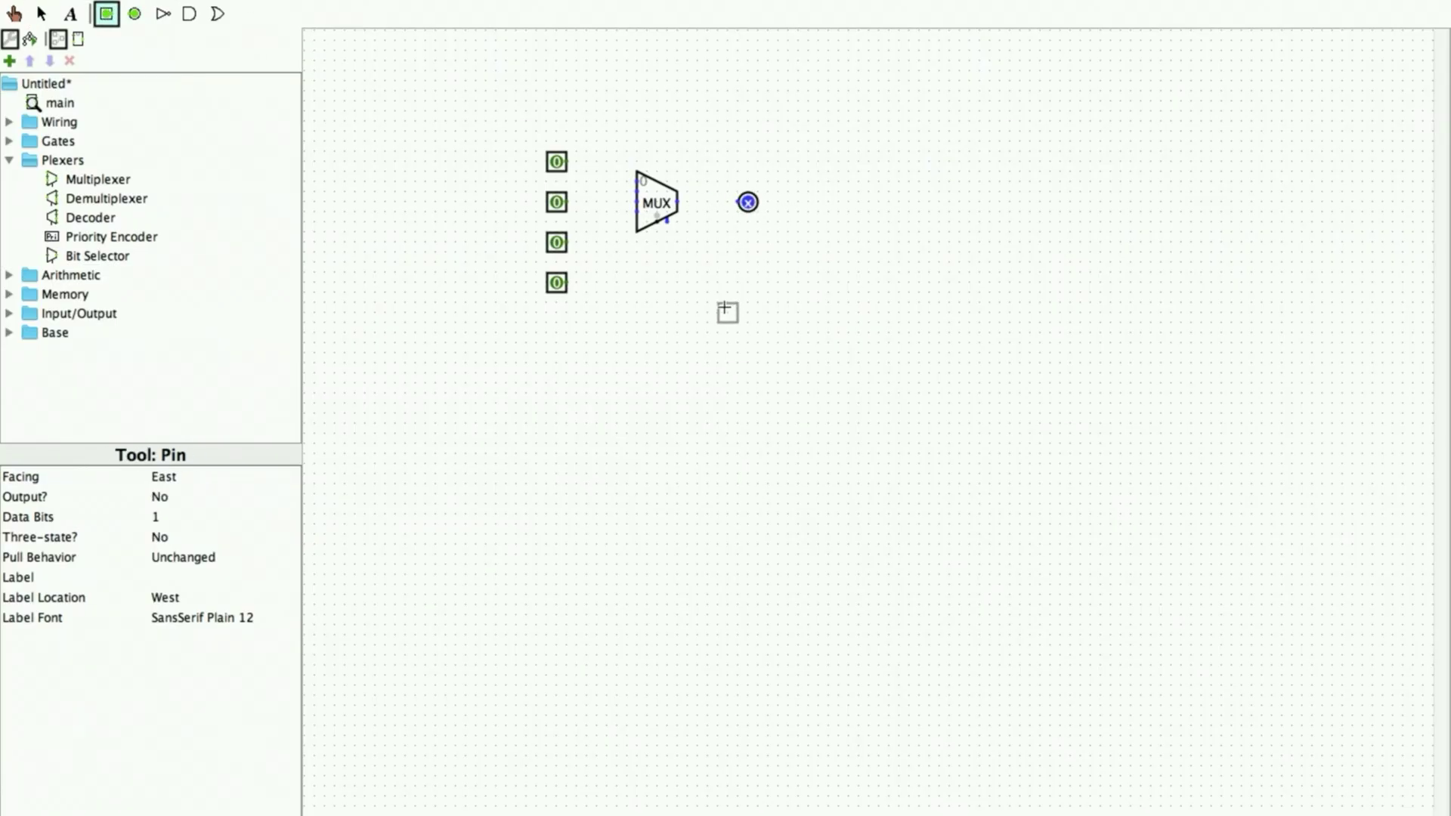
click(661, 290)
click(174, 477)
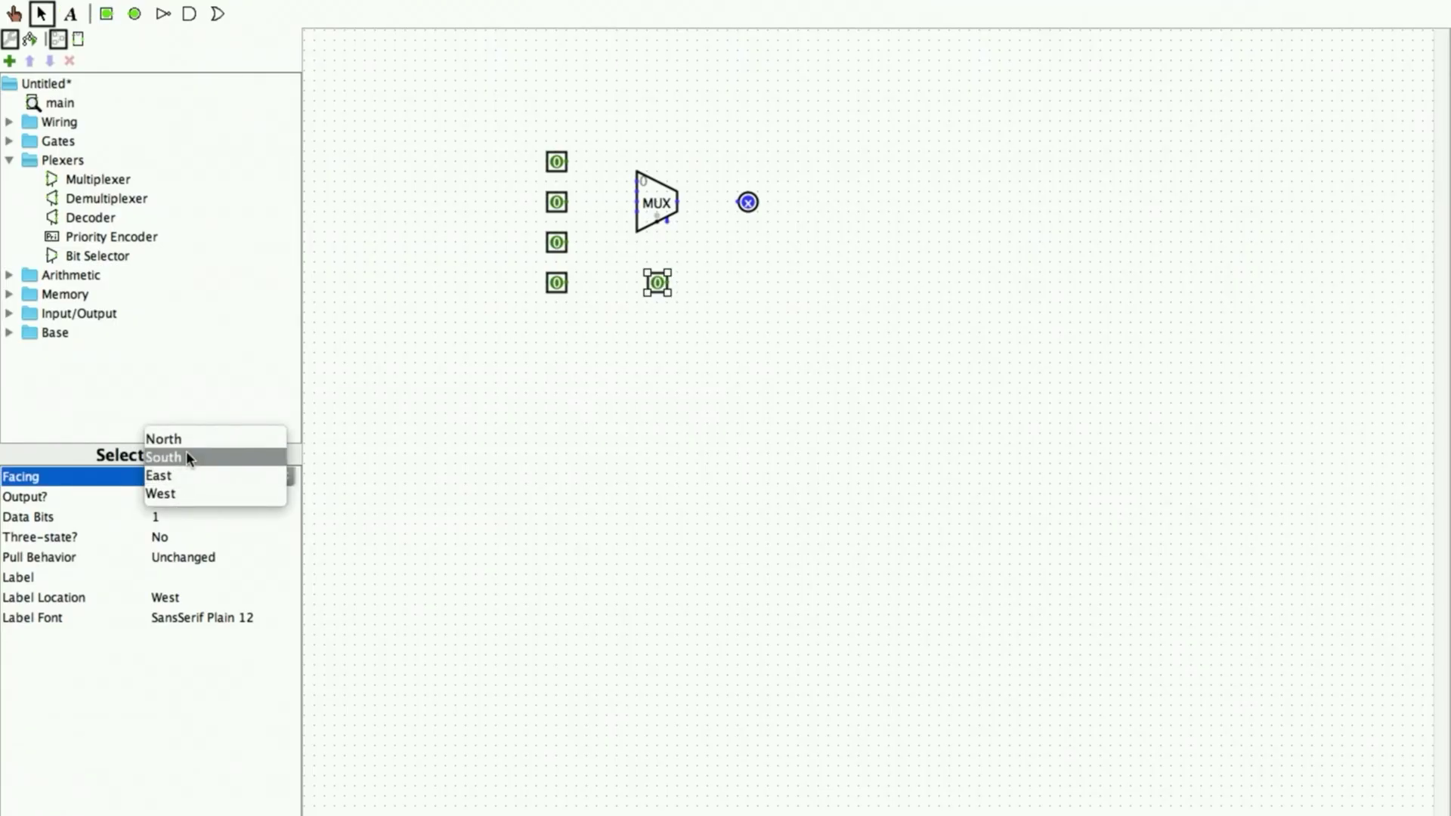
click(186, 455)
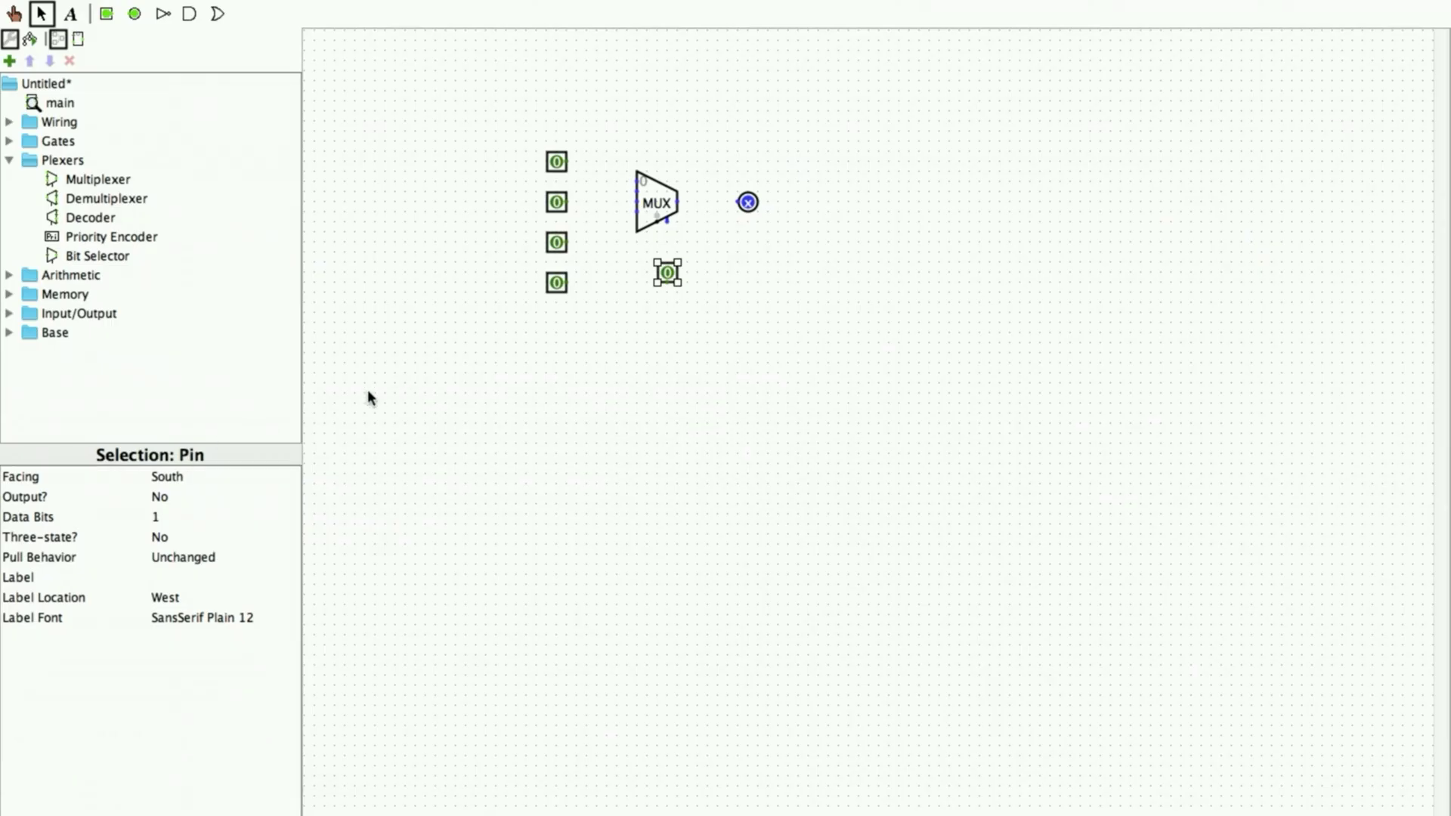
click(170, 474)
click(180, 457)
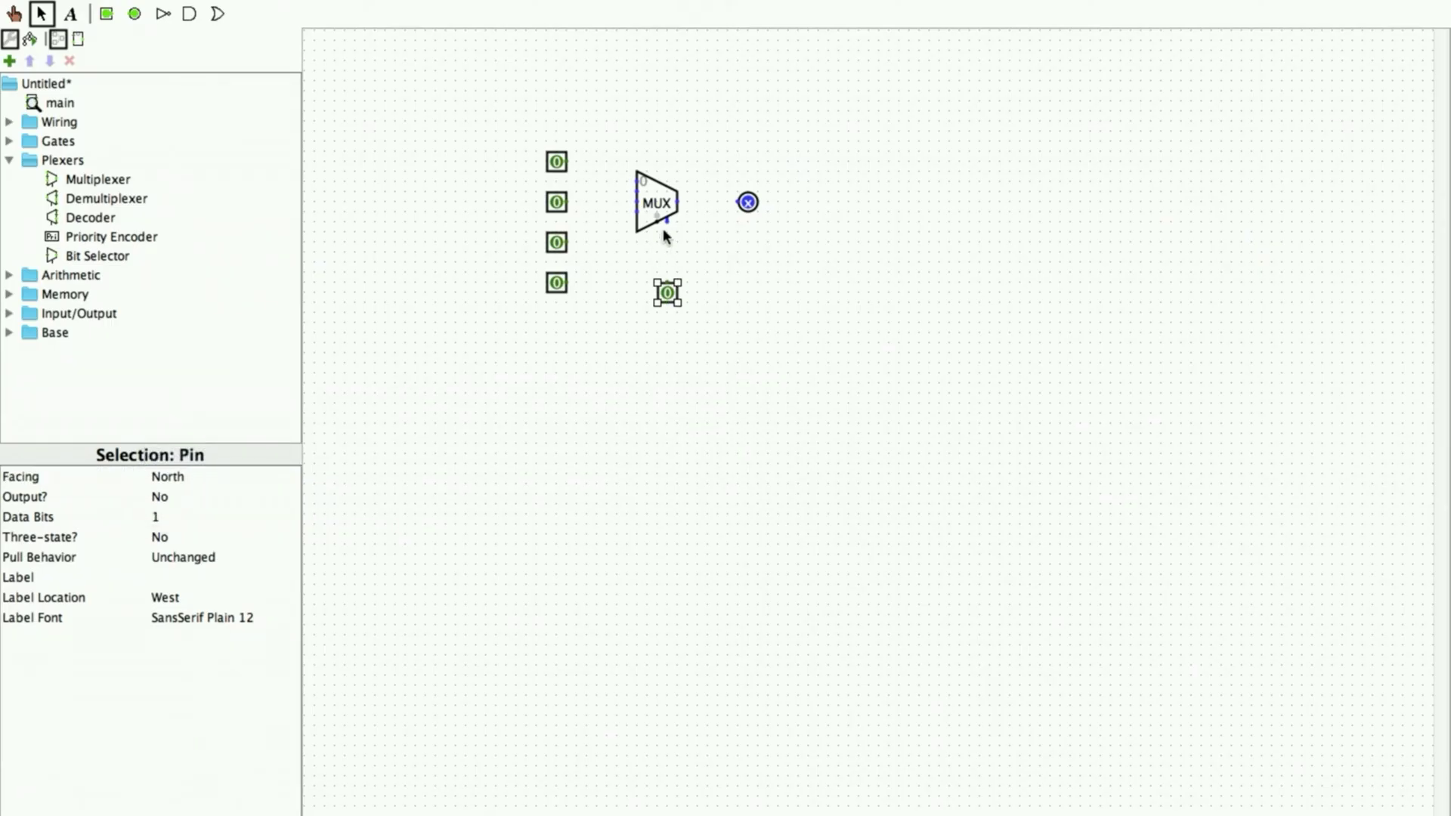
Connect the north-facing pin to the multiplexer's select input and set the pin's data bits to 2.
drag(658, 227, 664, 274)
click(659, 294)
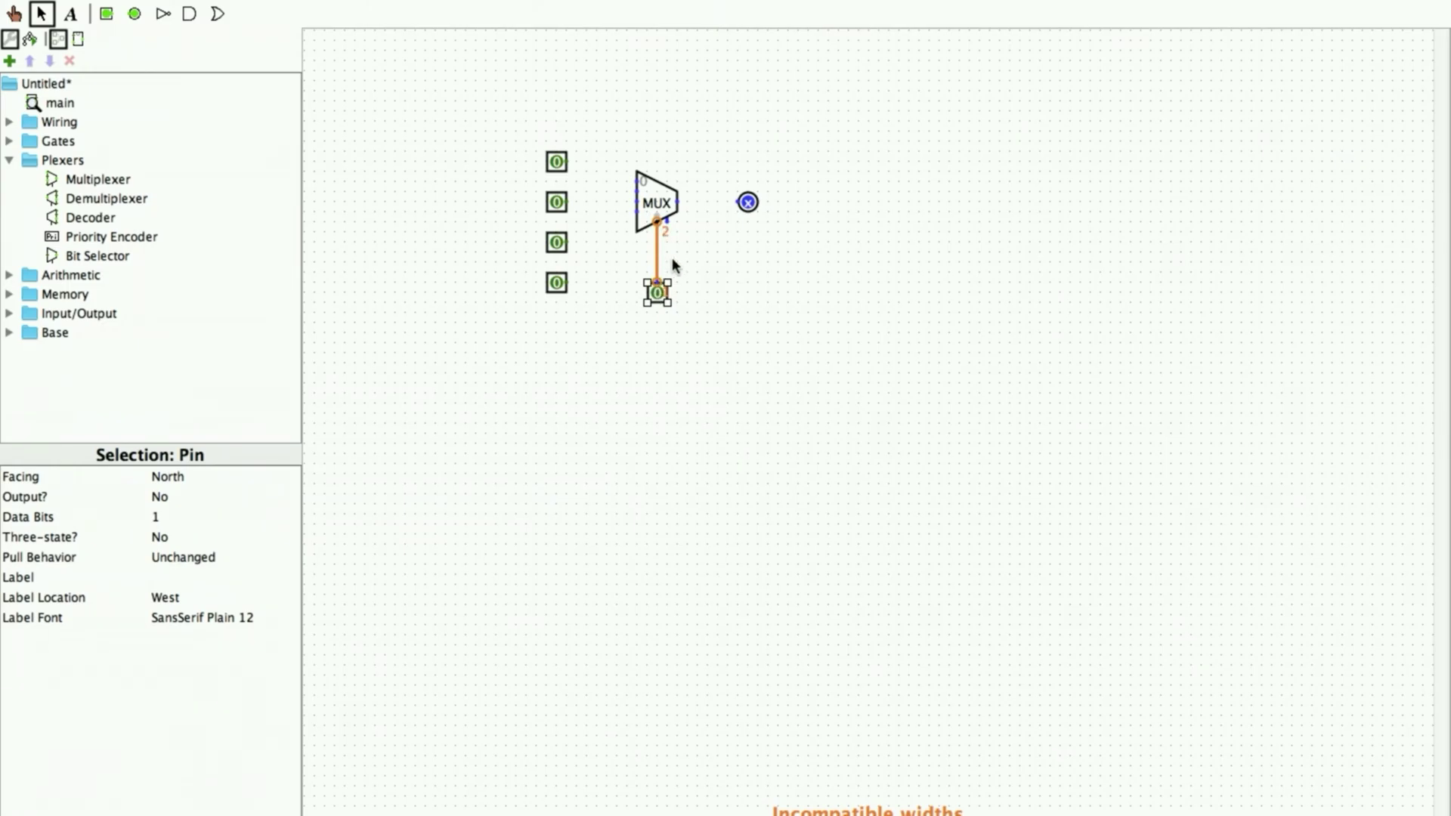
click(157, 522)
click(206, 556)
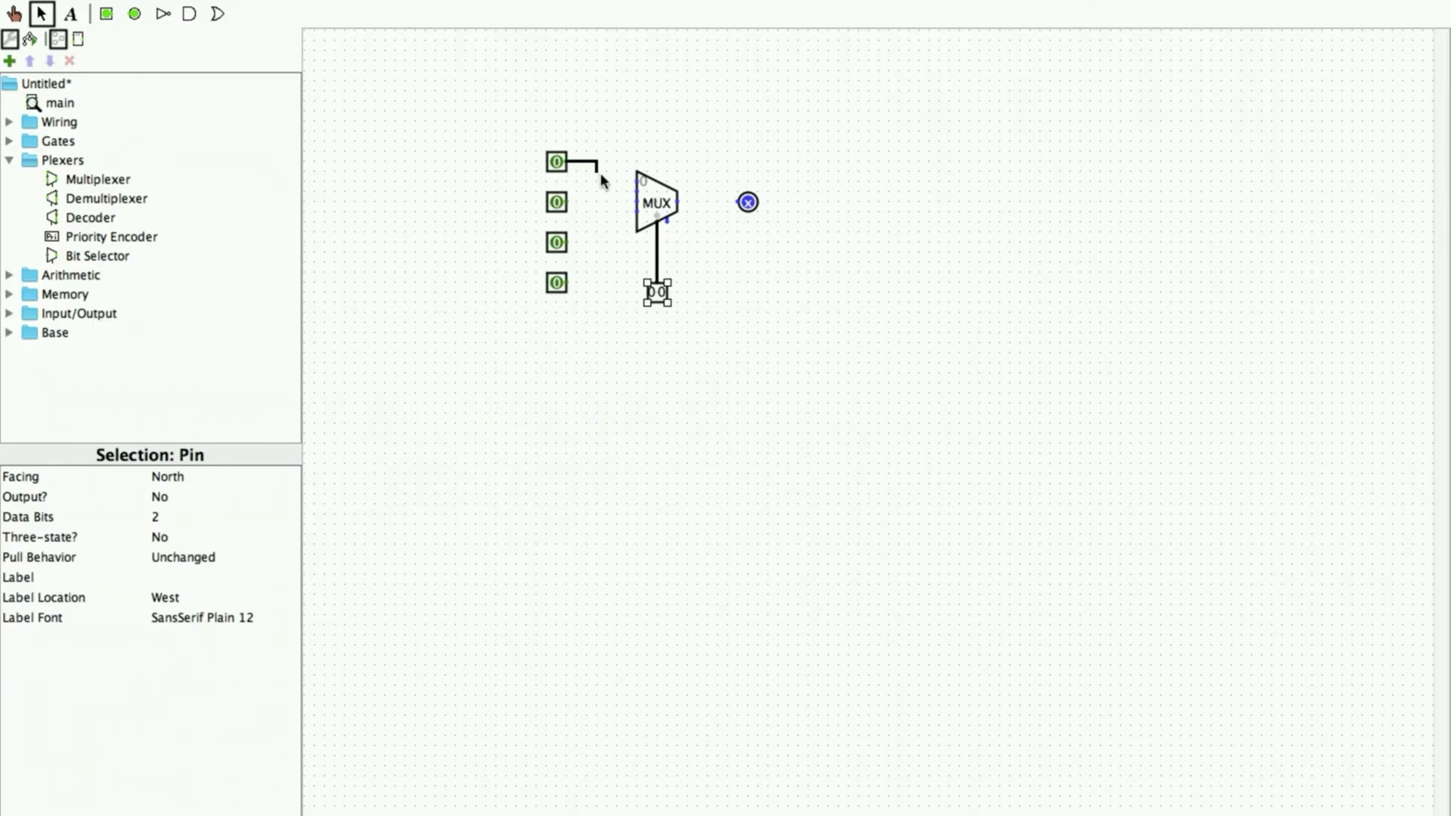
Wire the four input pins in order to the multiplexer's four data inputs.
mouse_move(613, 184)
mouse_down()
mouse_move(637, 181)
mouse_move(598, 196)
mouse_move(639, 193)
mouse_up()
drag(607, 241, 607, 201)
drag(607, 201, 637, 202)
drag(568, 283, 613, 285)
drag(616, 215, 637, 212)
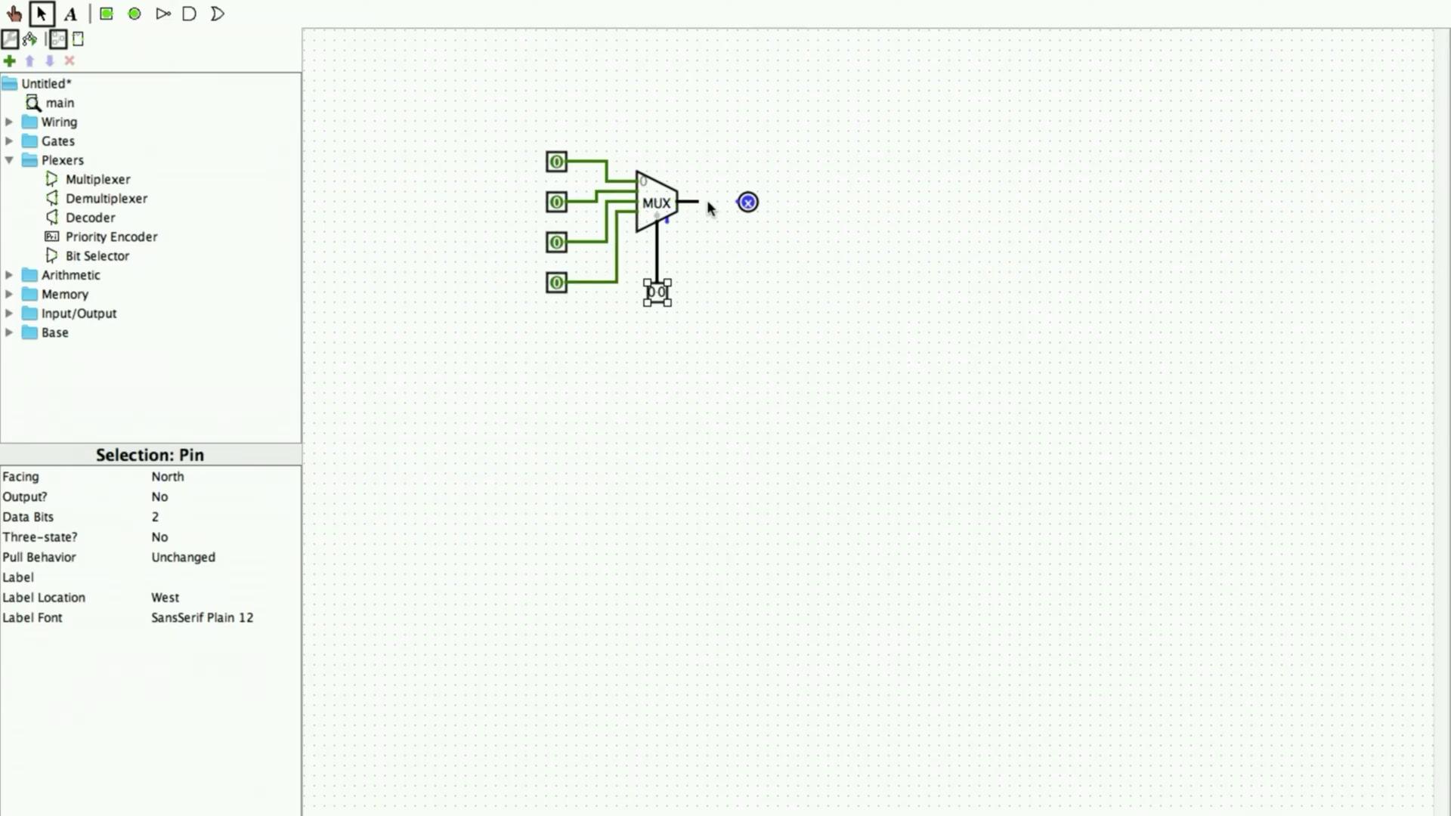
Wire the multiplexer's output to the output pin and set the uppermost data input to 1.
drag(740, 207, 739, 204)
click(14, 15)
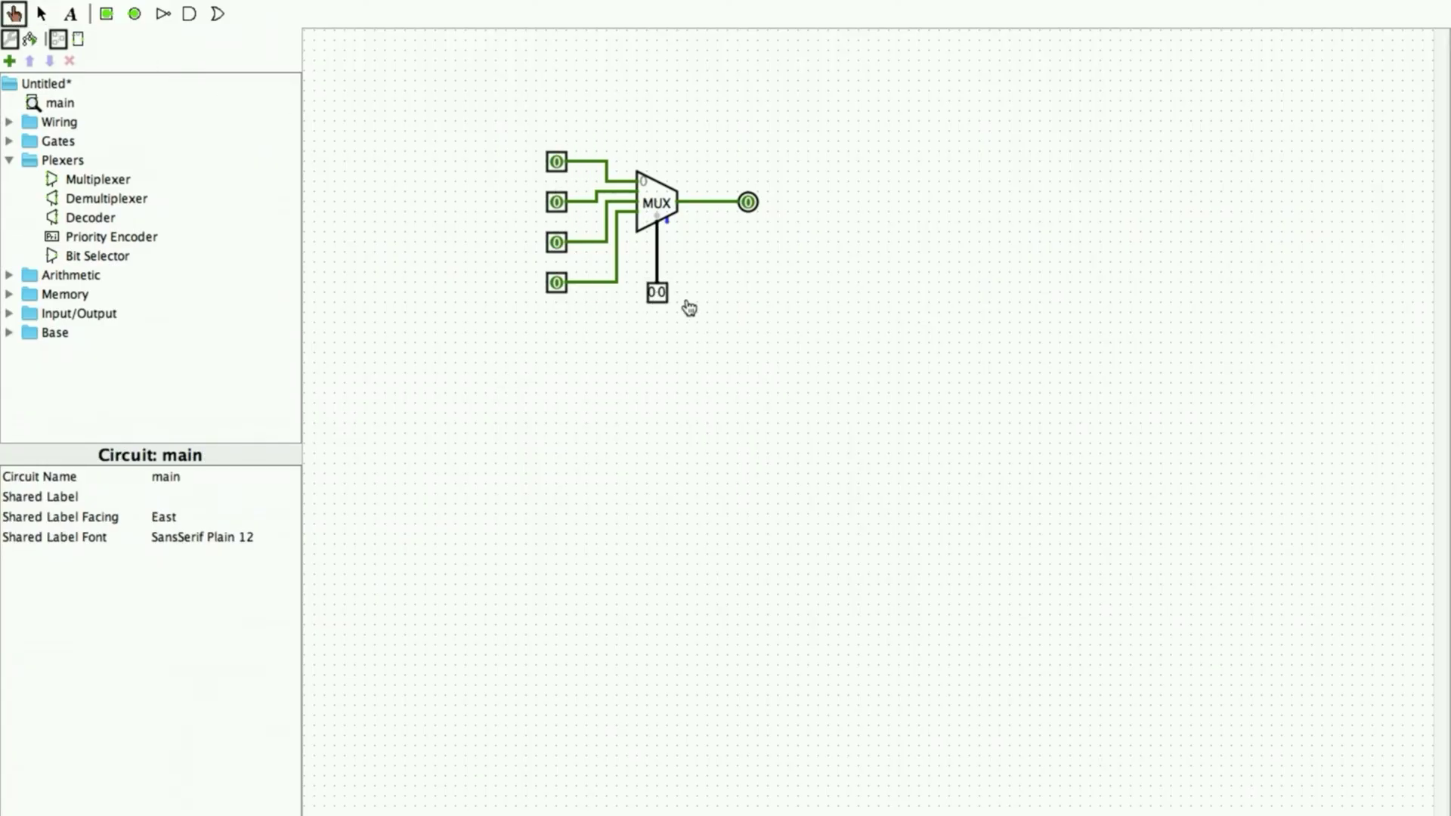
click(556, 162)
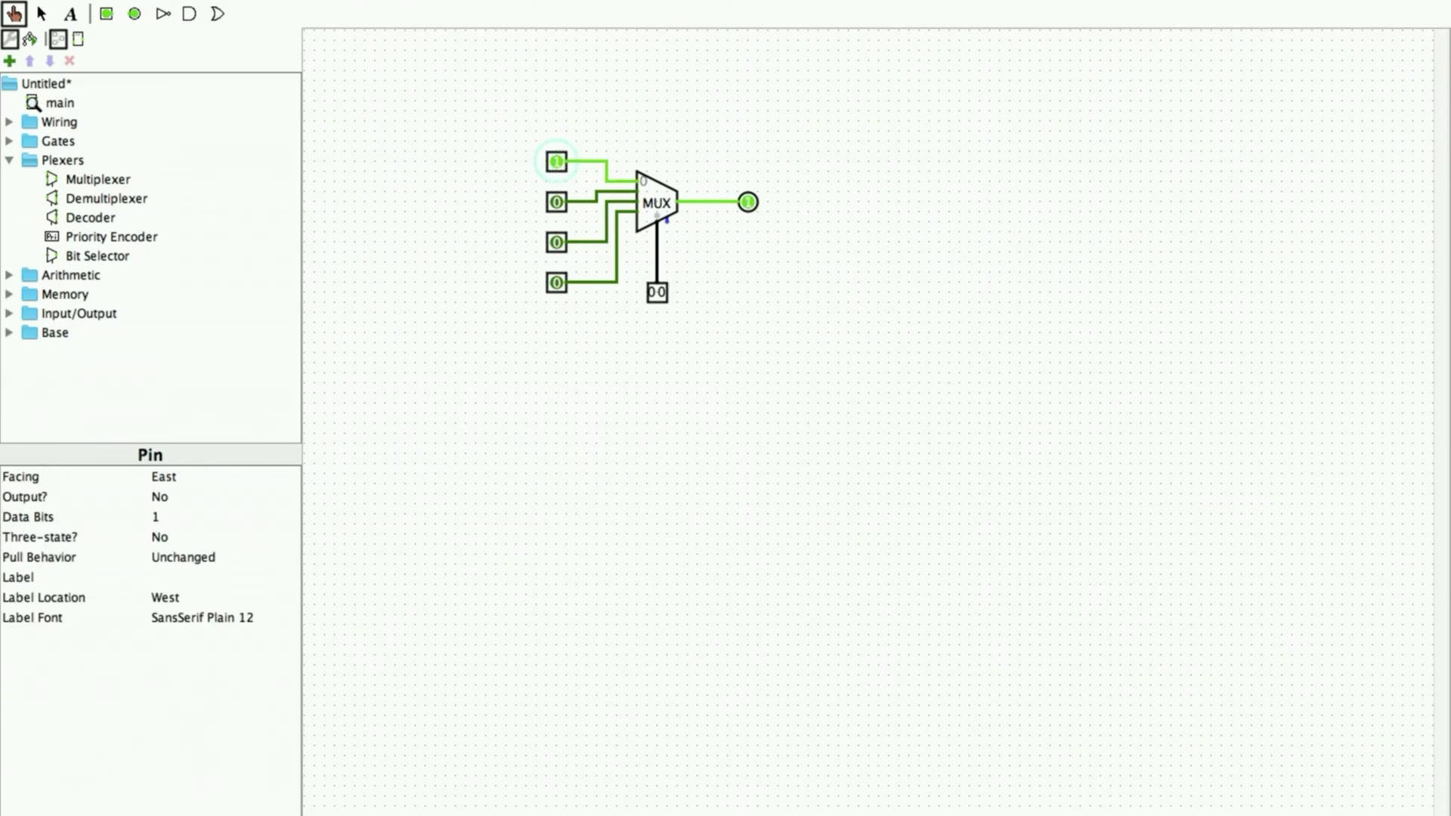
Label the four data input pins D0, D1, D2 and D3 from top to bottom.
click(70, 14)
click(512, 156)
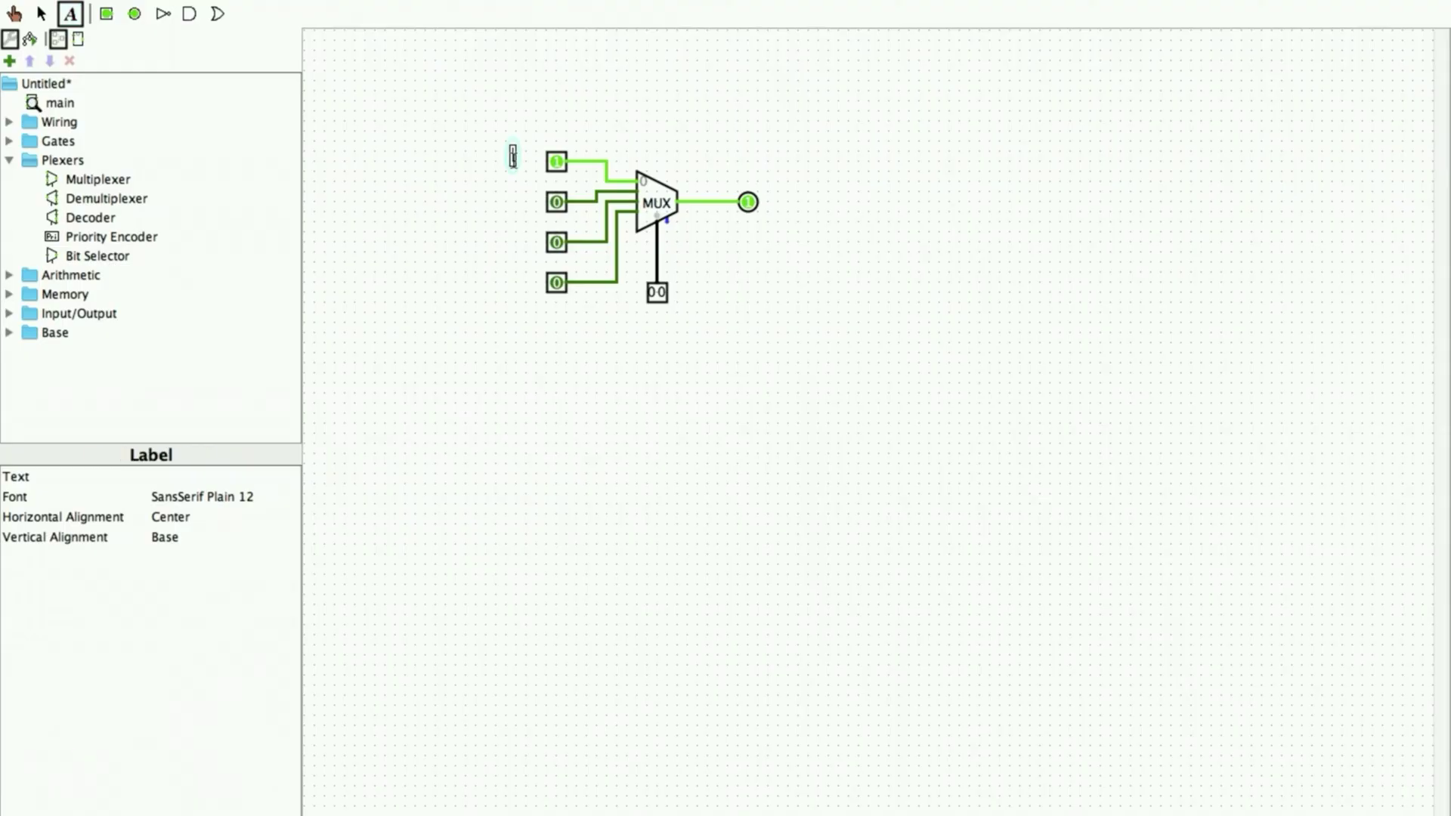
text(D0)
click(513, 197)
text(D1)
click(515, 240)
text(D2)
click(514, 288)
text(D3)
Label the output pin Y and the two-bit select pin S1 S0.
click(769, 205)
text(Y)
click(641, 320)
text(S1 S0)
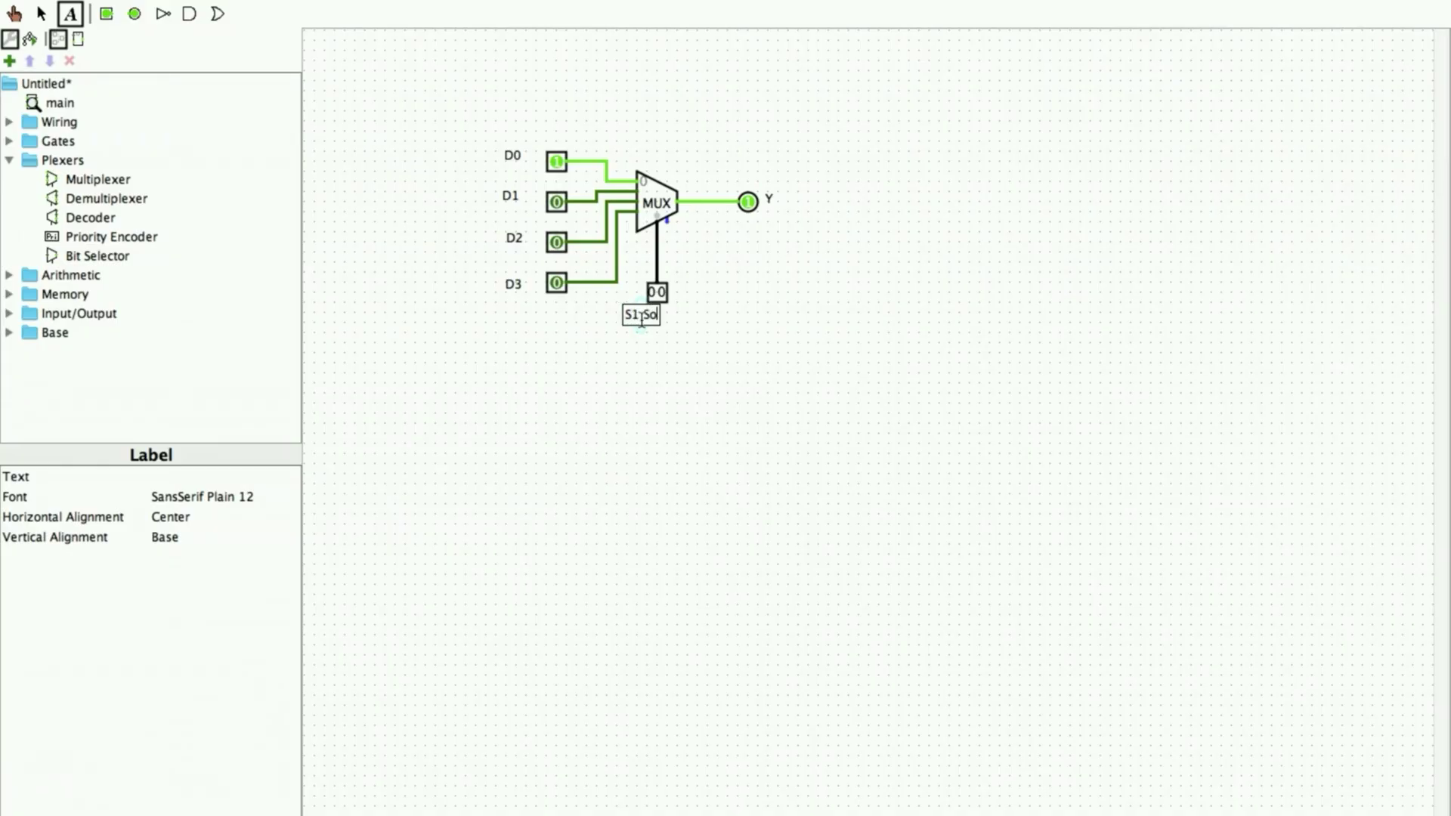
key(BackSpace)
text(0)
Test the second channel by setting the select pin to 01, D0 to 0 and D1 to 1.
click(14, 15)
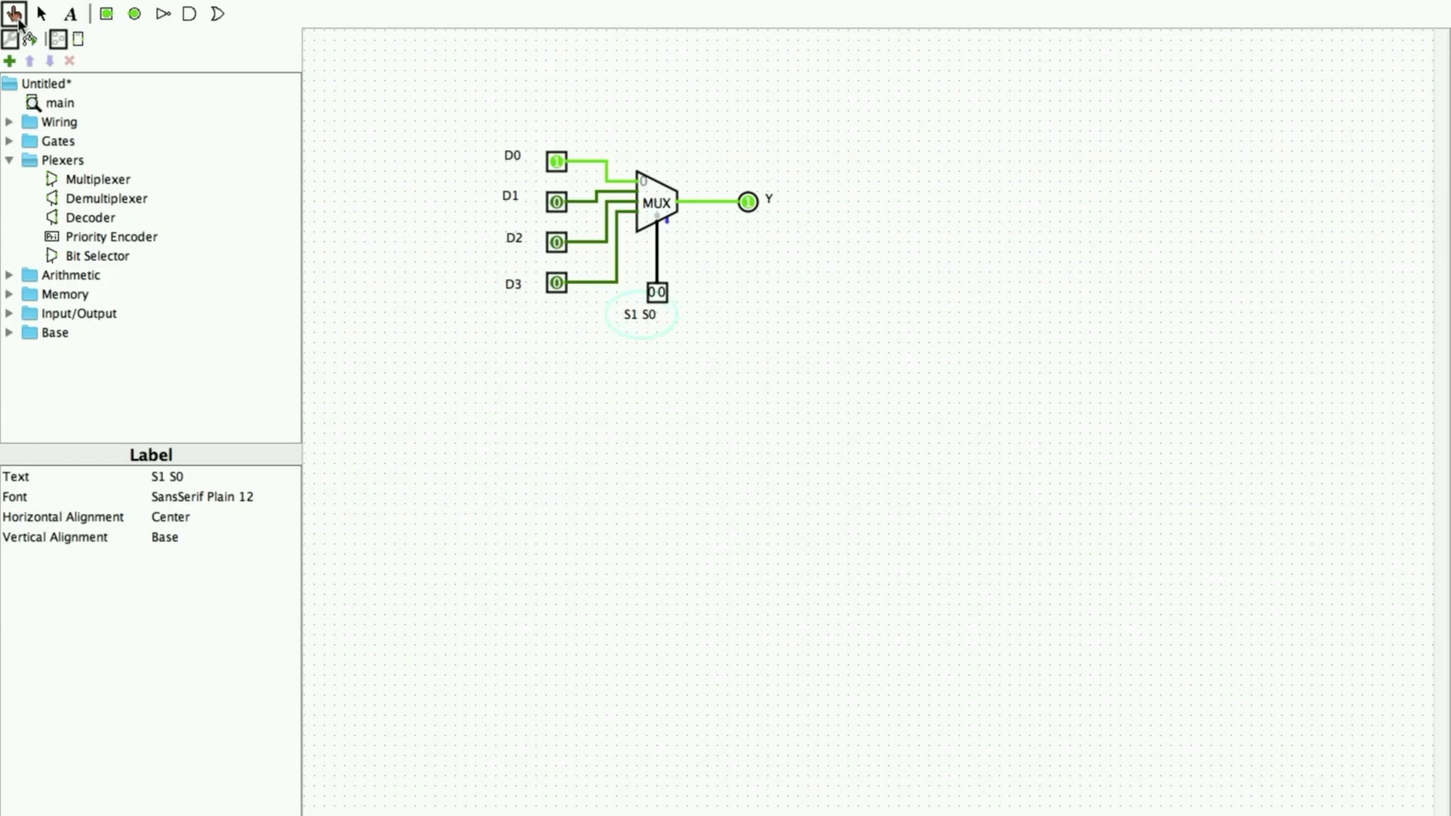
click(662, 294)
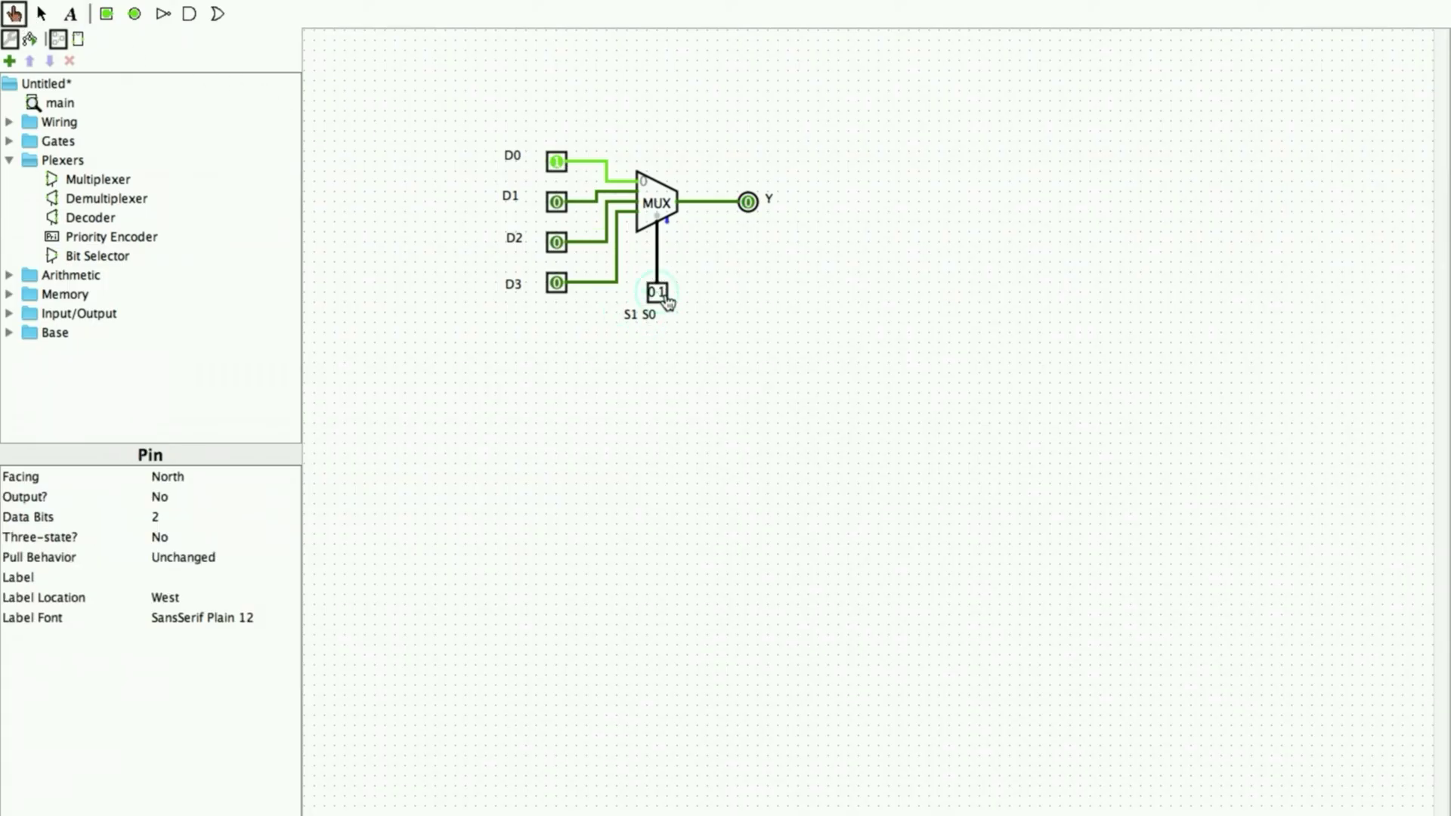
click(563, 164)
click(565, 166)
click(560, 207)
Test the third channel by setting the select pin to 10, D1 to 0 and D2 to 1.
click(655, 301)
click(654, 301)
click(560, 210)
click(656, 295)
click(563, 247)
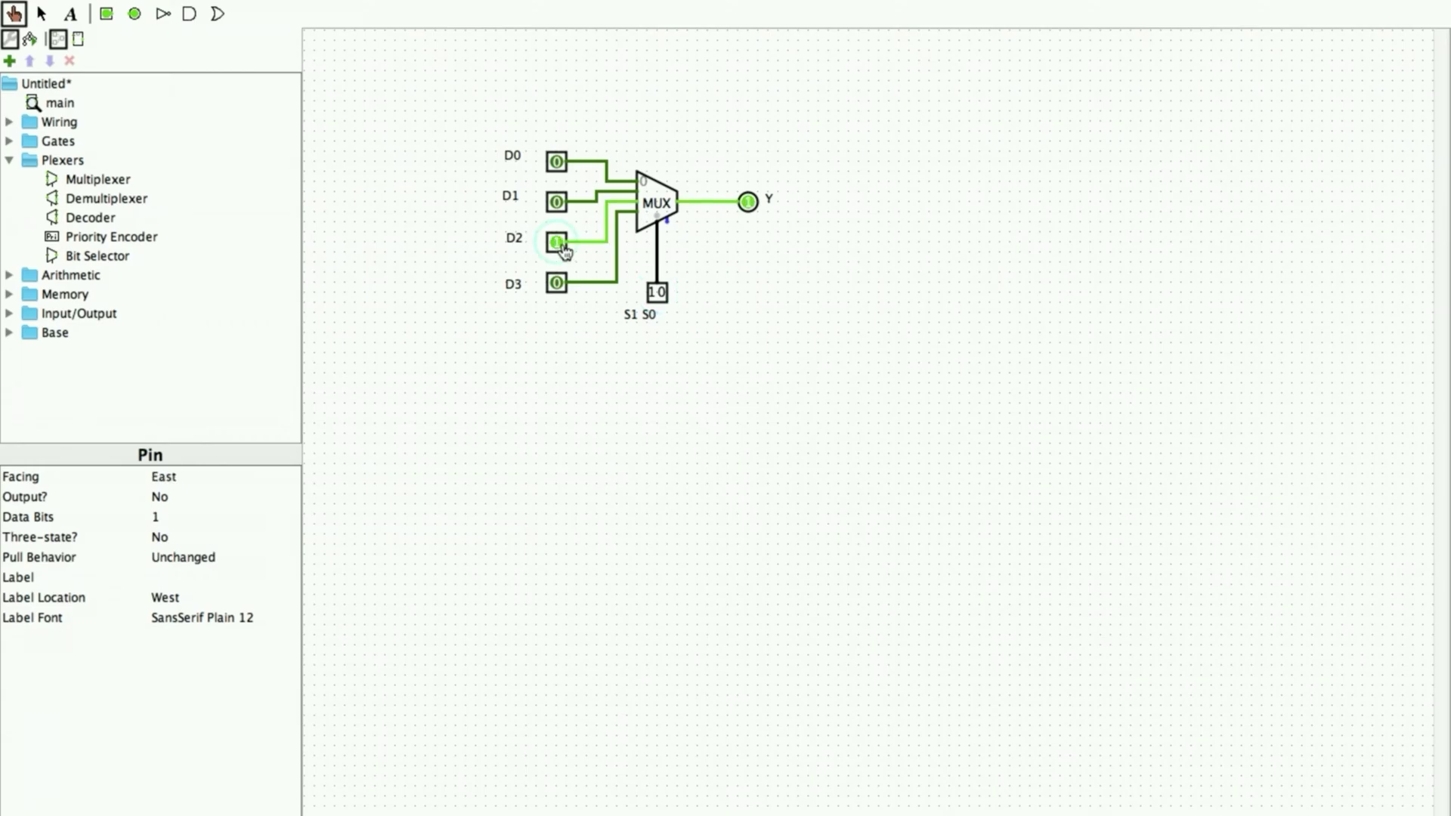
Test the fourth channel by setting the select pin to 11, D2 to 0 and D3 to 1.
click(662, 298)
click(558, 245)
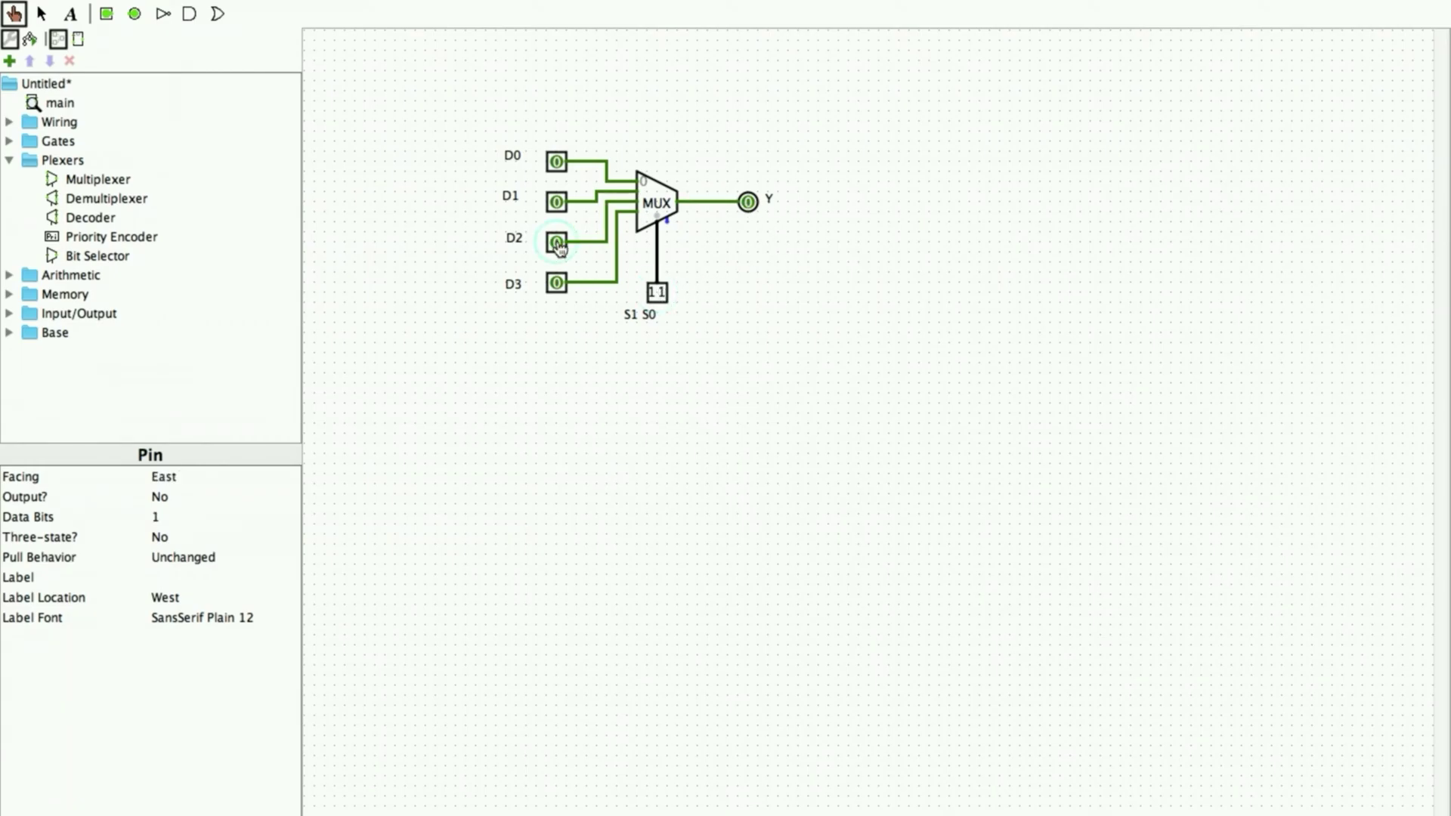
click(559, 287)
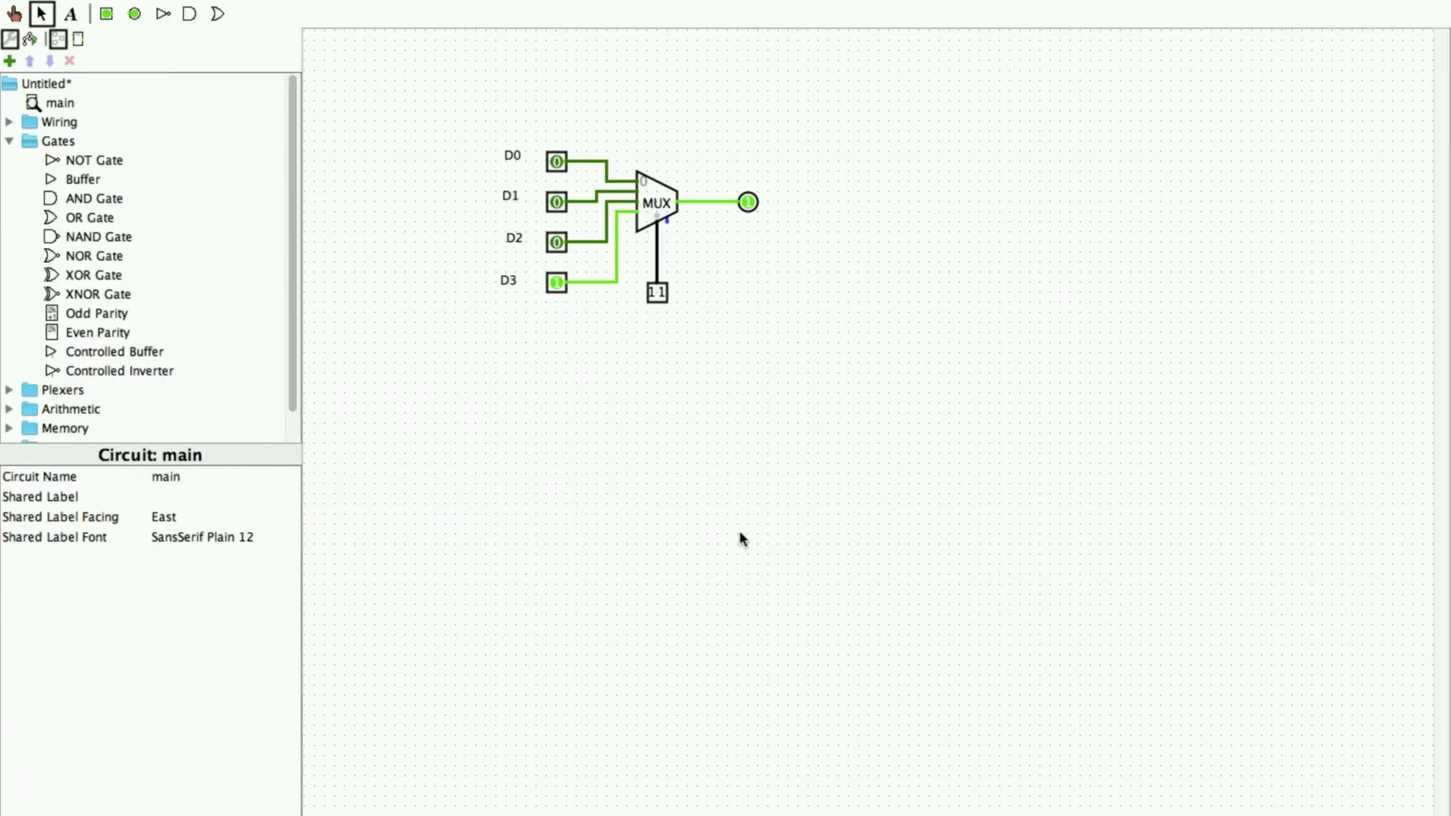
Add the title text "4x1 MULTIPLEXER" in the canvas's upper corner.
click(70, 14)
click(376, 52)
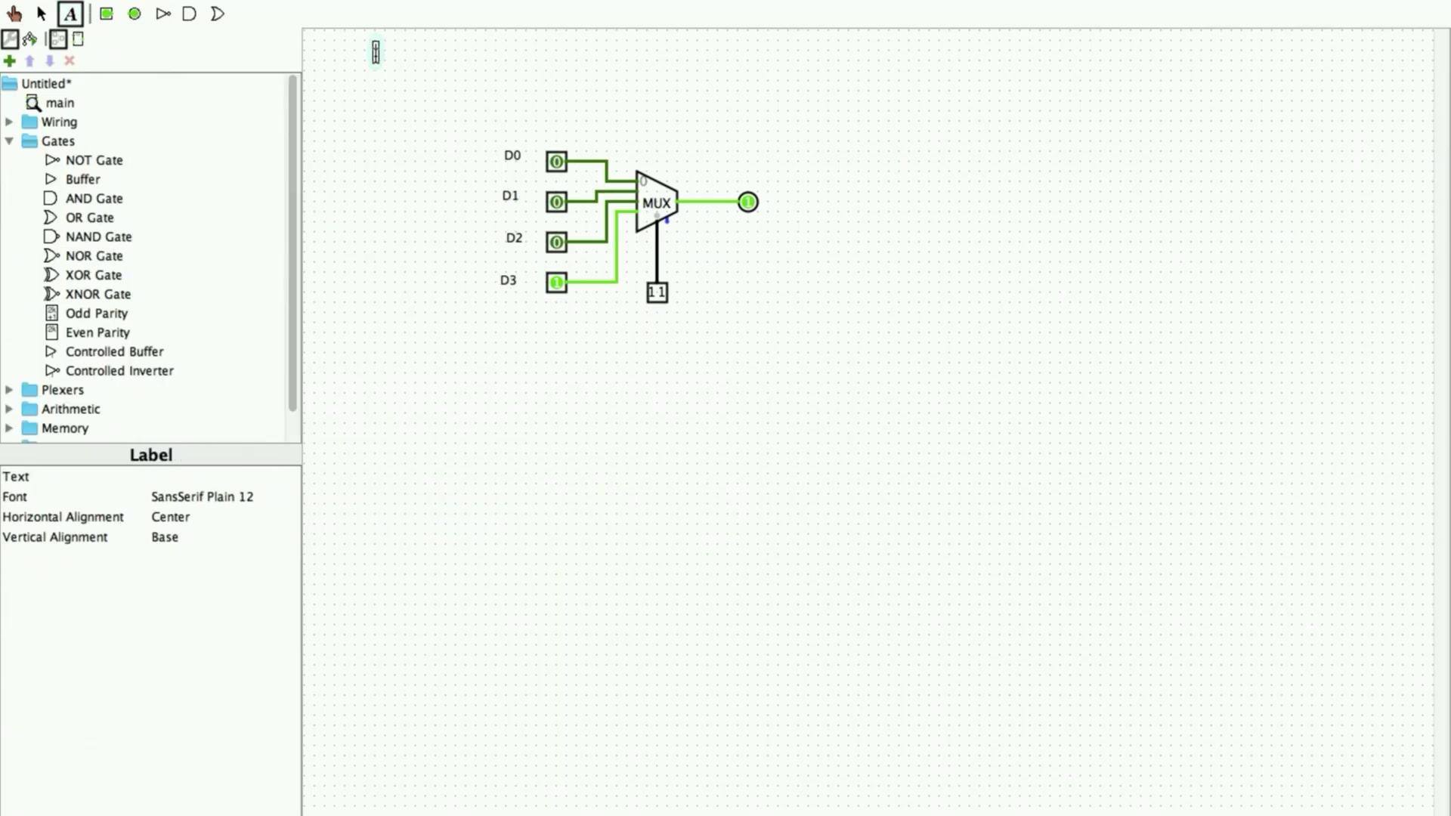
text(4x1 MULTIPL)
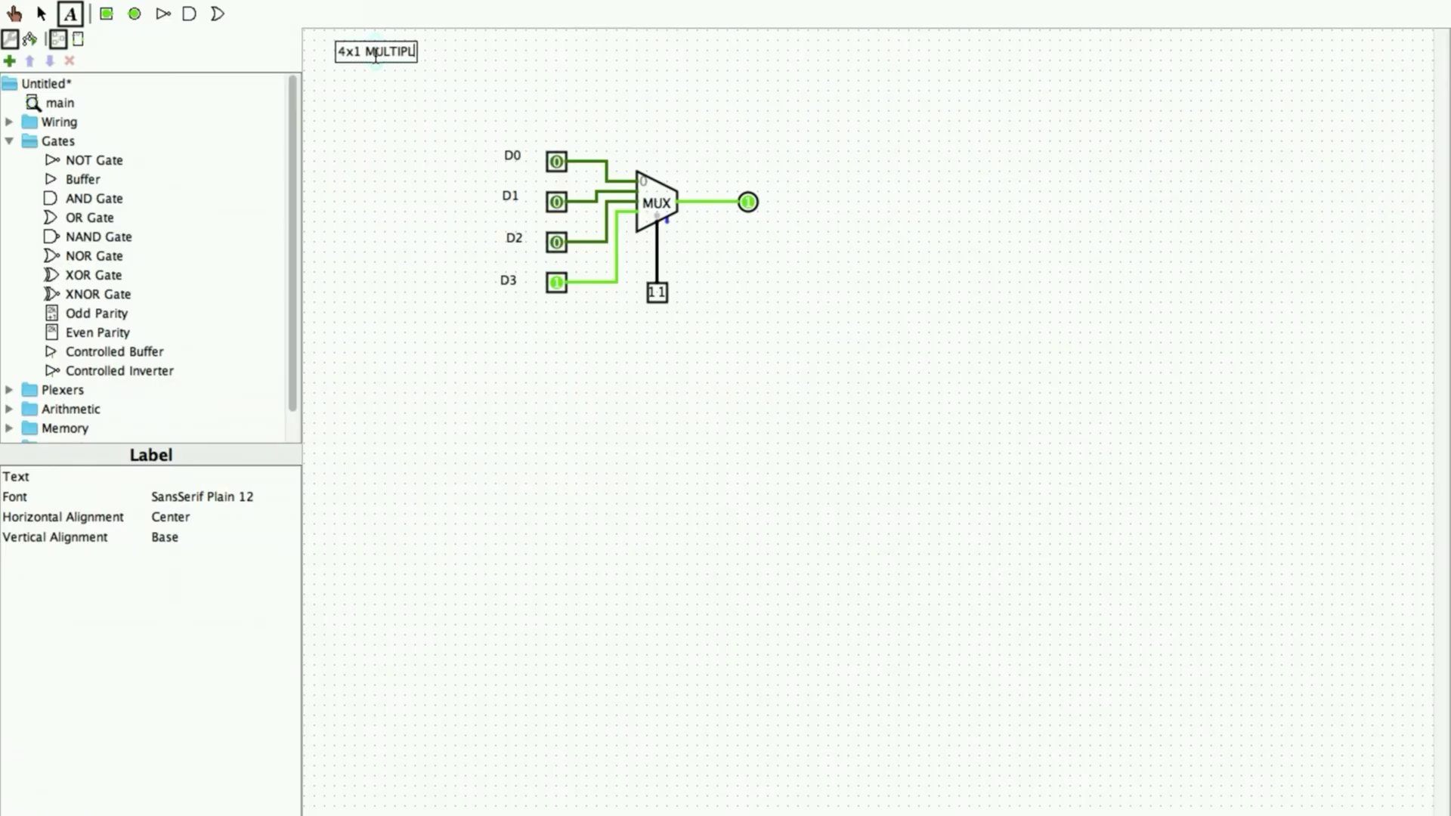
text(XXER)
Select the whole multiplexer circuit with its labels and move it directly beneath the title.
click(41, 14)
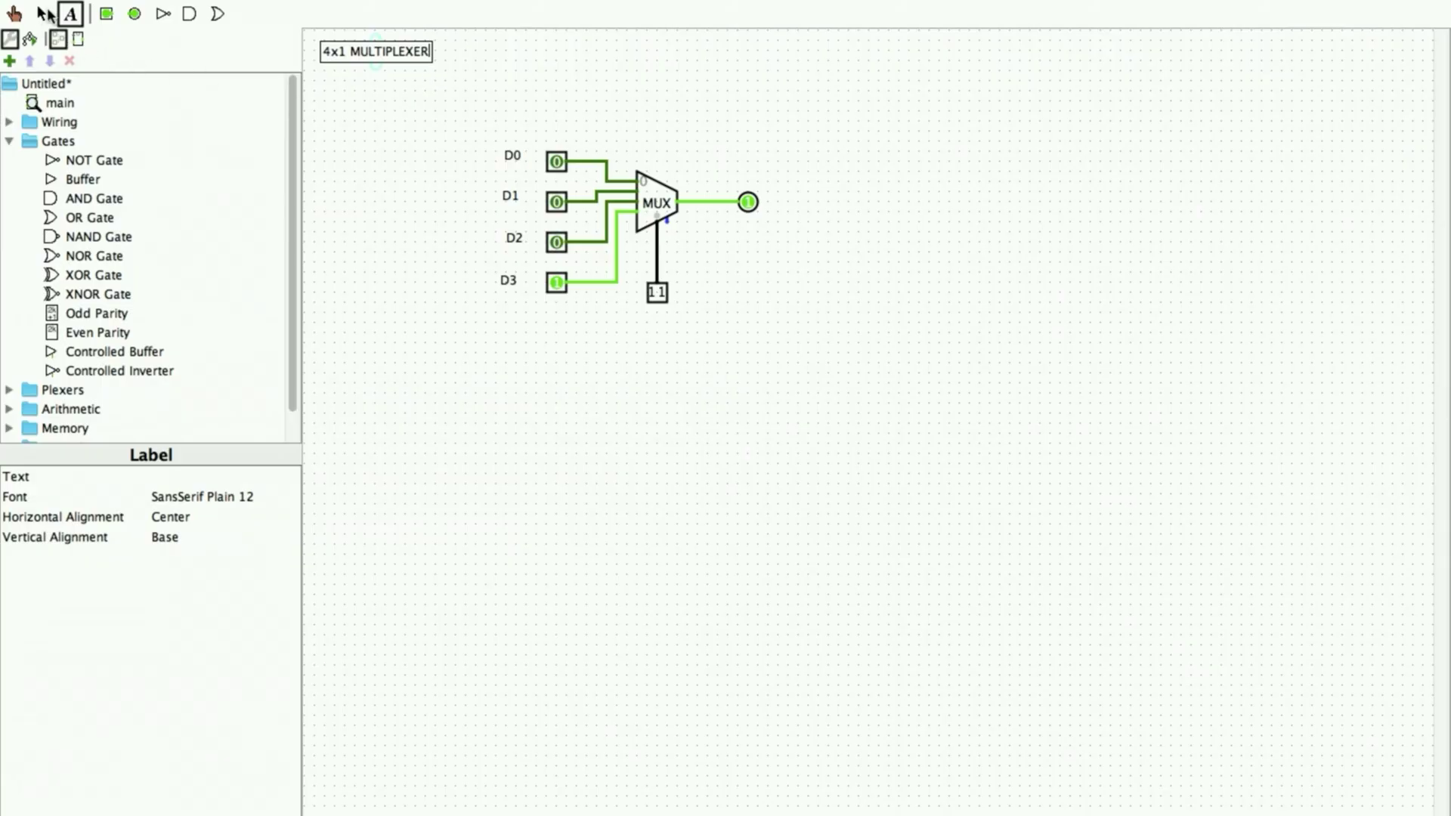
drag(479, 139, 815, 377)
drag(651, 209, 470, 123)
click(662, 188)
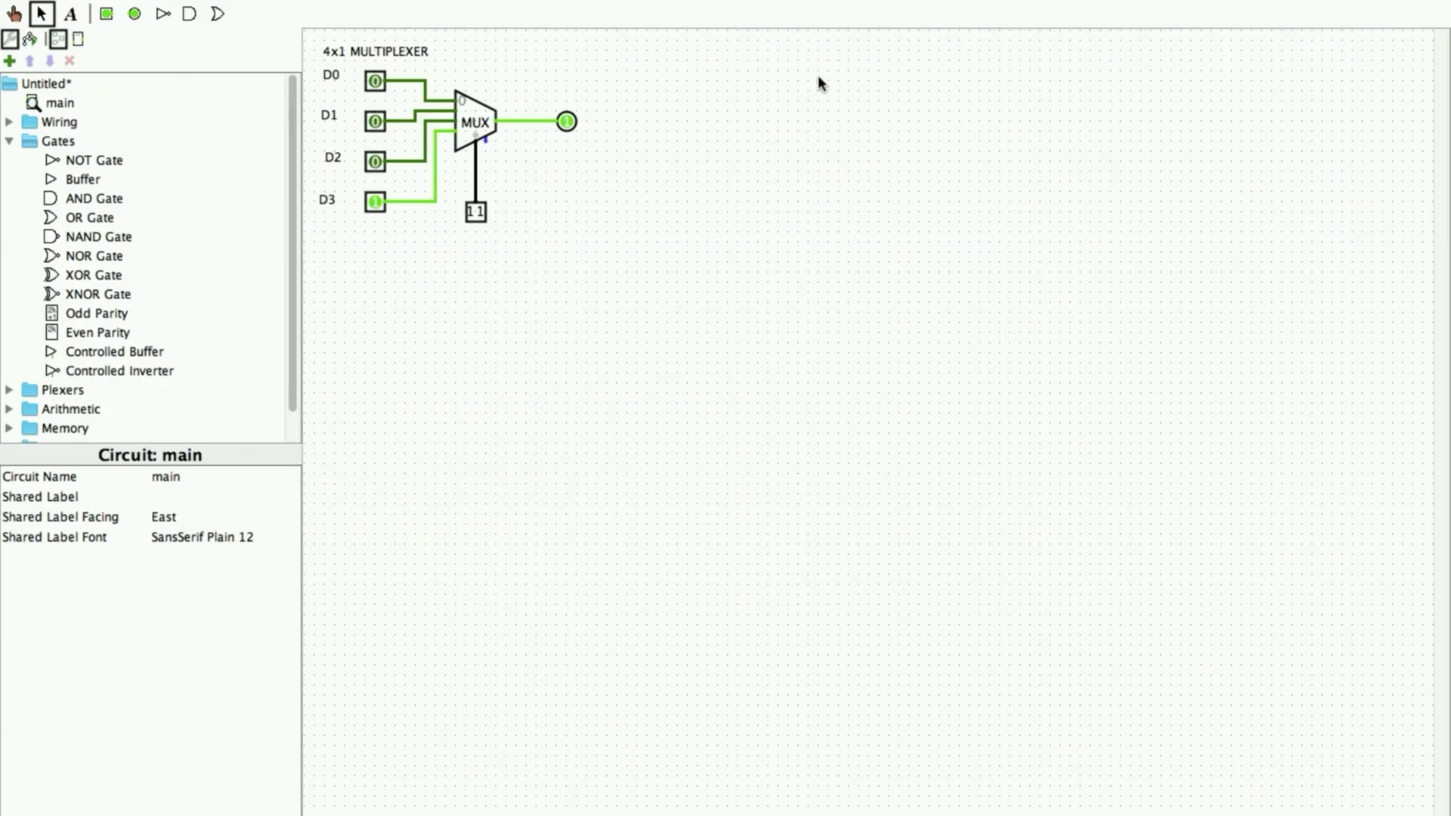
Place two south-facing NOT gates side by side below the multiplexer circuit.
click(9, 141)
click(9, 140)
click(94, 159)
click(576, 359)
click(166, 476)
click(166, 456)
click(656, 355)
Place a south-facing input pin above each NOT gate and wire each pin to its gate's input.
click(106, 13)
click(577, 282)
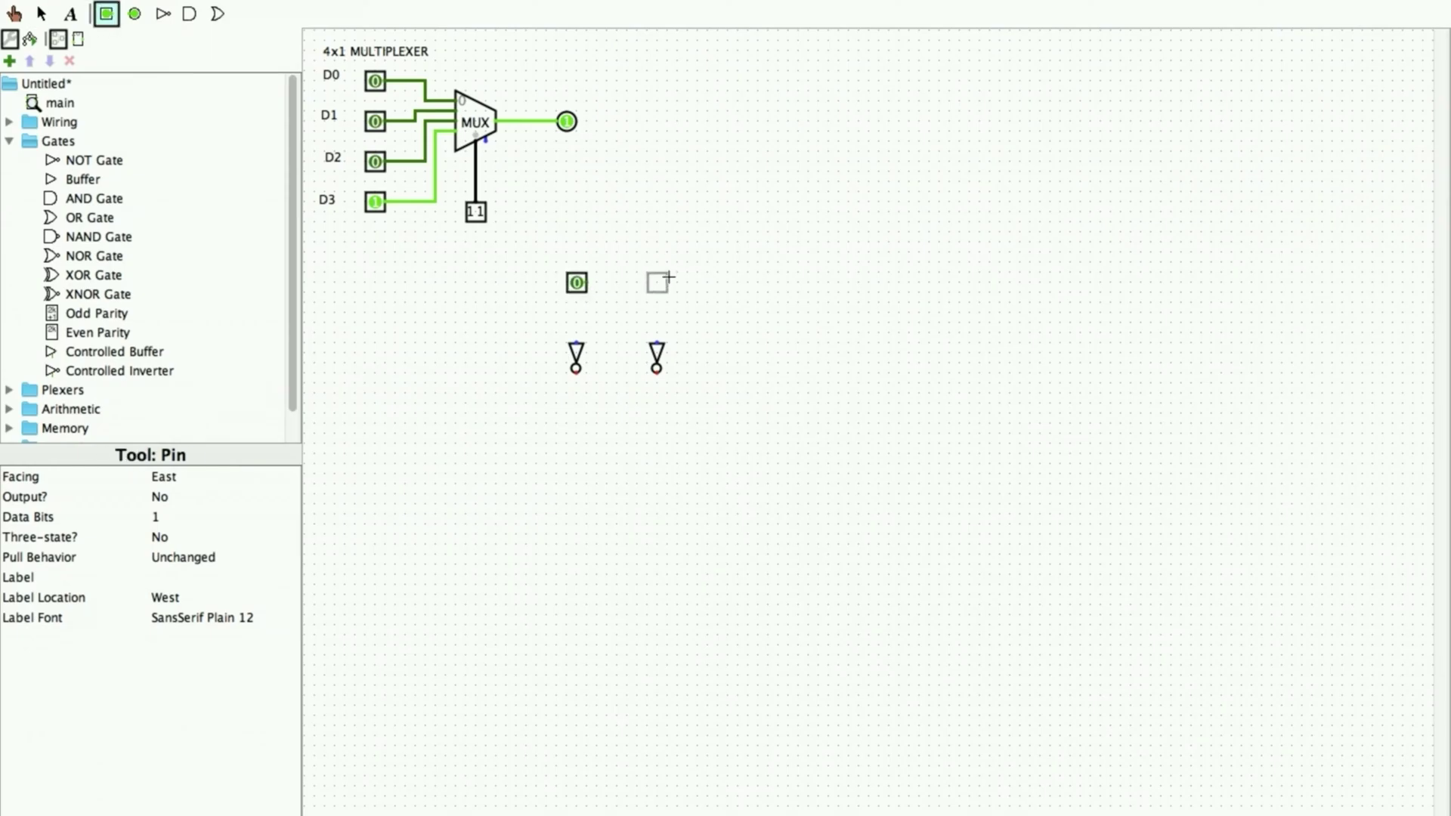
key(Down)
drag(576, 293, 575, 344)
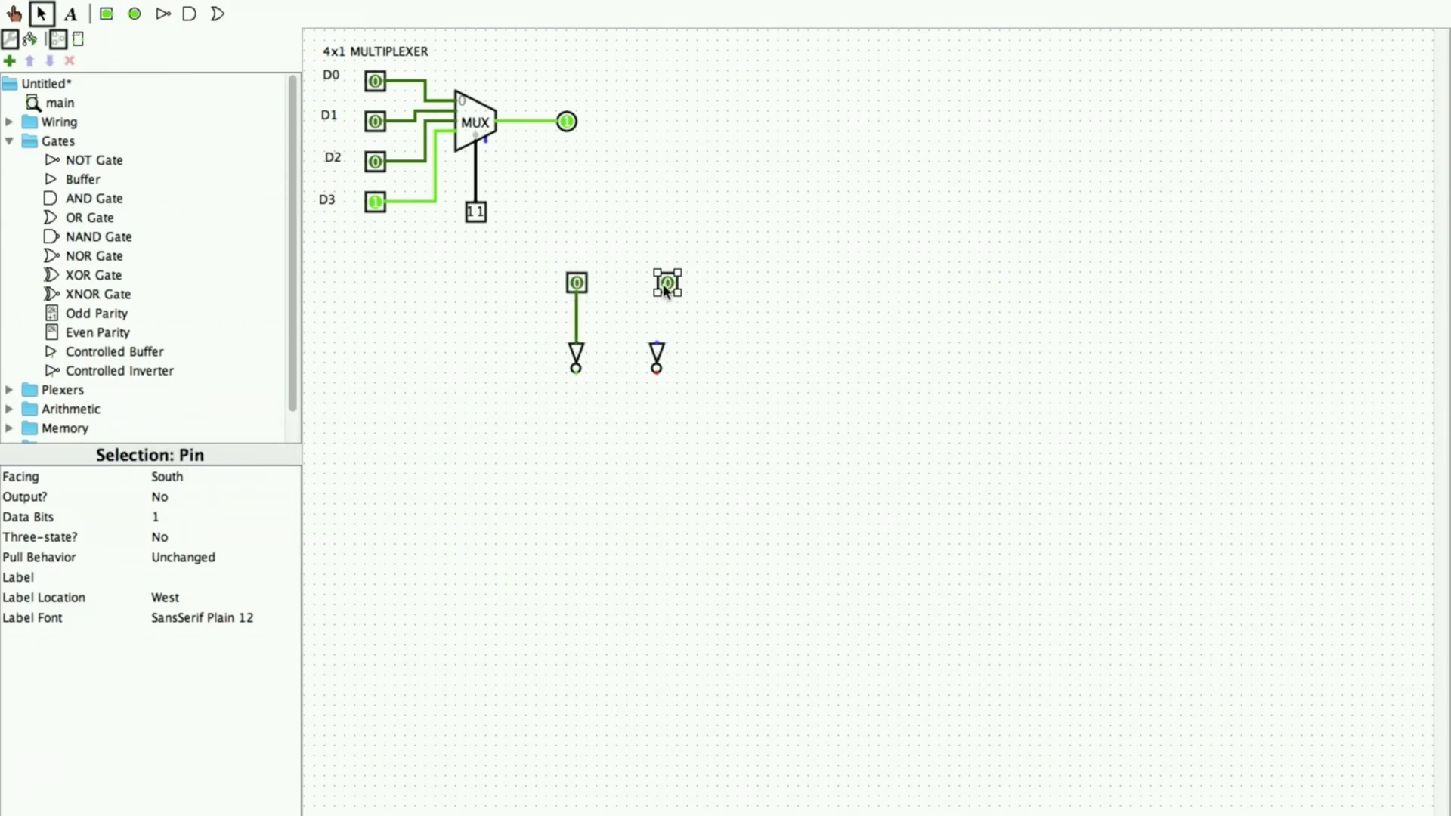
drag(657, 295, 656, 345)
Draw long vertical lines from both NOT gate outputs and parallel non-inverted lines branching from both input pins.
mouse_move(575, 371)
mouse_down()
mouse_move(603, 635)
mouse_move(575, 633)
mouse_up()
drag(656, 371, 656, 674)
drag(576, 633, 575, 674)
mouse_move(576, 312)
mouse_down()
mouse_move(525, 311)
mouse_move(525, 675)
mouse_up()
drag(657, 311, 616, 311)
drag(615, 312, 615, 674)
Label the new input pins S0 and S1, and the multiplexer's select pin S1 S0.
click(70, 14)
click(566, 250)
text(S0)
click(652, 250)
text(S1)
click(466, 226)
text(S1 S0)
click(572, 253)
Place four AND gates in a vertical column beyond the select lines.
click(42, 13)
click(189, 14)
click(812, 402)
drag(817, 483, 827, 581)
key(ctrl+d)
drag(827, 589, 827, 650)
Place an OR gate with an output pin and wire all four AND gate outputs to its inputs.
click(218, 14)
click(978, 493)
click(134, 13)
click(1020, 493)
drag(838, 403, 930, 473)
drag(839, 474, 929, 483)
drag(839, 542, 929, 495)
drag(839, 614, 930, 505)
Add four data input pins in a column and wire each one to its own AND gate.
click(106, 13)
click(446, 392)
click(446, 454)
drag(456, 393, 788, 393)
drag(456, 454, 788, 454)
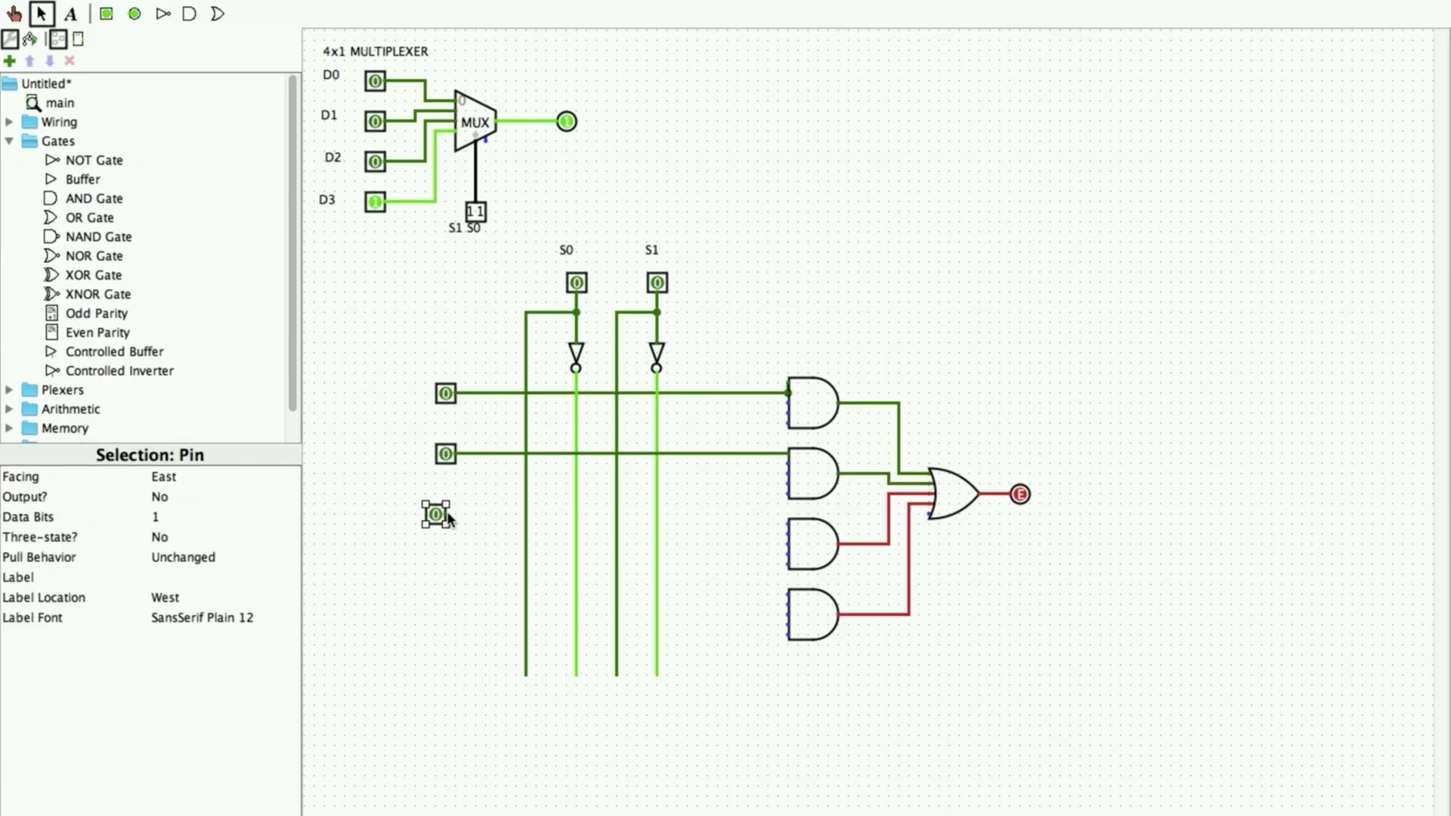
drag(456, 524, 788, 524)
drag(453, 604, 788, 605)
Wire the S0 and S1 lines, true or inverted, to the AND gates for combinations 00, 01, 10 and 11 from top to bottom.
drag(576, 402, 788, 402)
drag(656, 412, 788, 413)
drag(575, 463, 788, 463)
drag(616, 484, 788, 483)
mouse_move(526, 544)
mouse_down()
mouse_move(560, 559)
mouse_move(788, 544)
mouse_up()
drag(657, 554, 788, 554)
drag(526, 614, 788, 614)
drag(617, 625, 788, 624)
Test the gate-level circuit by toggling S1 and the second and fourth data inputs.
click(14, 13)
click(657, 284)
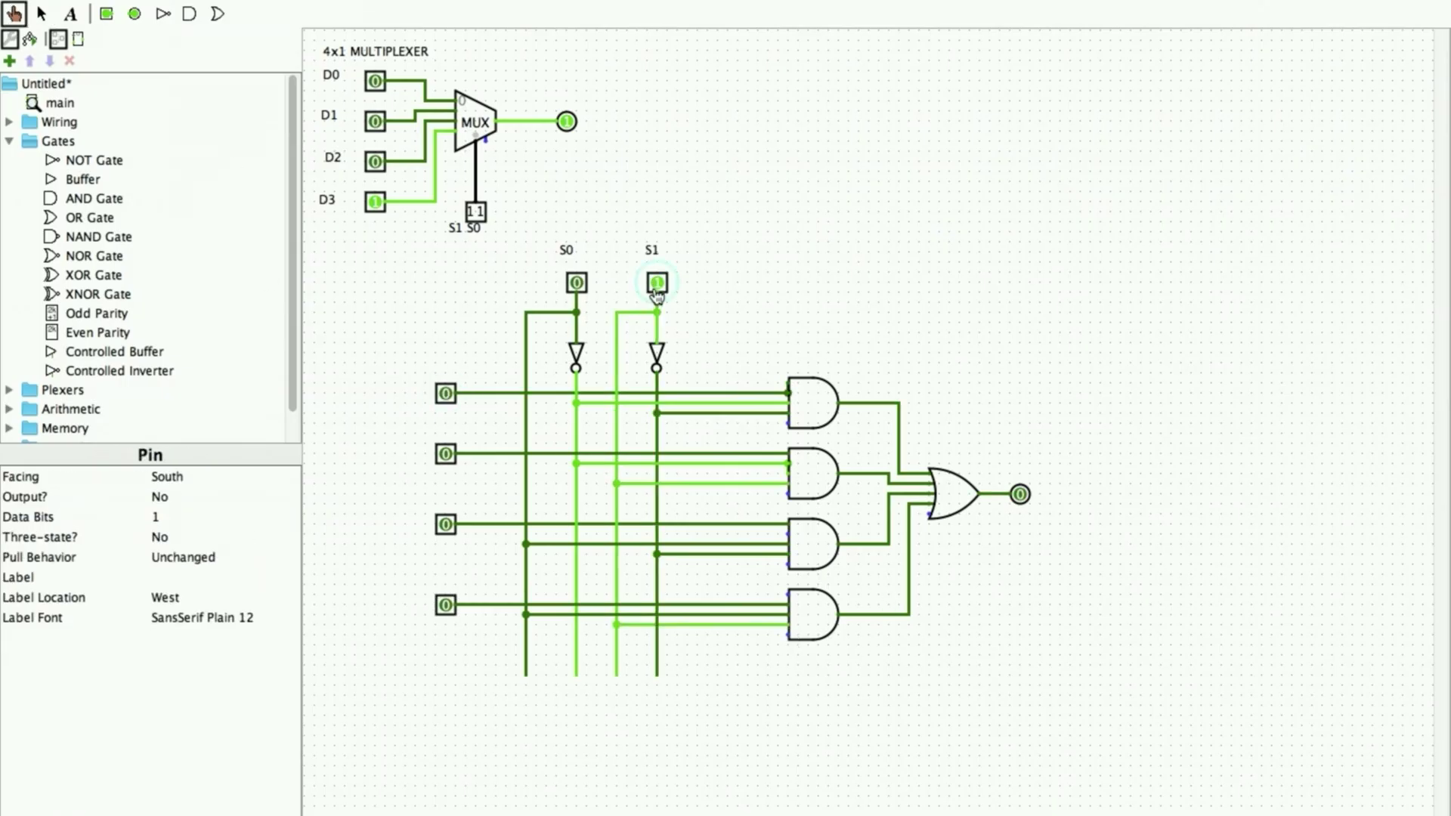
click(446, 453)
click(657, 284)
click(657, 284)
click(446, 604)
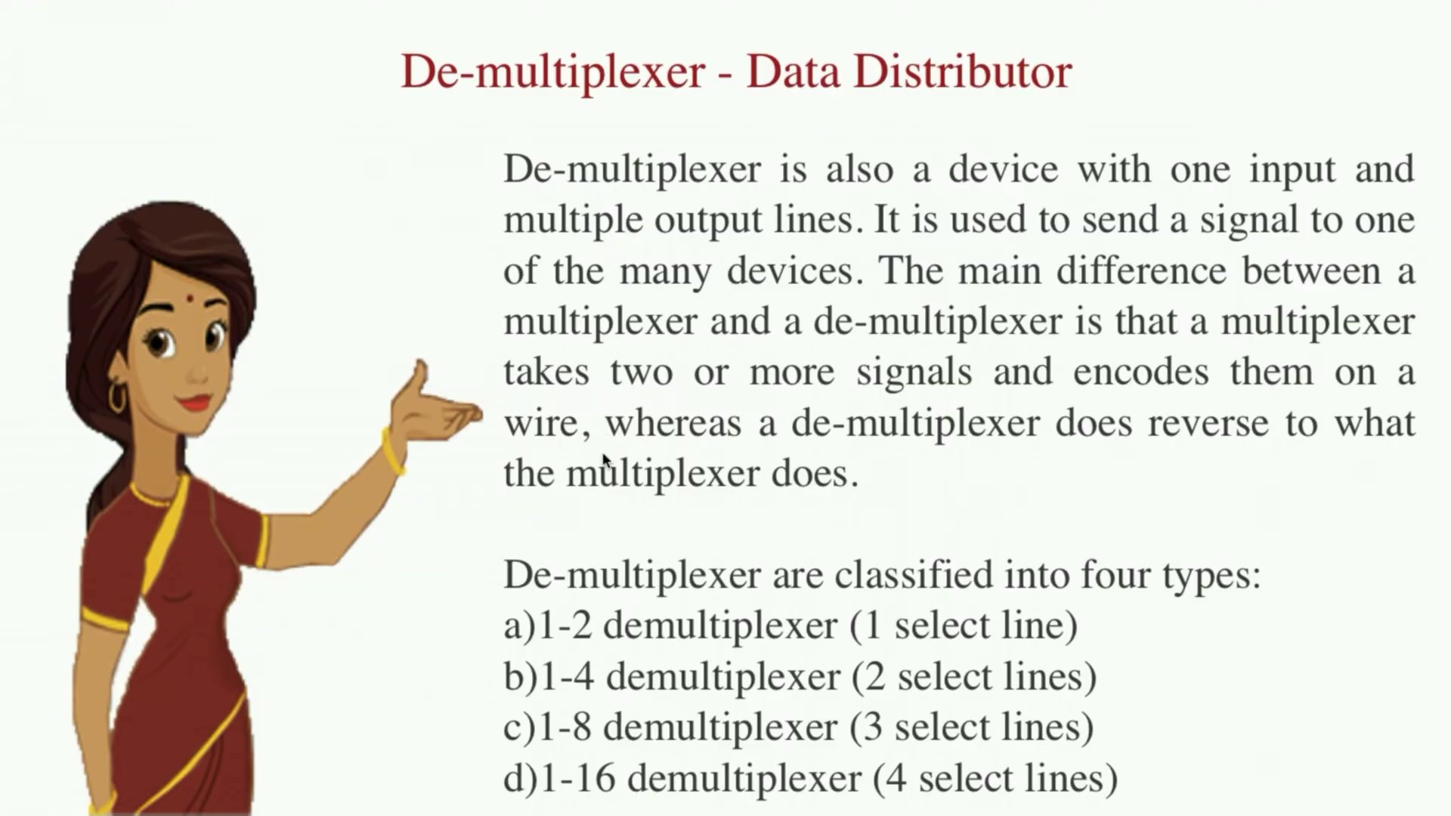
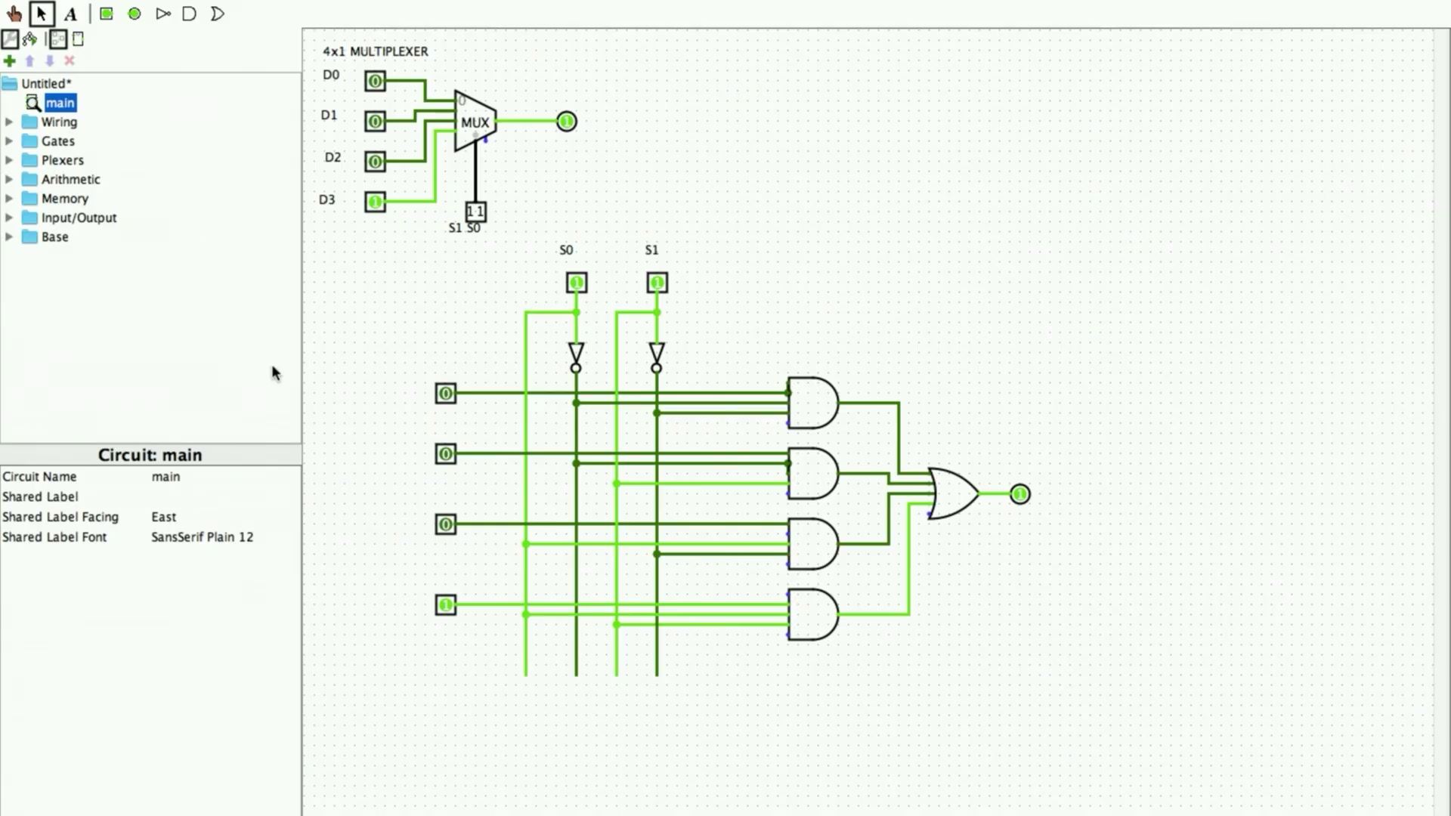
Add a new circuit named DEMUX to the project.
click(10, 61)
text(DEMUX)
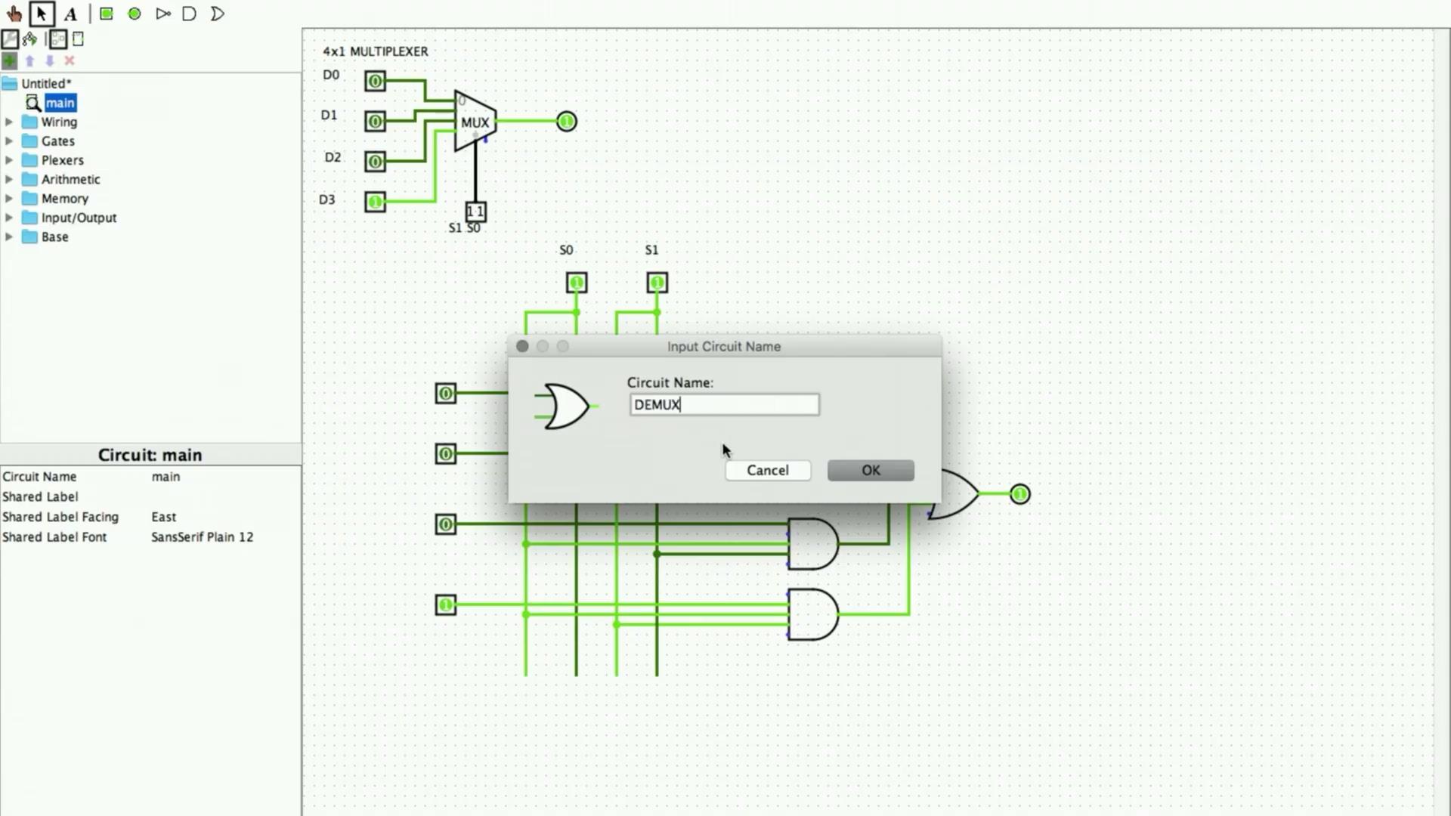
click(890, 473)
Place a demultiplexer in the upper middle of the canvas and set its select bits to 2.
click(11, 180)
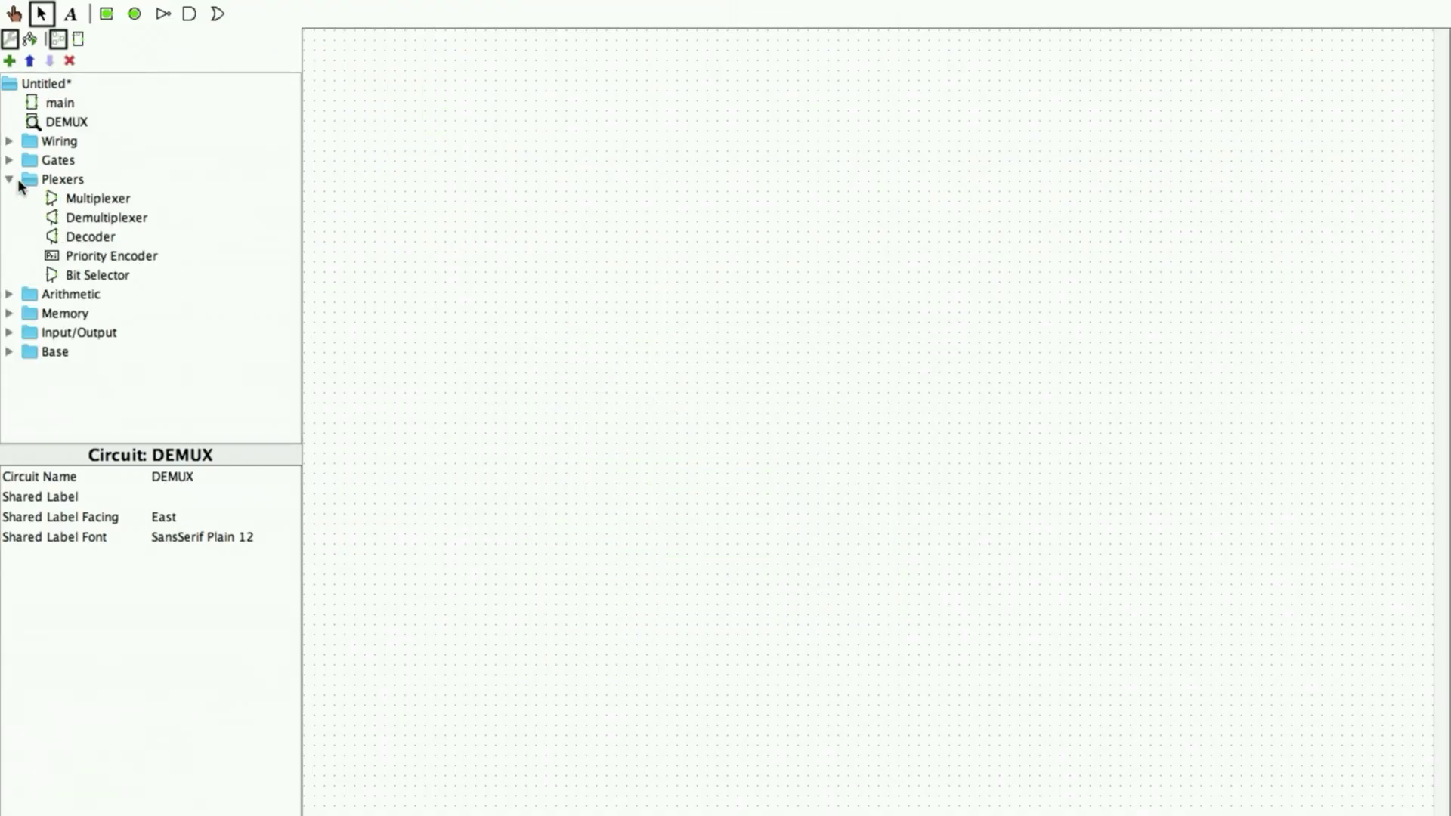
click(86, 217)
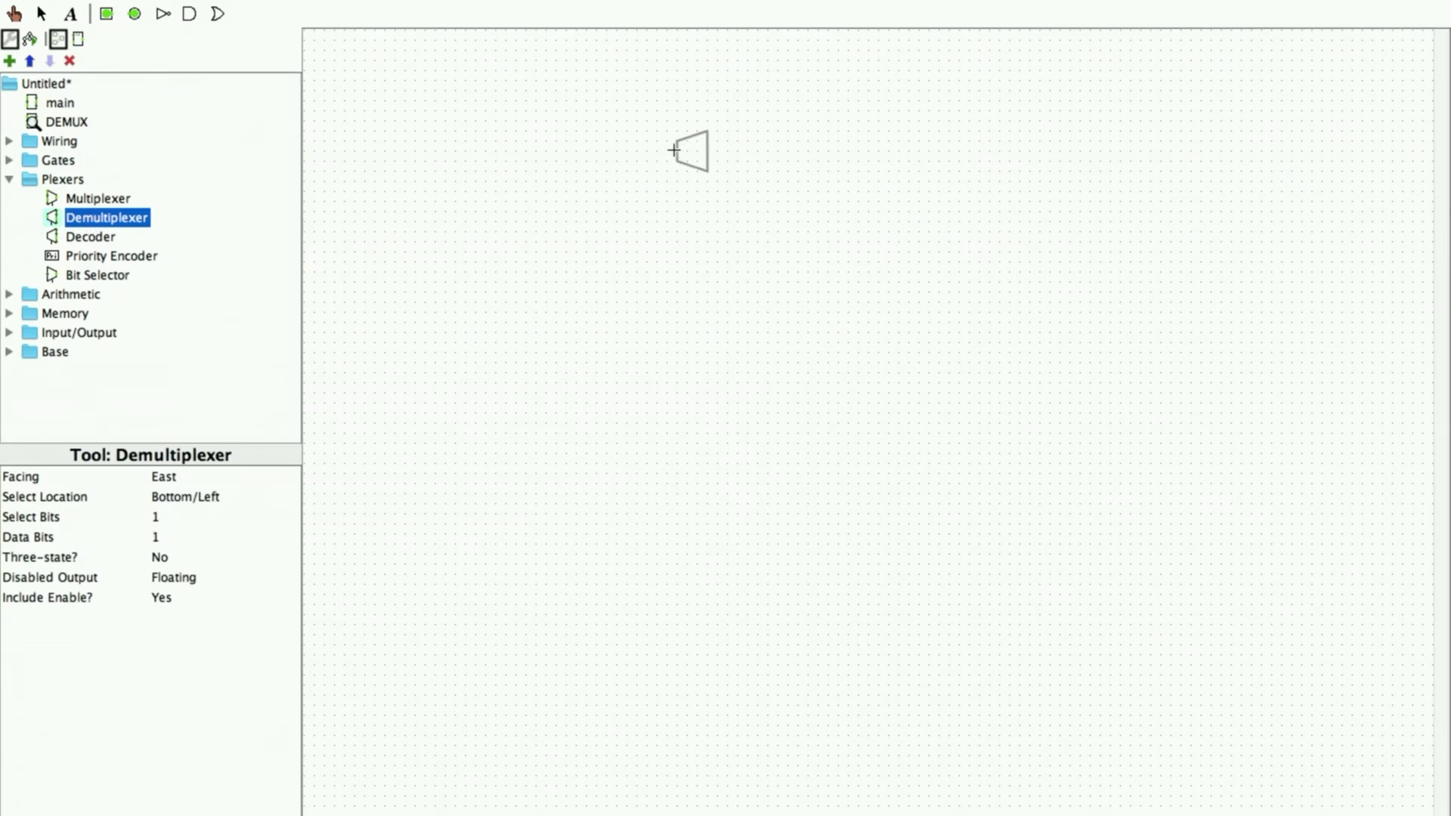
click(655, 216)
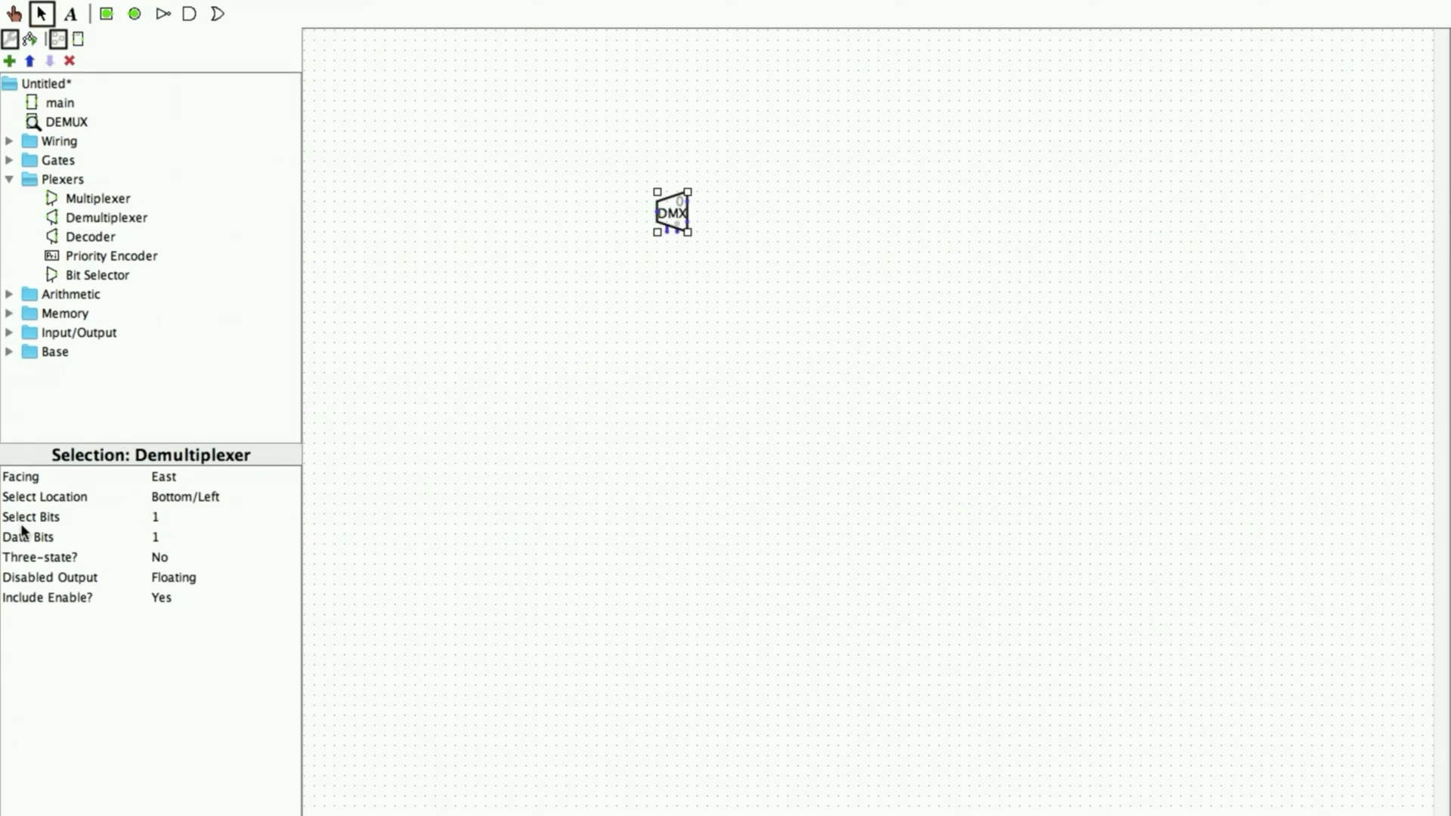
click(155, 519)
click(172, 535)
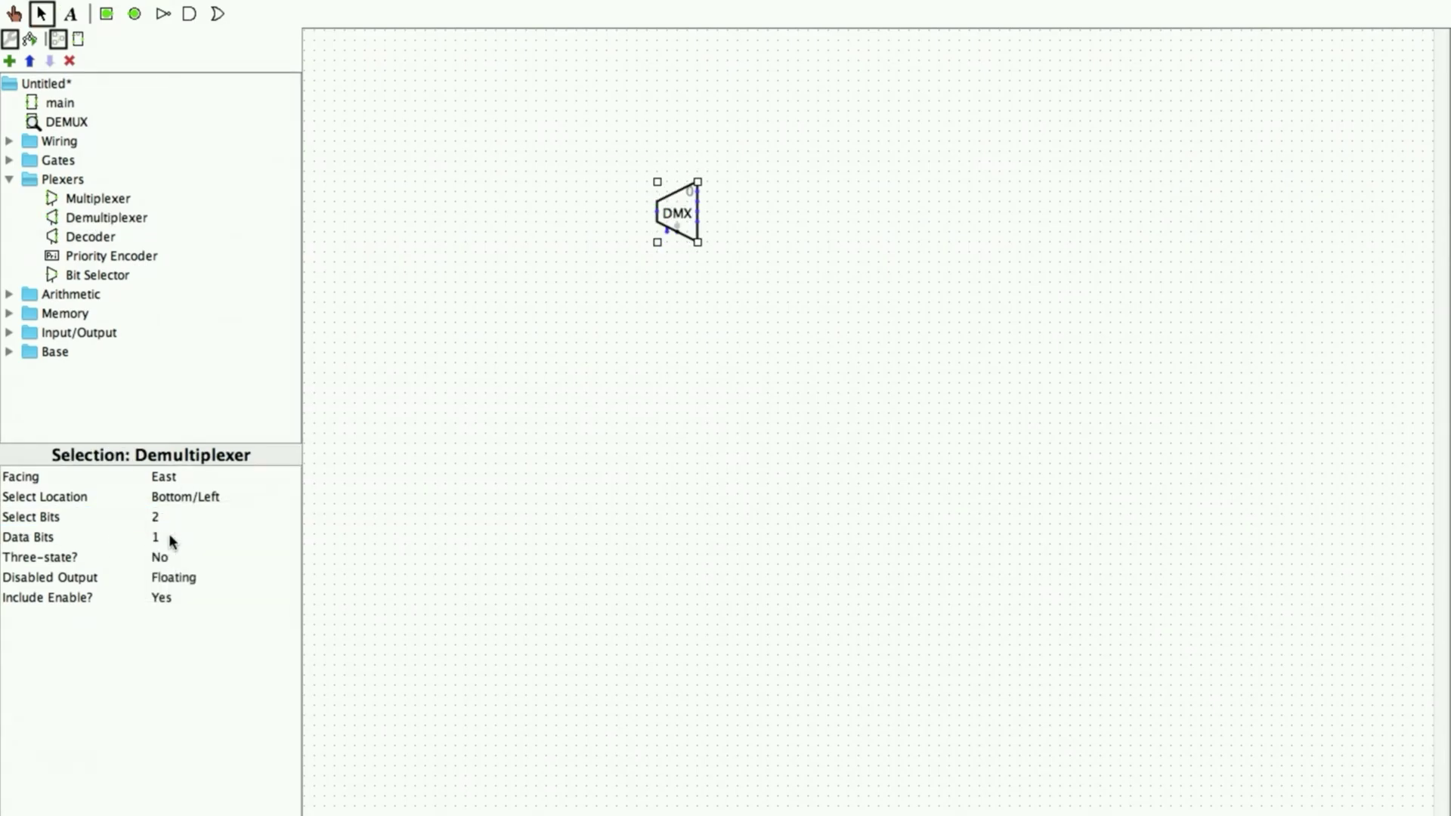
Place an input pin beside the demultiplexer and wire it to the data input.
click(106, 14)
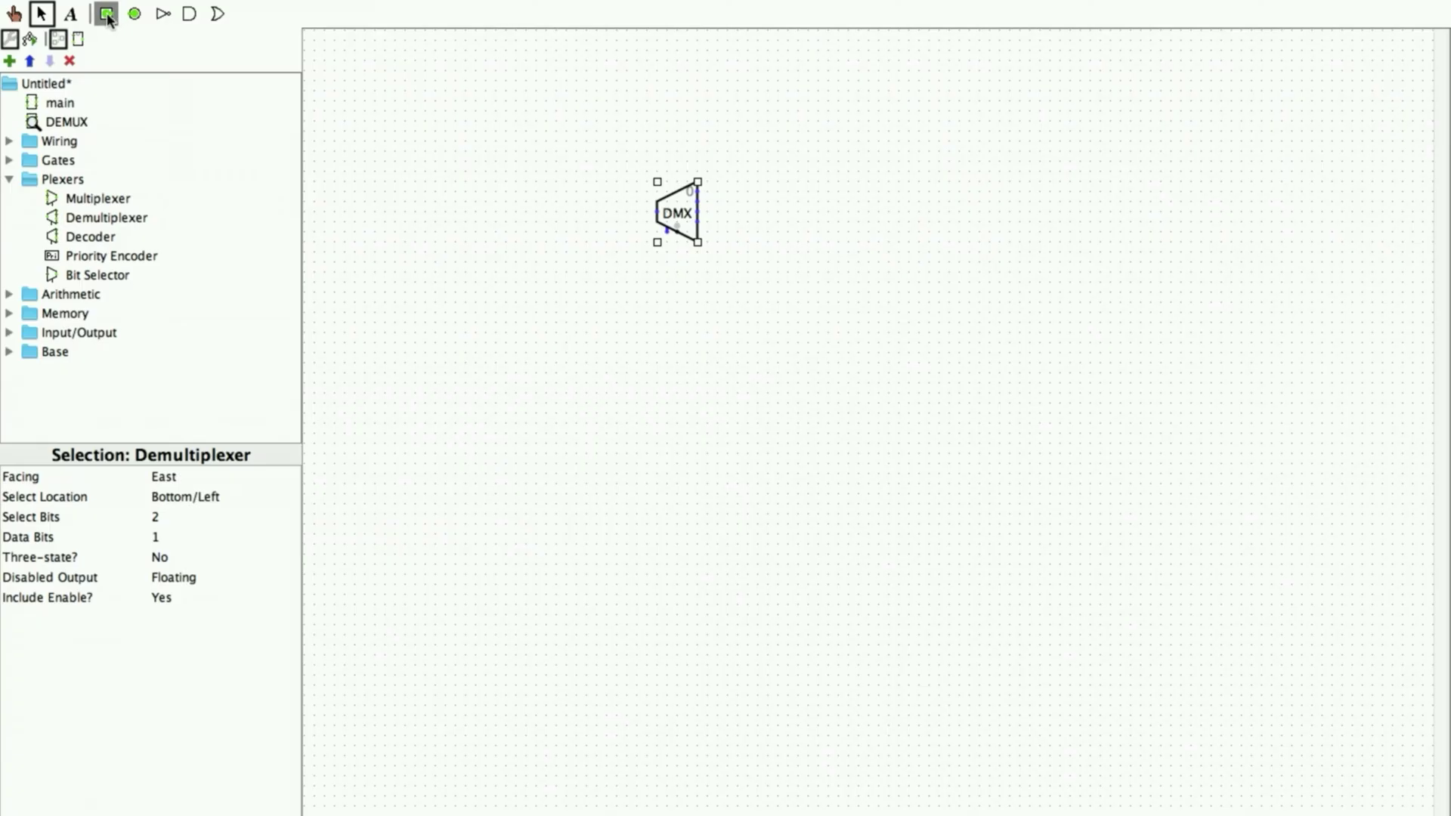
click(613, 217)
drag(618, 212, 656, 212)
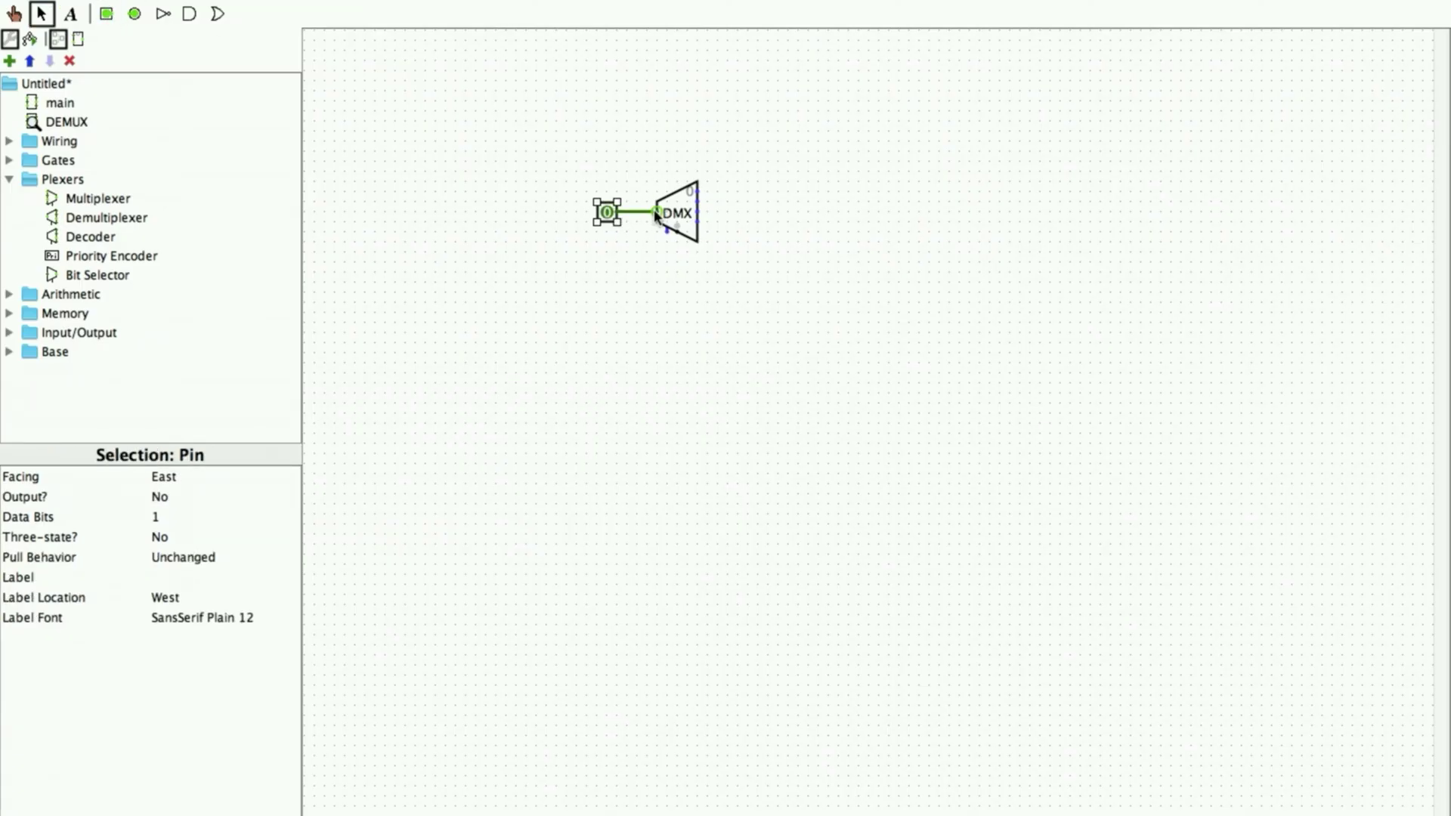
Place four output pins in a column on the output side of the demultiplexer.
click(134, 14)
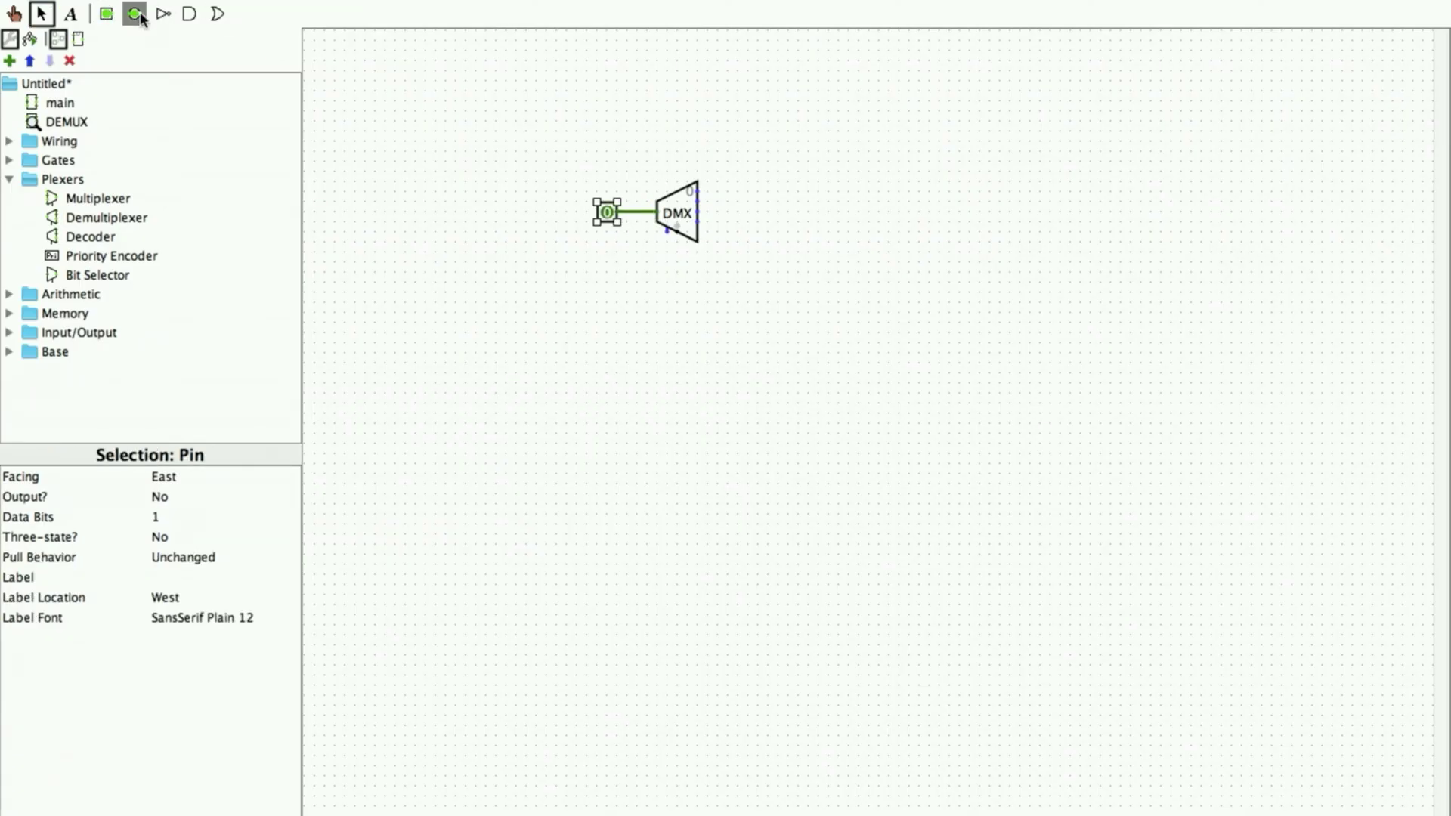
click(767, 172)
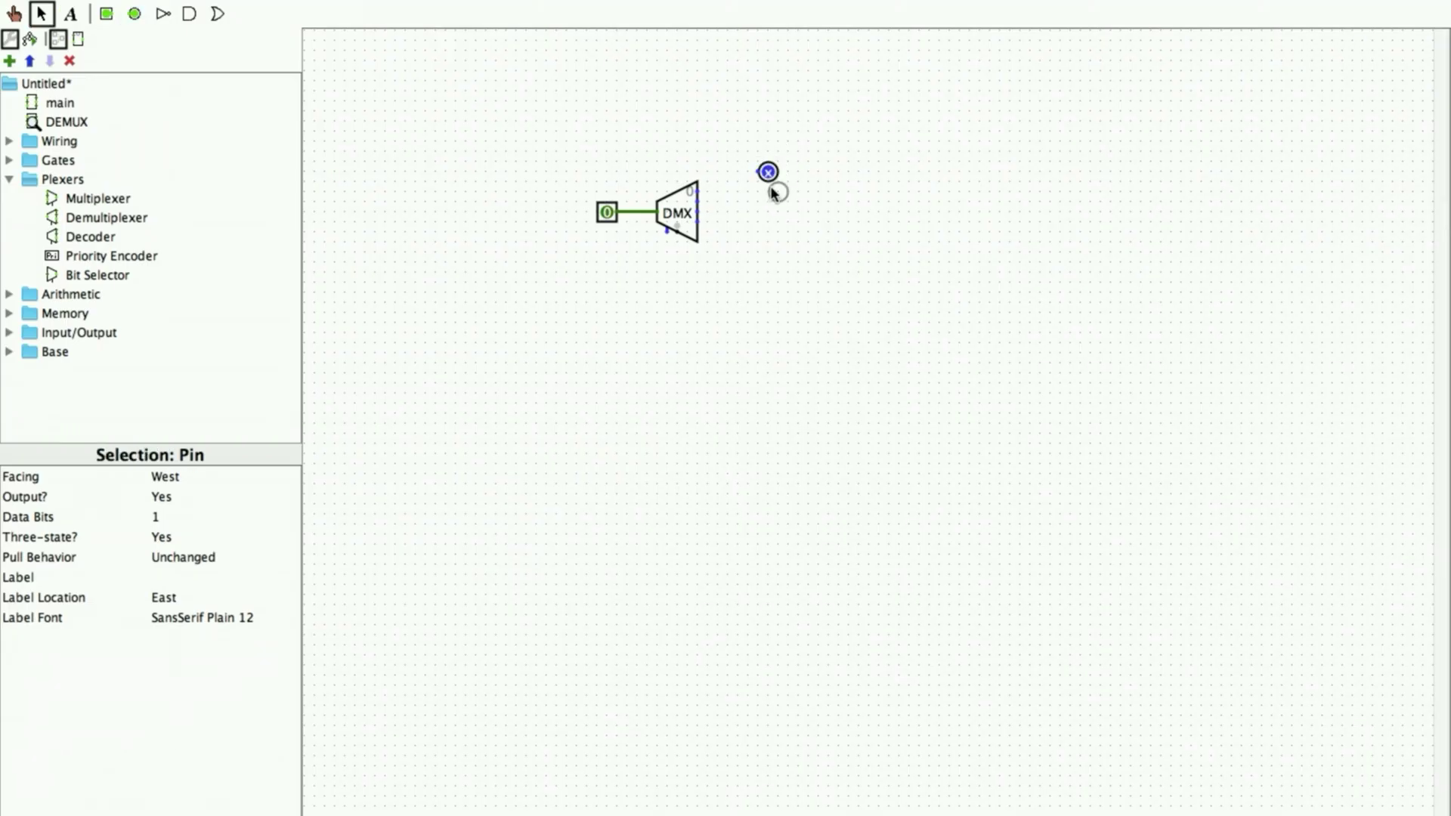
click(767, 203)
click(767, 233)
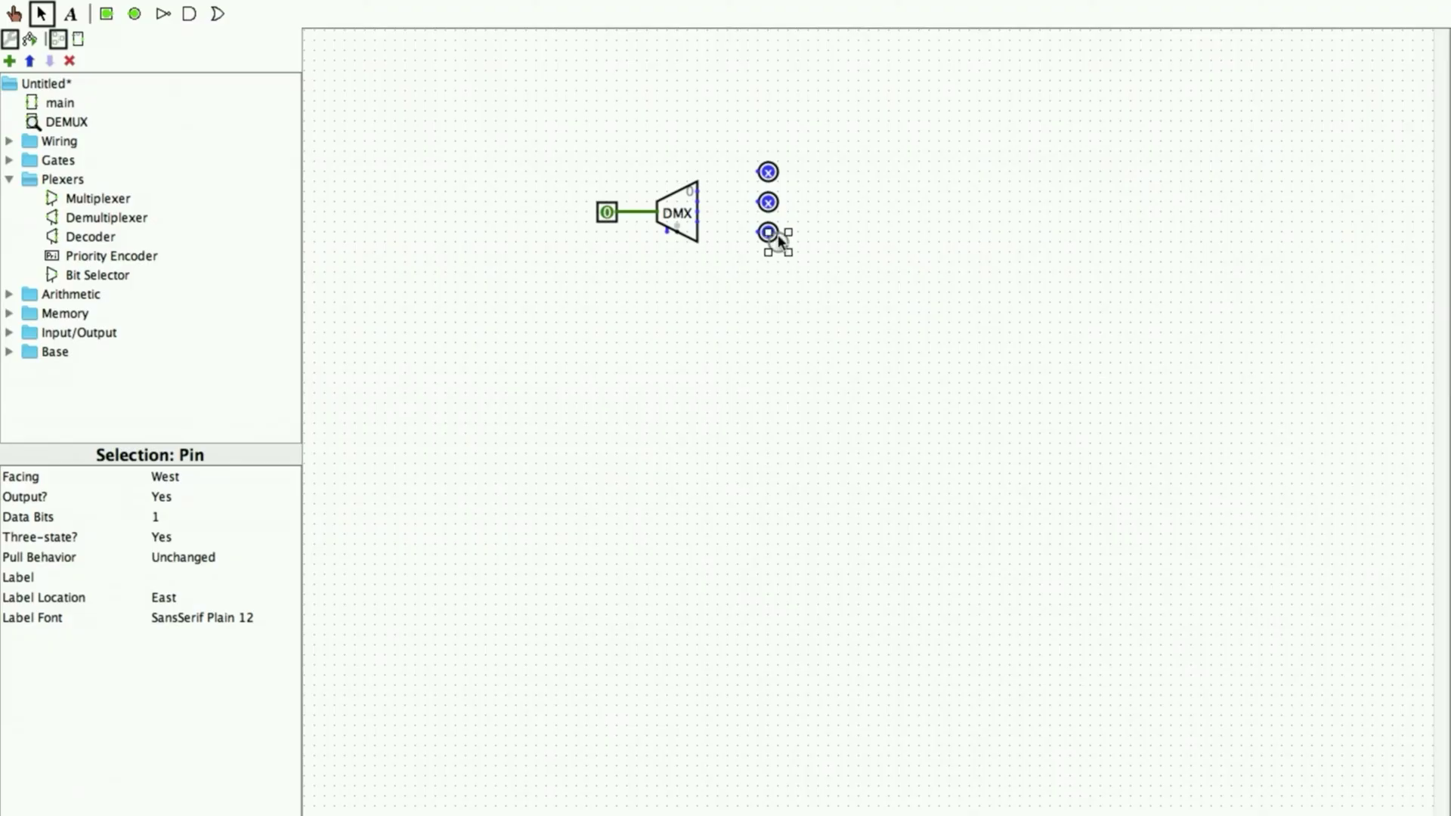
click(769, 262)
Add an input pin below the demultiplexer, wire it to the select input and face it North.
click(107, 14)
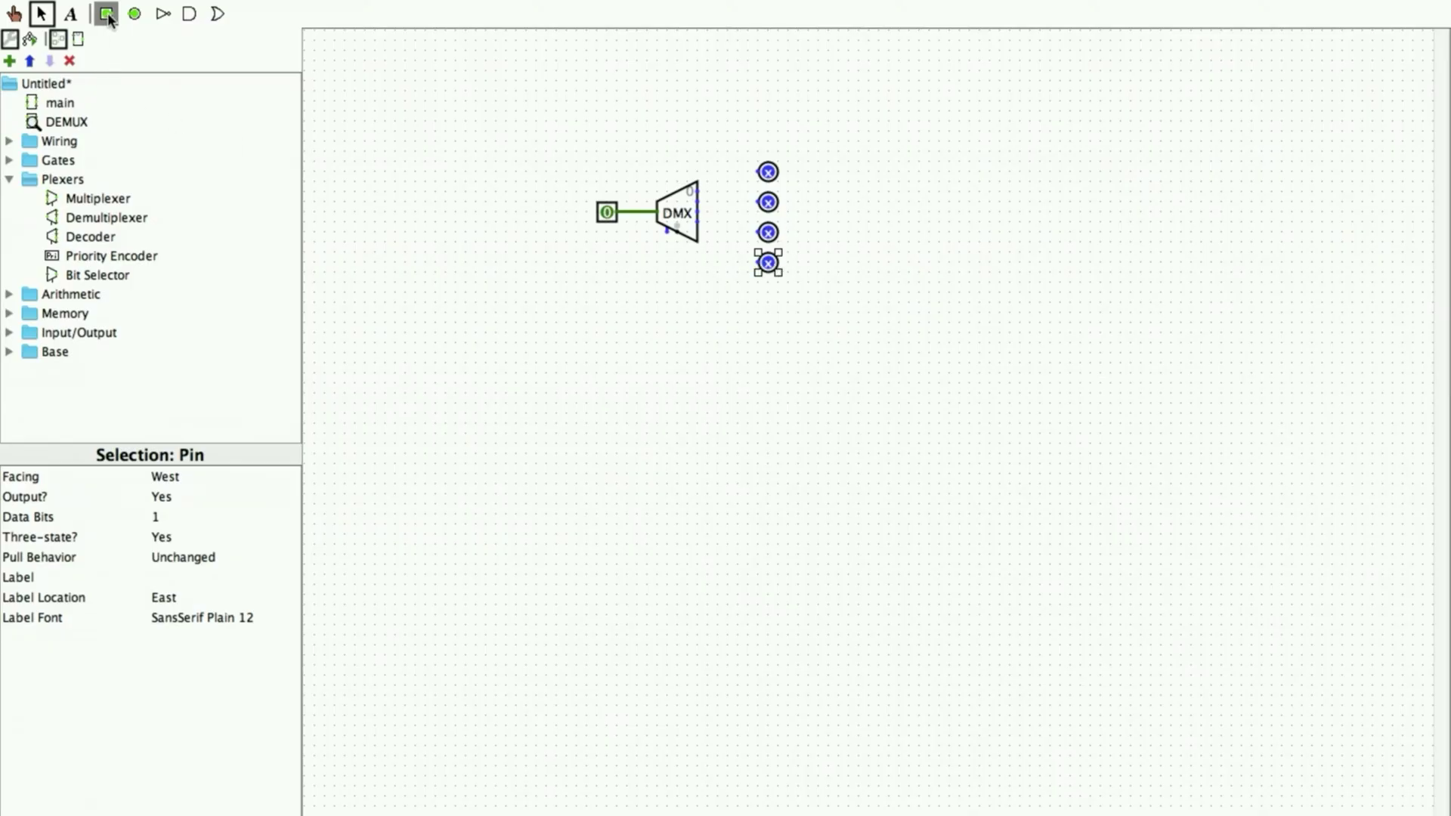
click(678, 293)
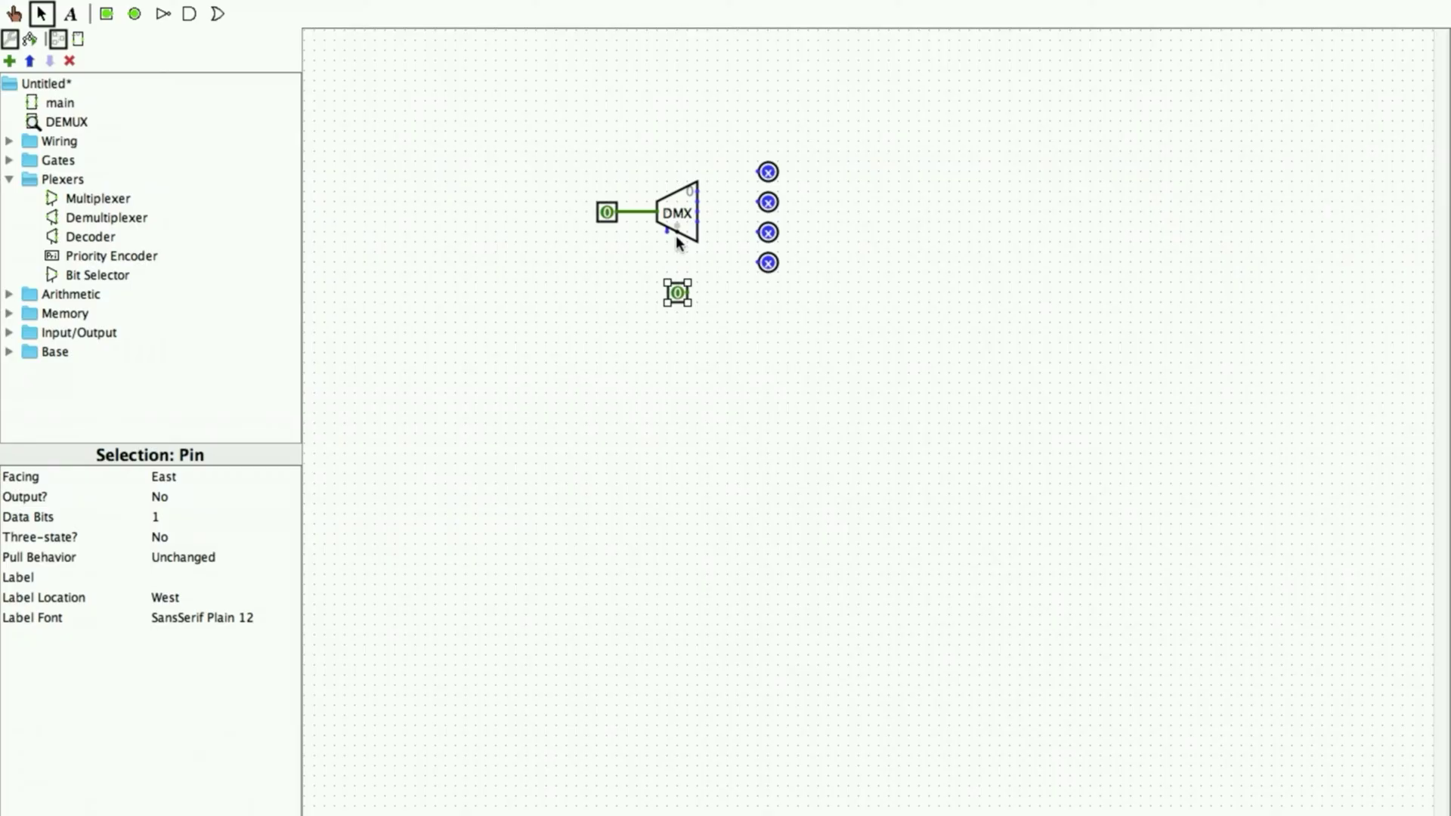
drag(678, 239, 678, 290)
click(161, 475)
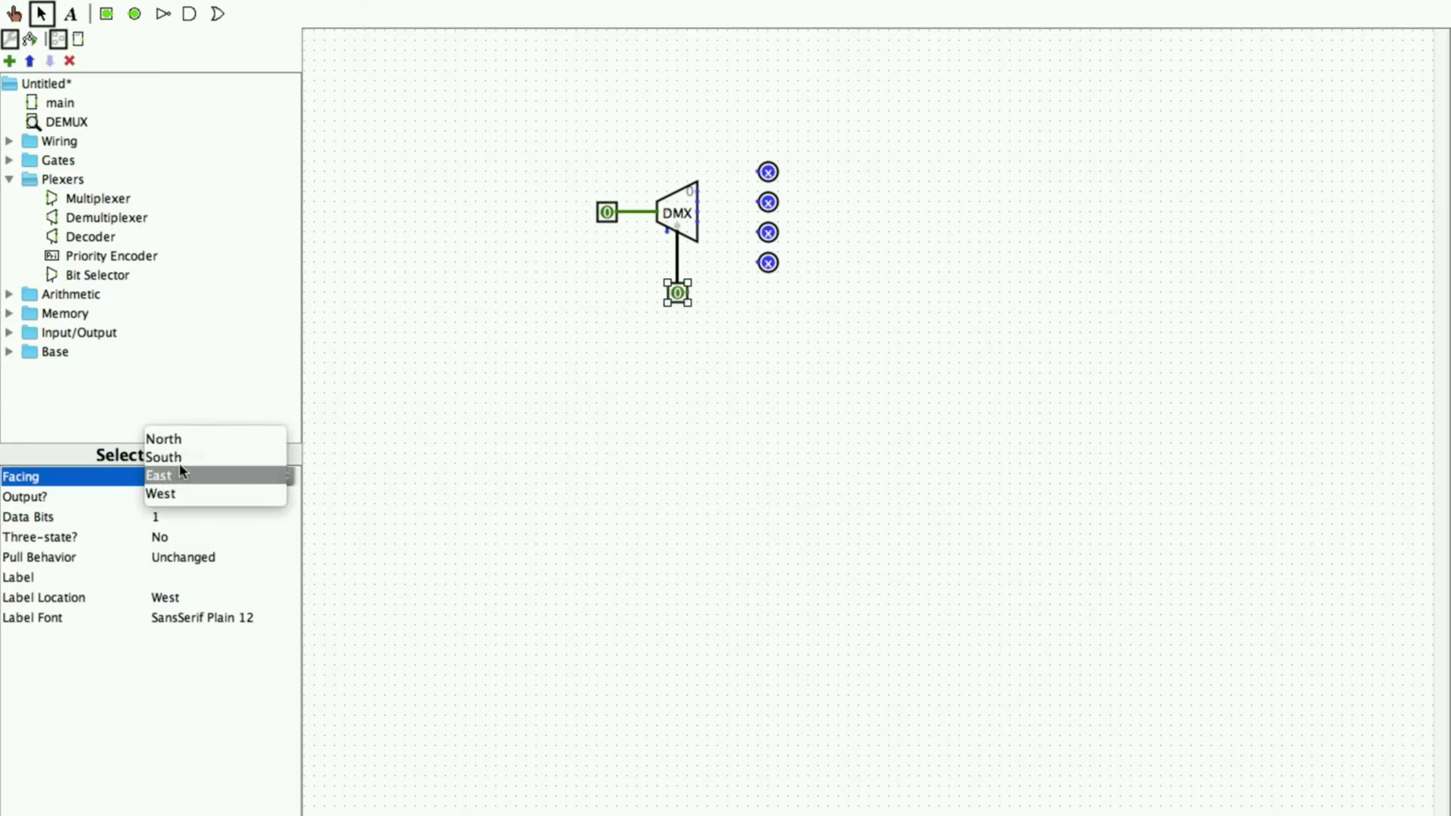
click(179, 440)
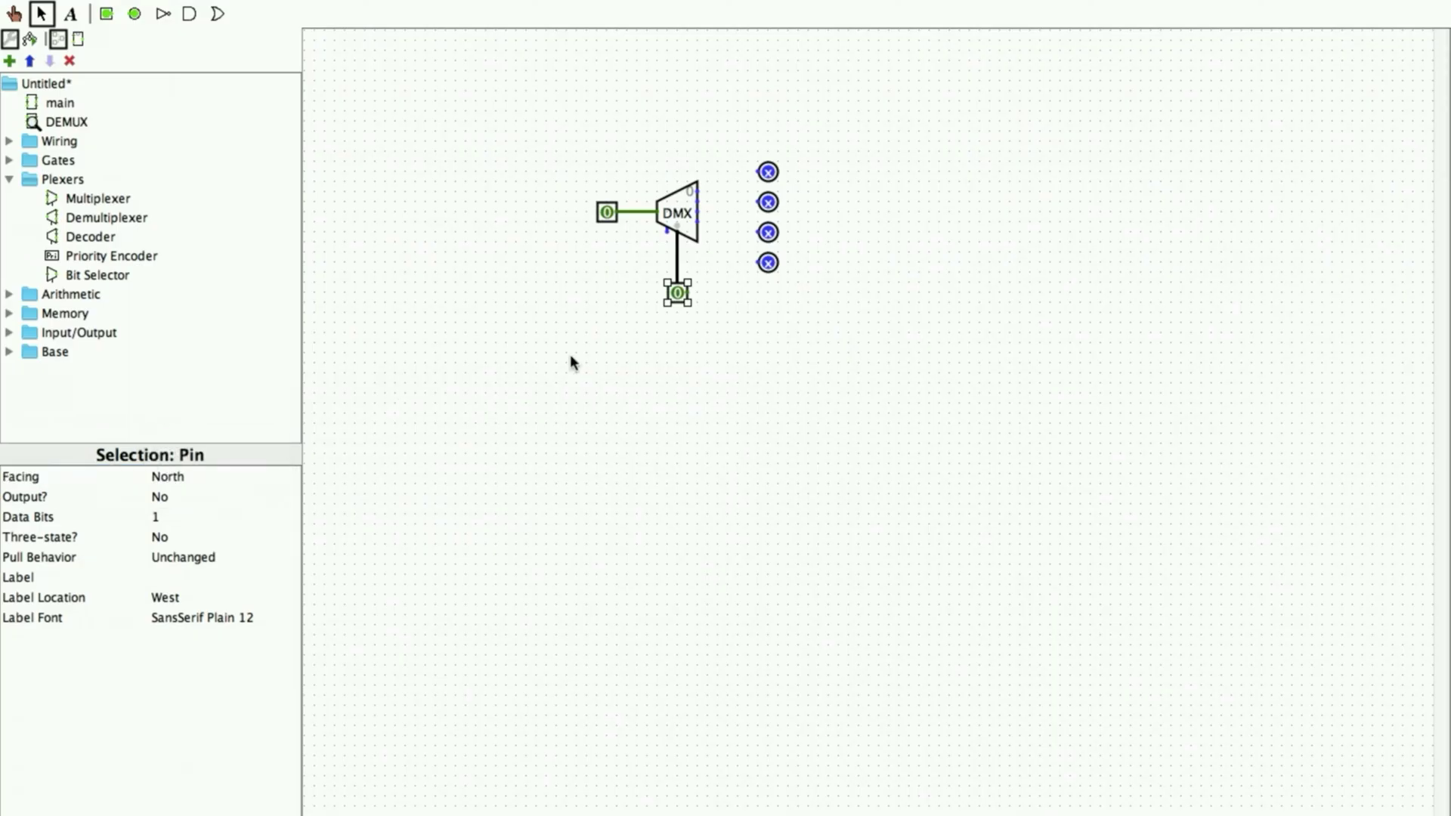
Set the select pin to 2 data bits and wire the demultiplexer's four outputs to the output pins.
click(678, 293)
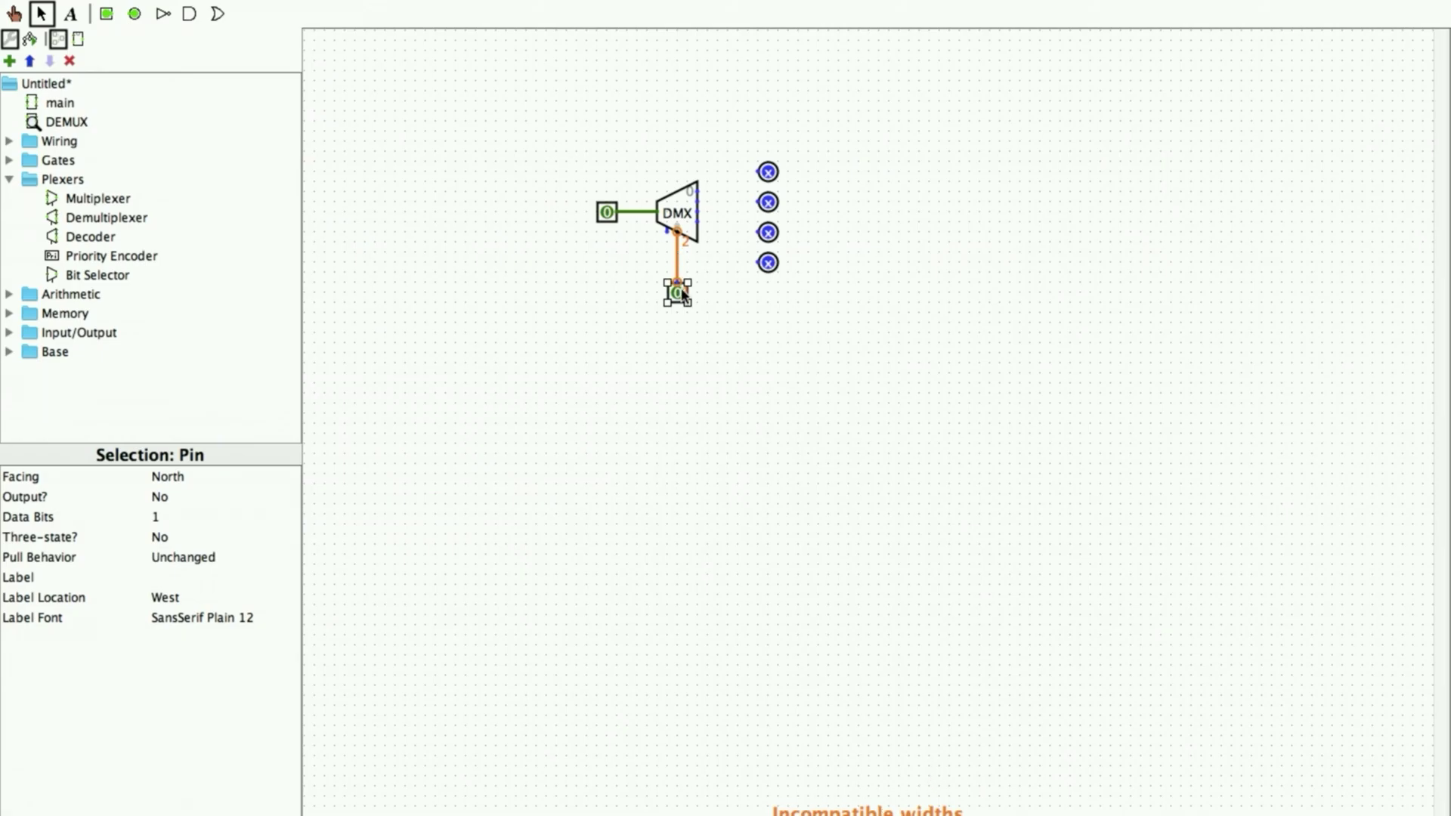
click(74, 514)
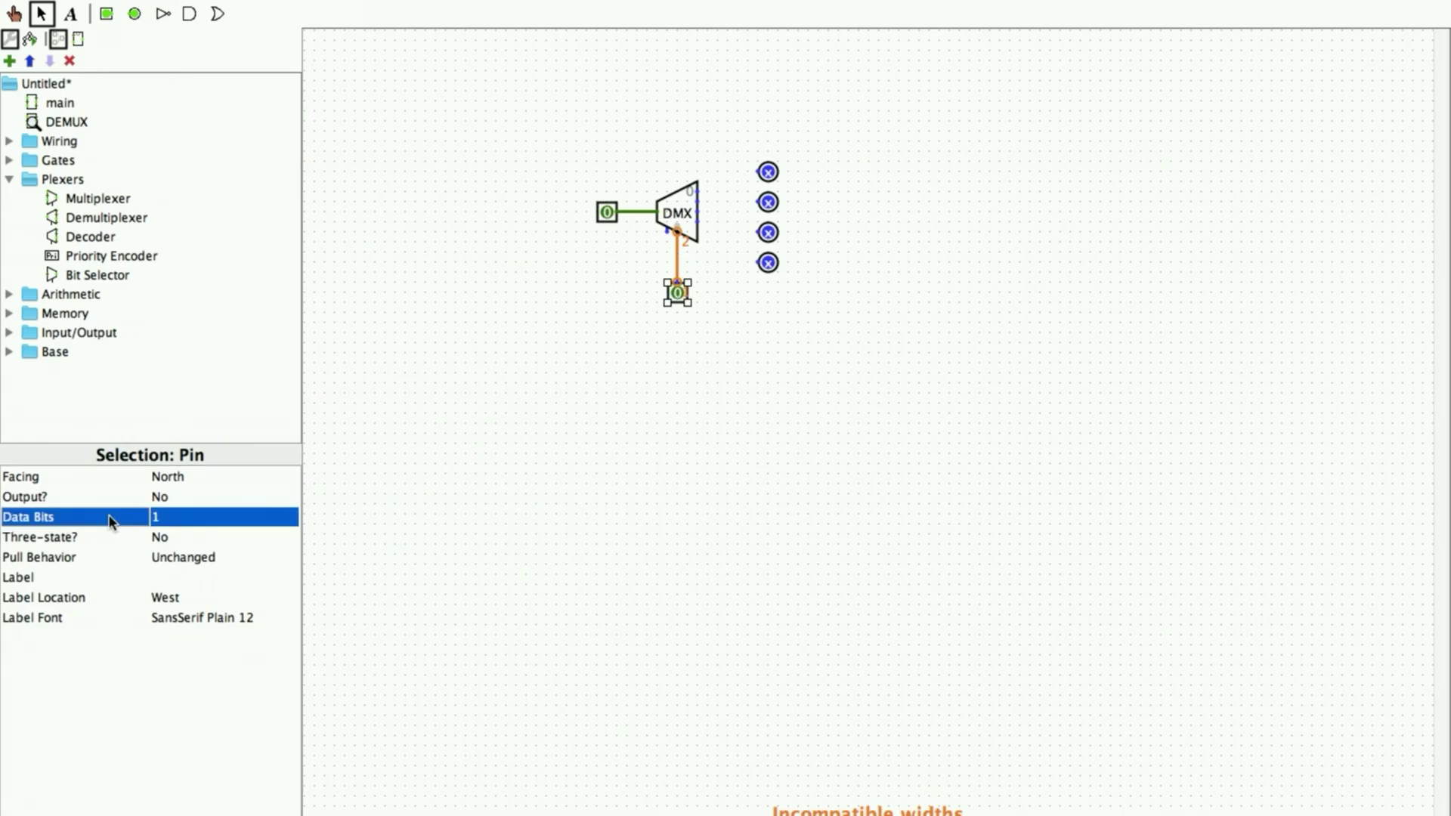
click(170, 515)
click(192, 554)
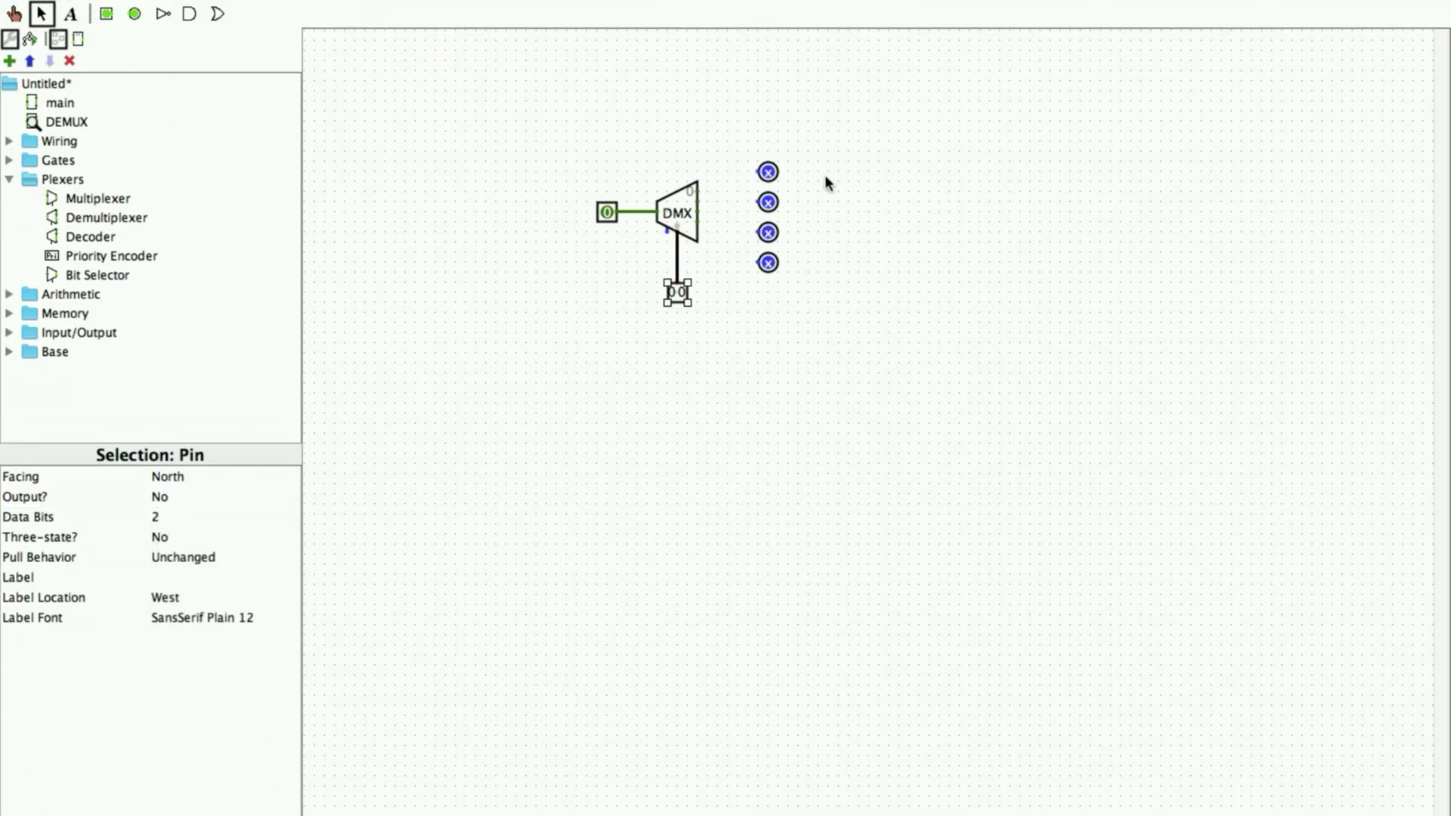
drag(719, 175, 757, 261)
Test the demultiplexer by setting the data input to 1 and the select value to 01.
click(12, 13)
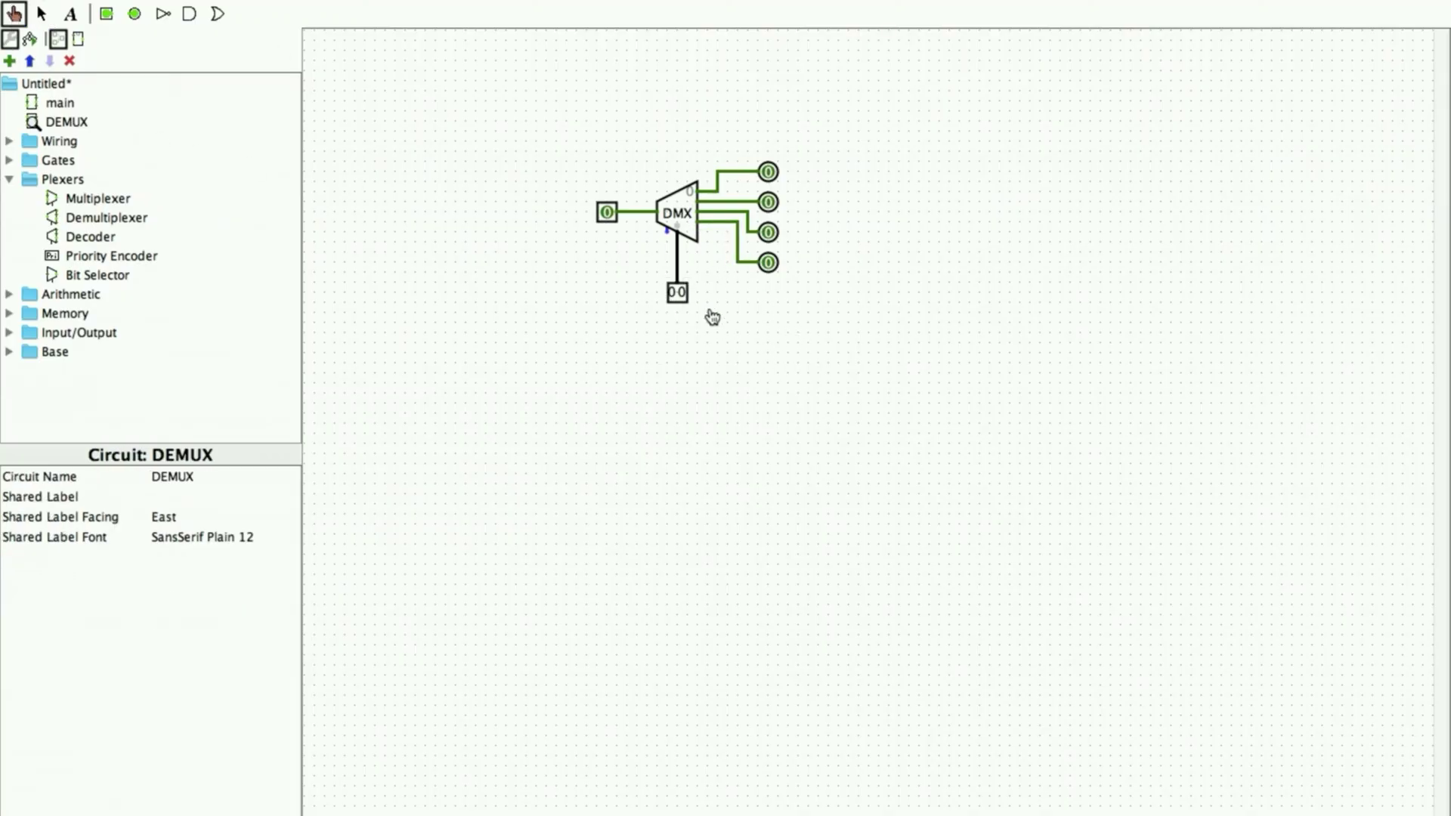
click(607, 211)
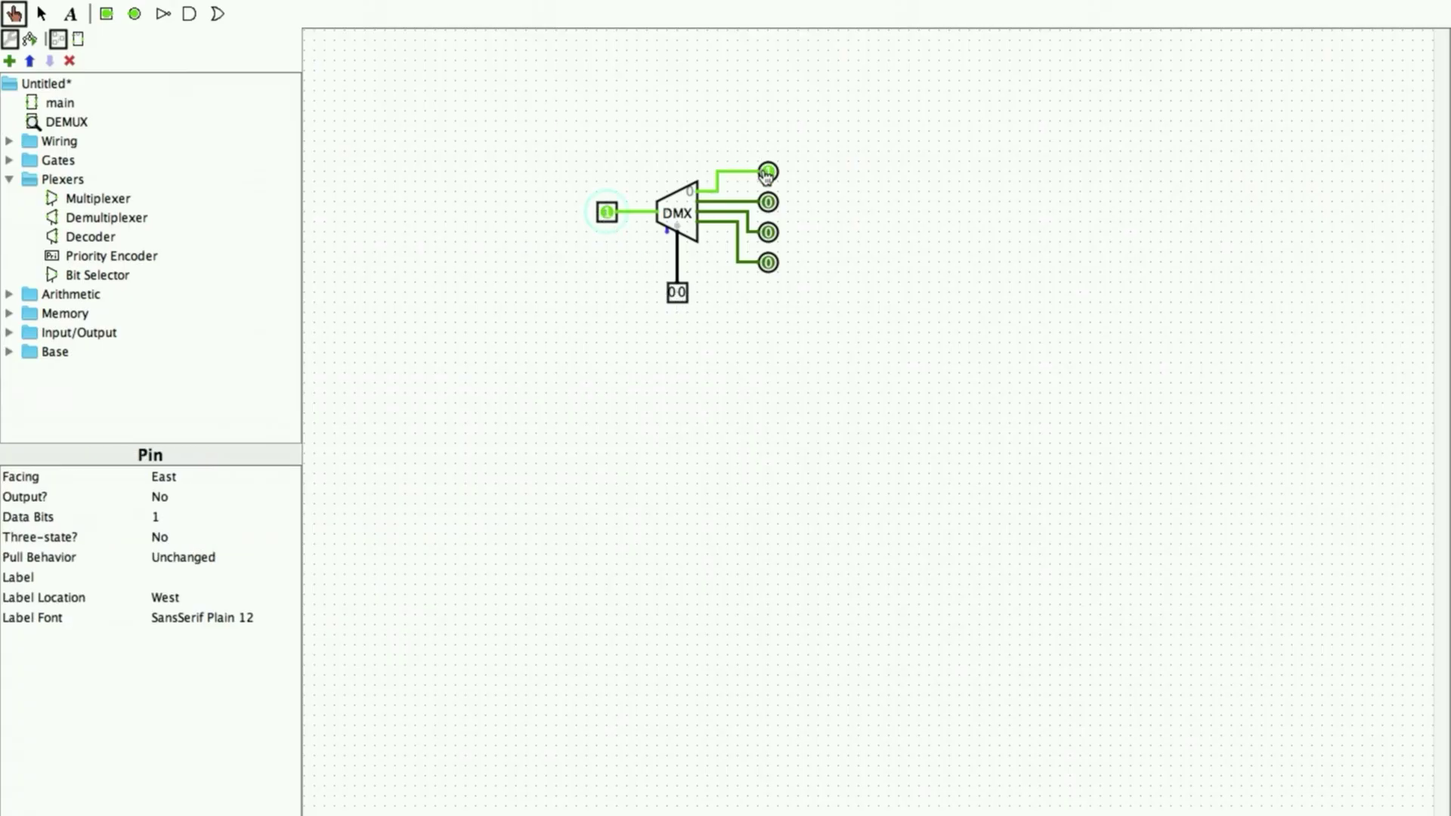
click(688, 293)
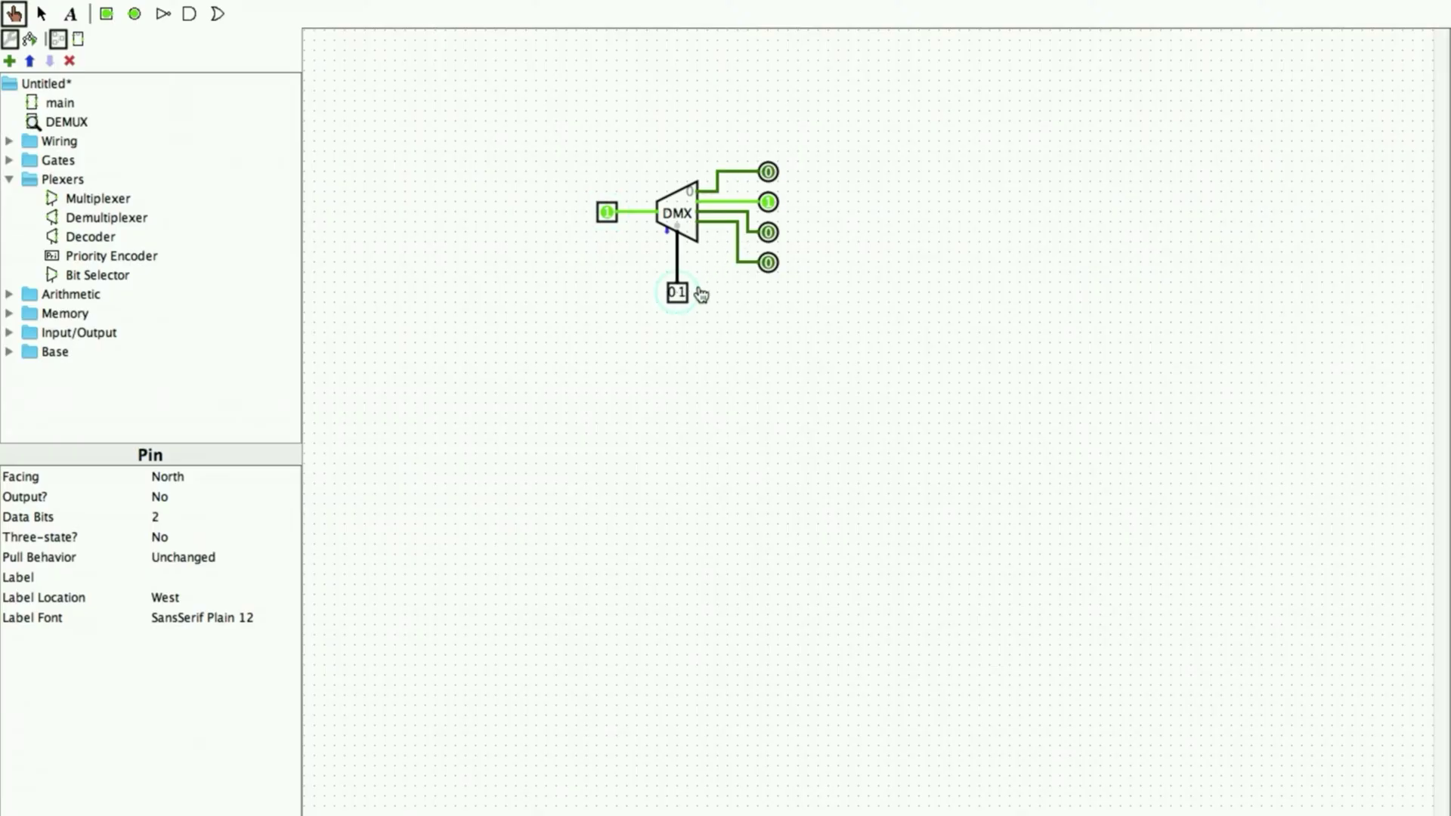
Label the data input A and the first two outputs D0 and D1.
click(70, 14)
click(568, 206)
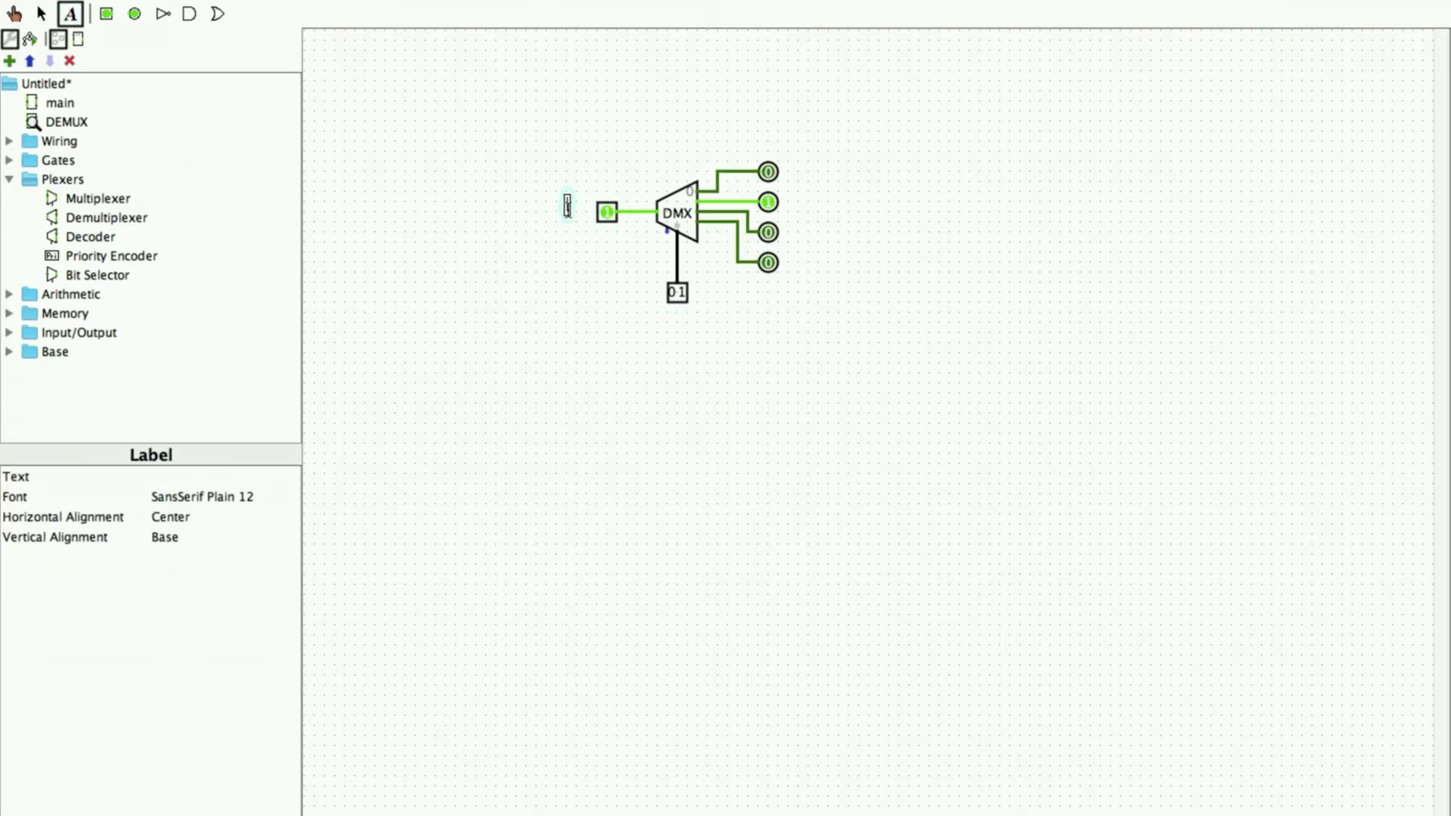
text(A)
click(790, 168)
text(D0)
click(791, 198)
text(S1)
key(BackSpace)
key(BackSpace)
text(D1)
Label the remaining two outputs D2 and D3 and the select pin S1 S0.
click(783, 230)
text(D2)
click(792, 260)
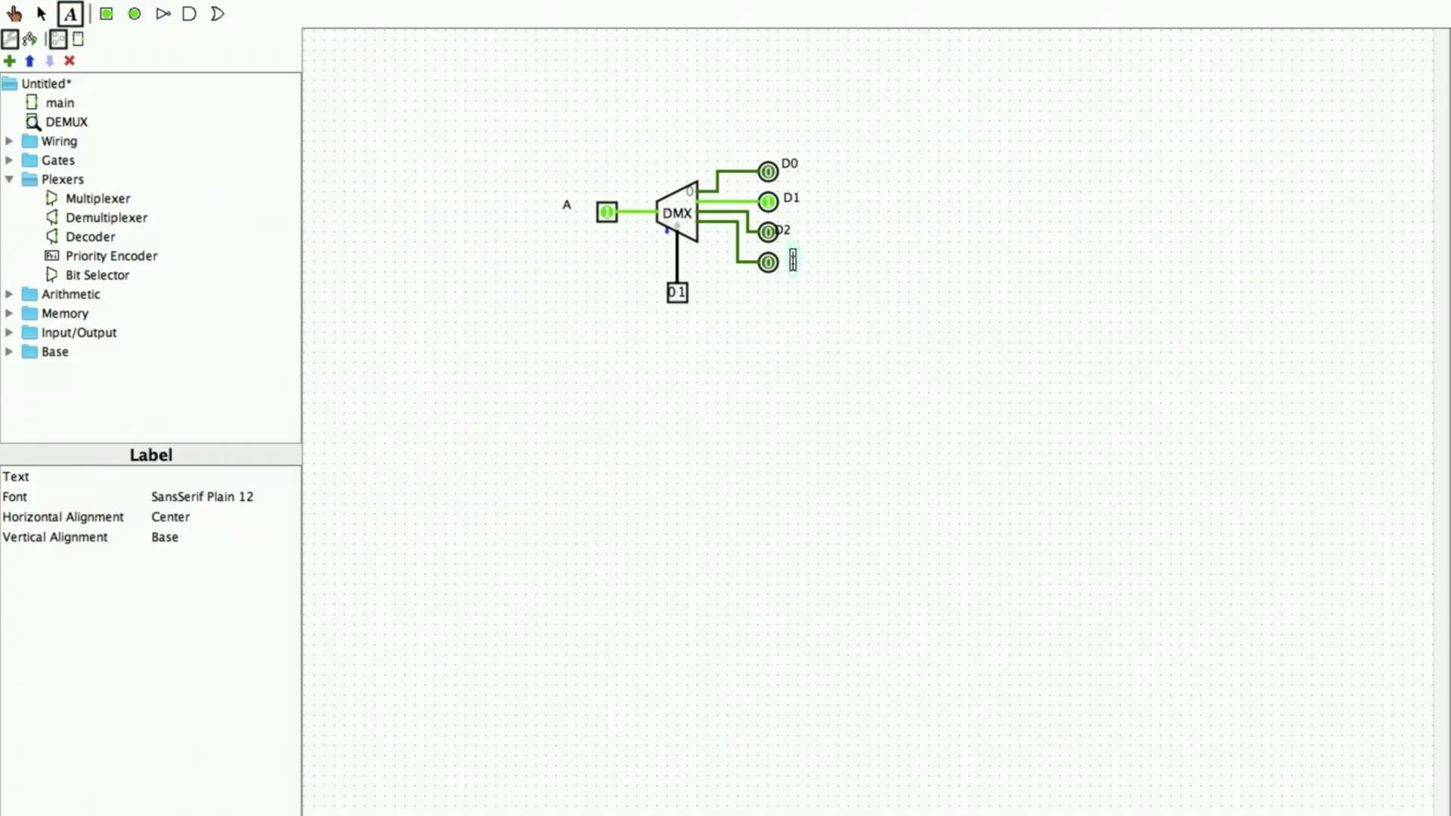
text(D3)
click(668, 316)
text(S1 S0)
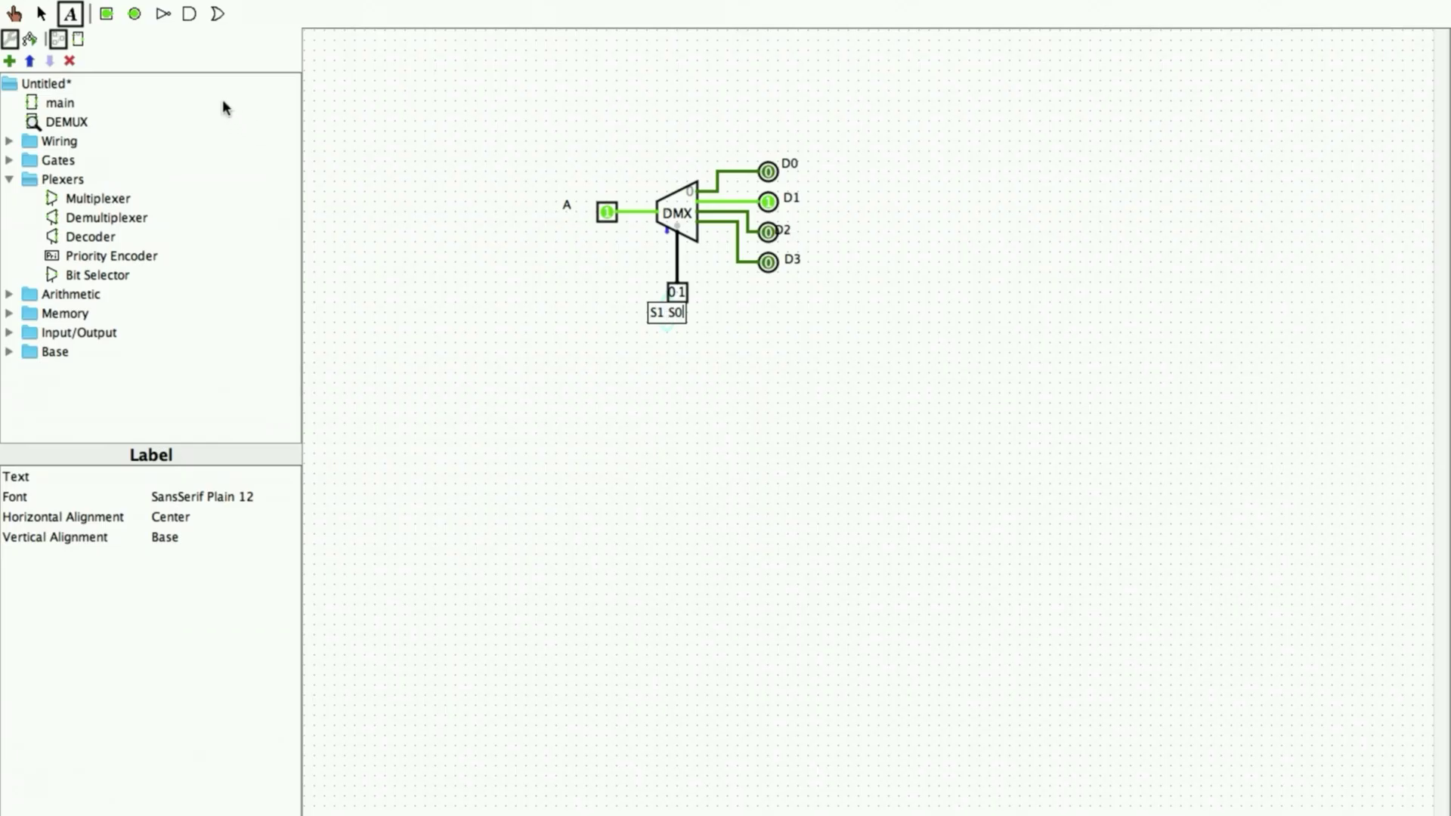
Test the demultiplexer with the select values 00, 10 and 11.
click(16, 14)
click(674, 294)
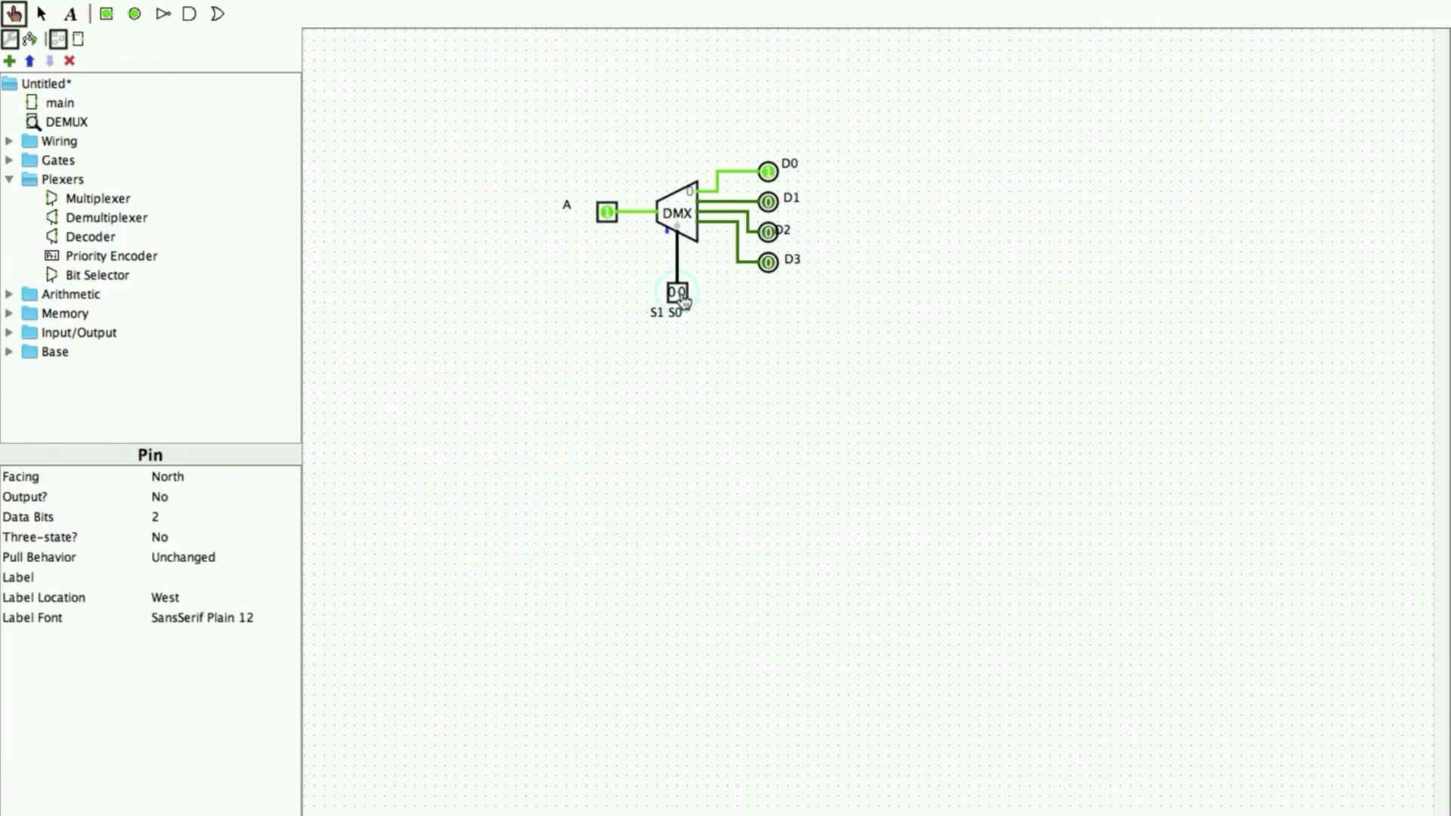
click(682, 297)
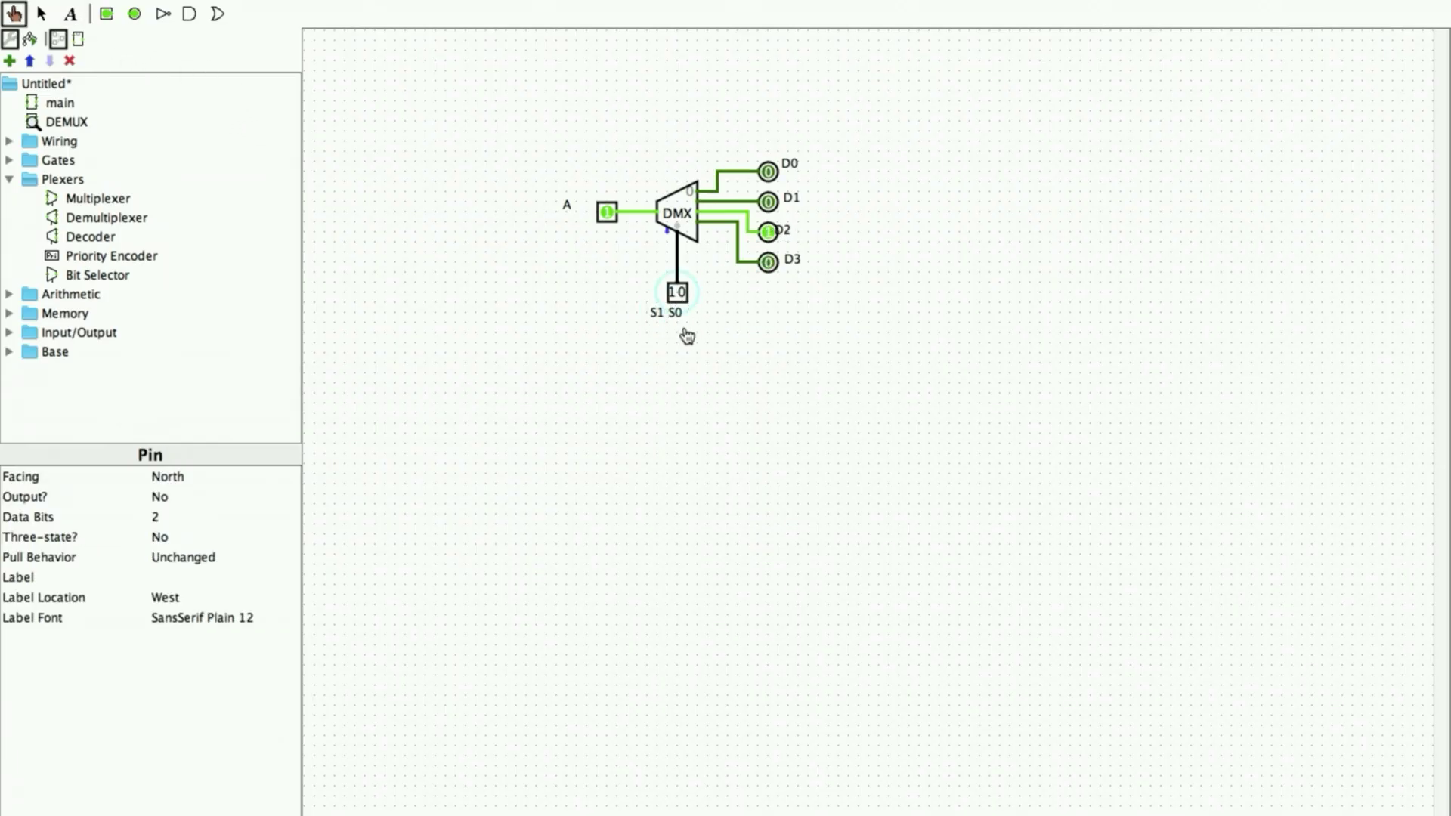
click(682, 293)
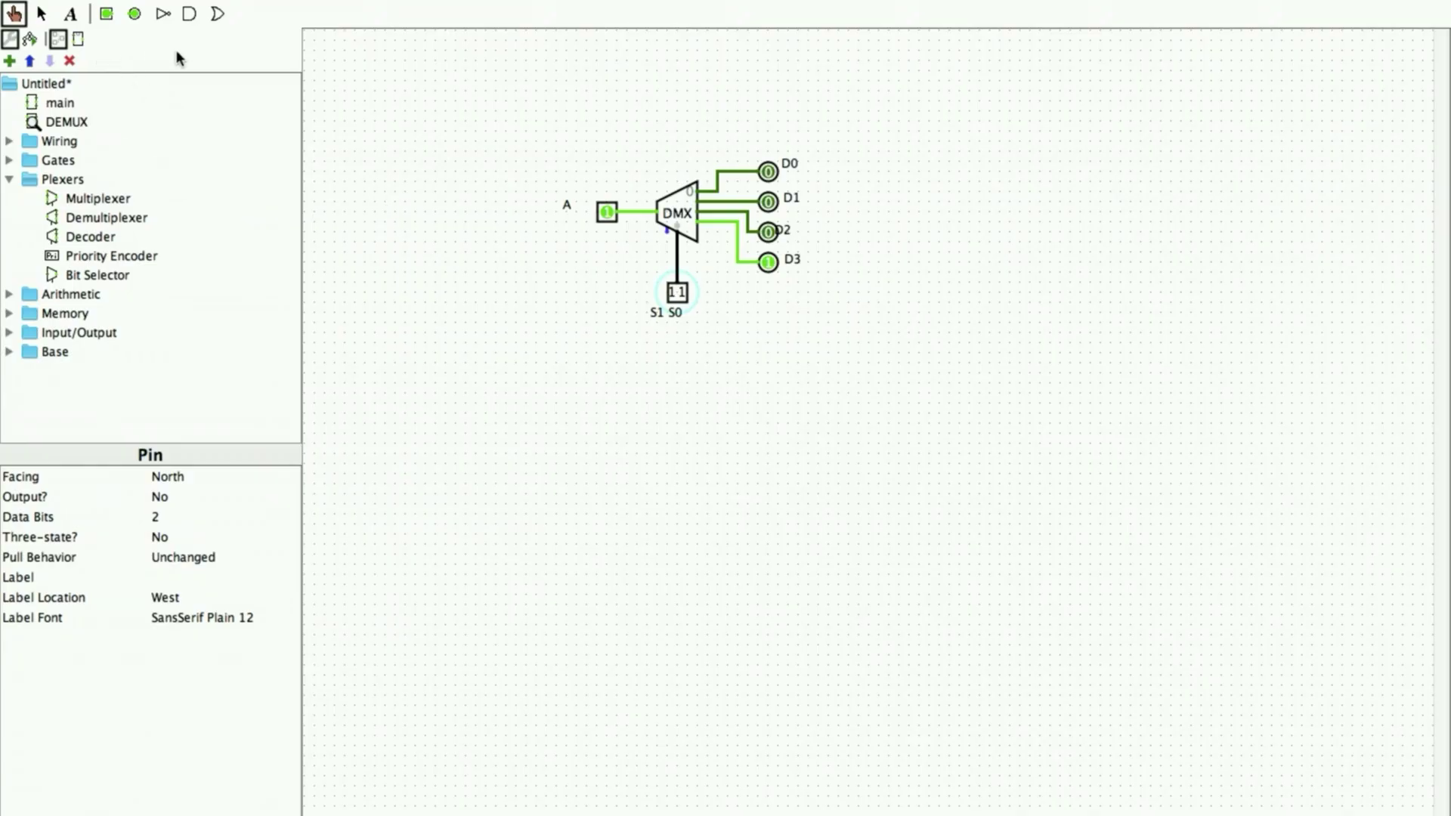
Add the title text "1x4 Demultiplexer" near the canvas's upper-left corner.
click(70, 15)
click(385, 47)
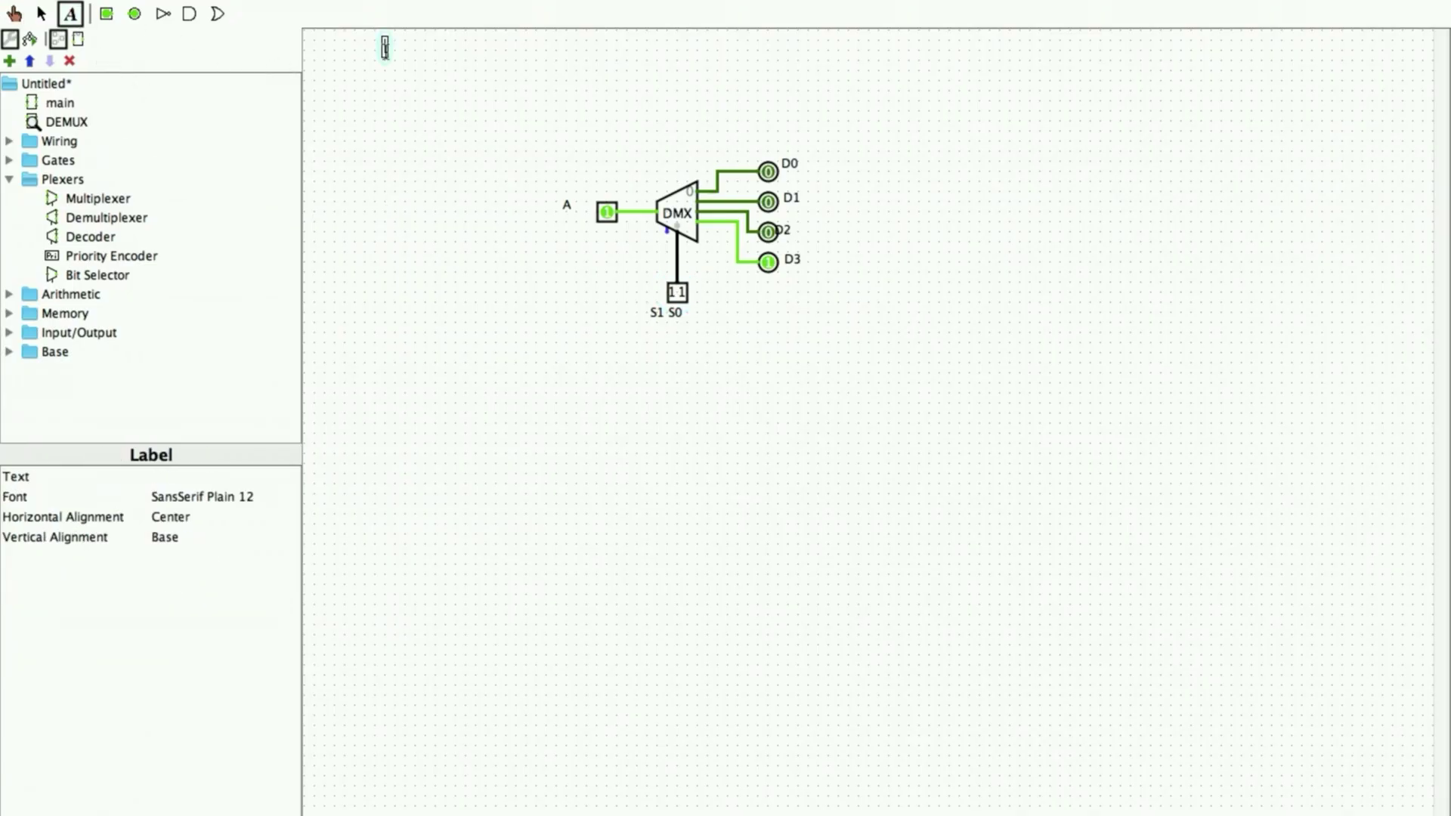
text(1x4 Dem)
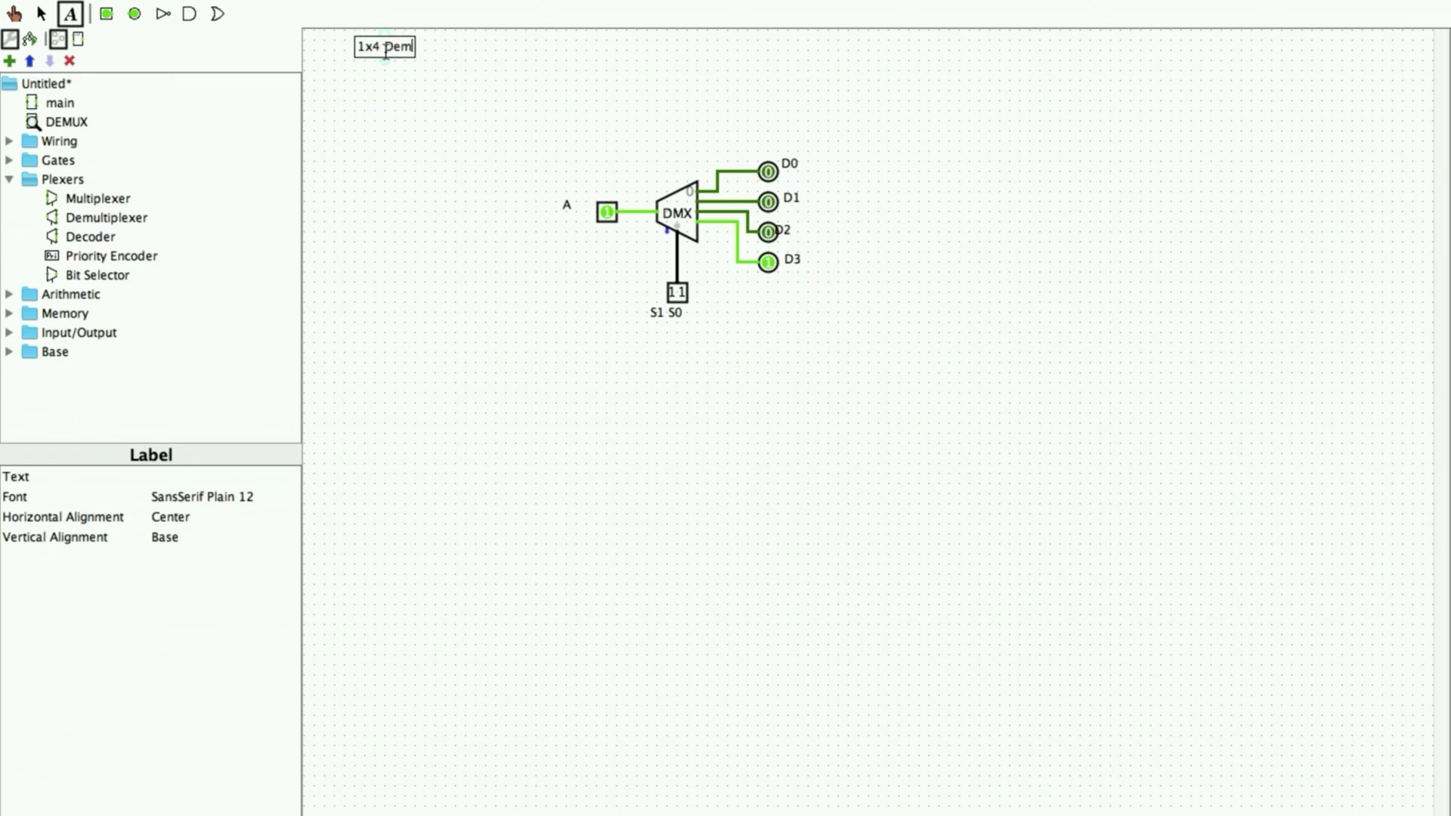
text(ultiplexer)
Move the whole labelled demultiplexer block up to just beneath the title to free canvas space.
click(43, 16)
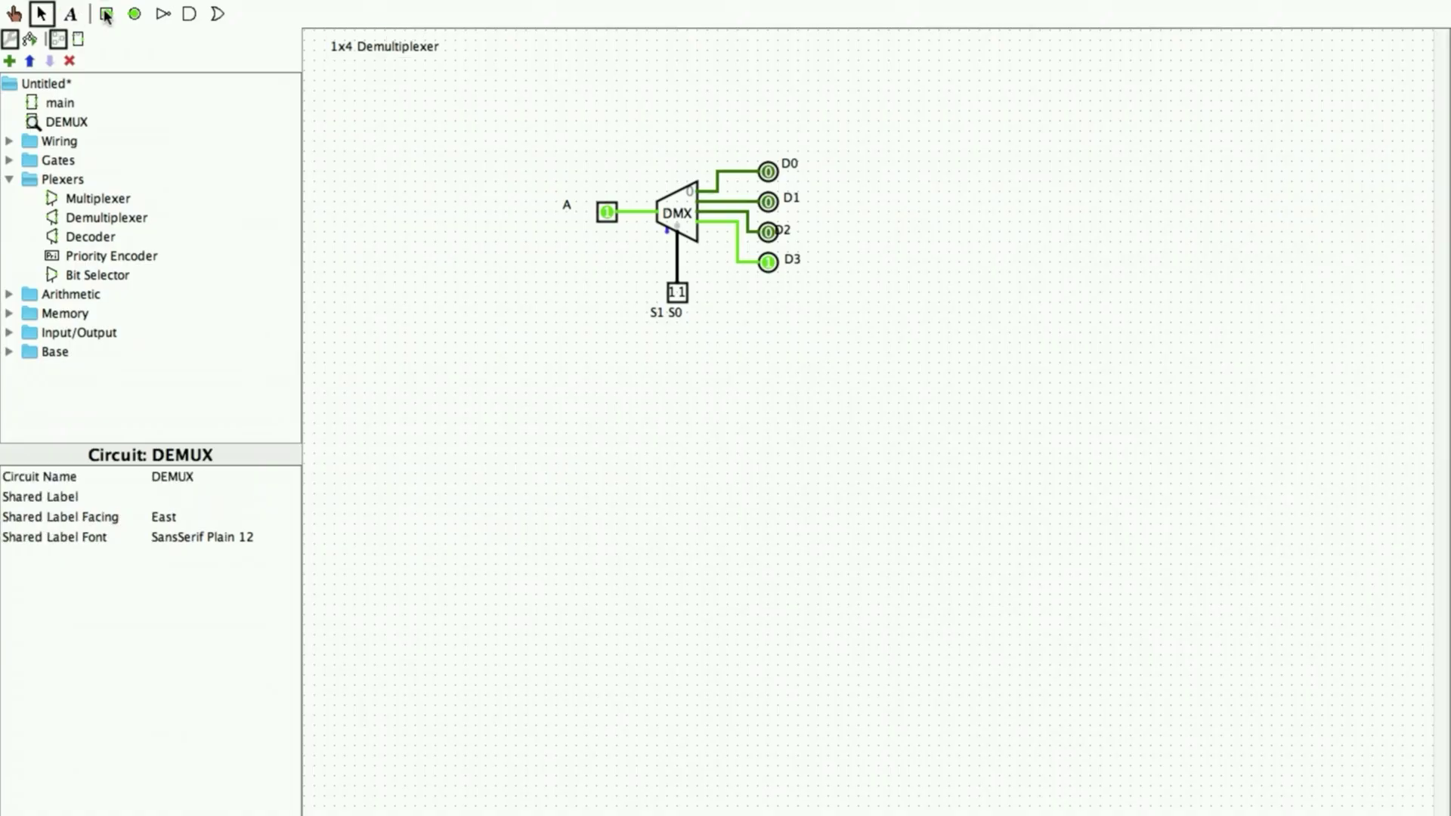
drag(498, 142, 946, 434)
drag(780, 231, 536, 141)
click(685, 227)
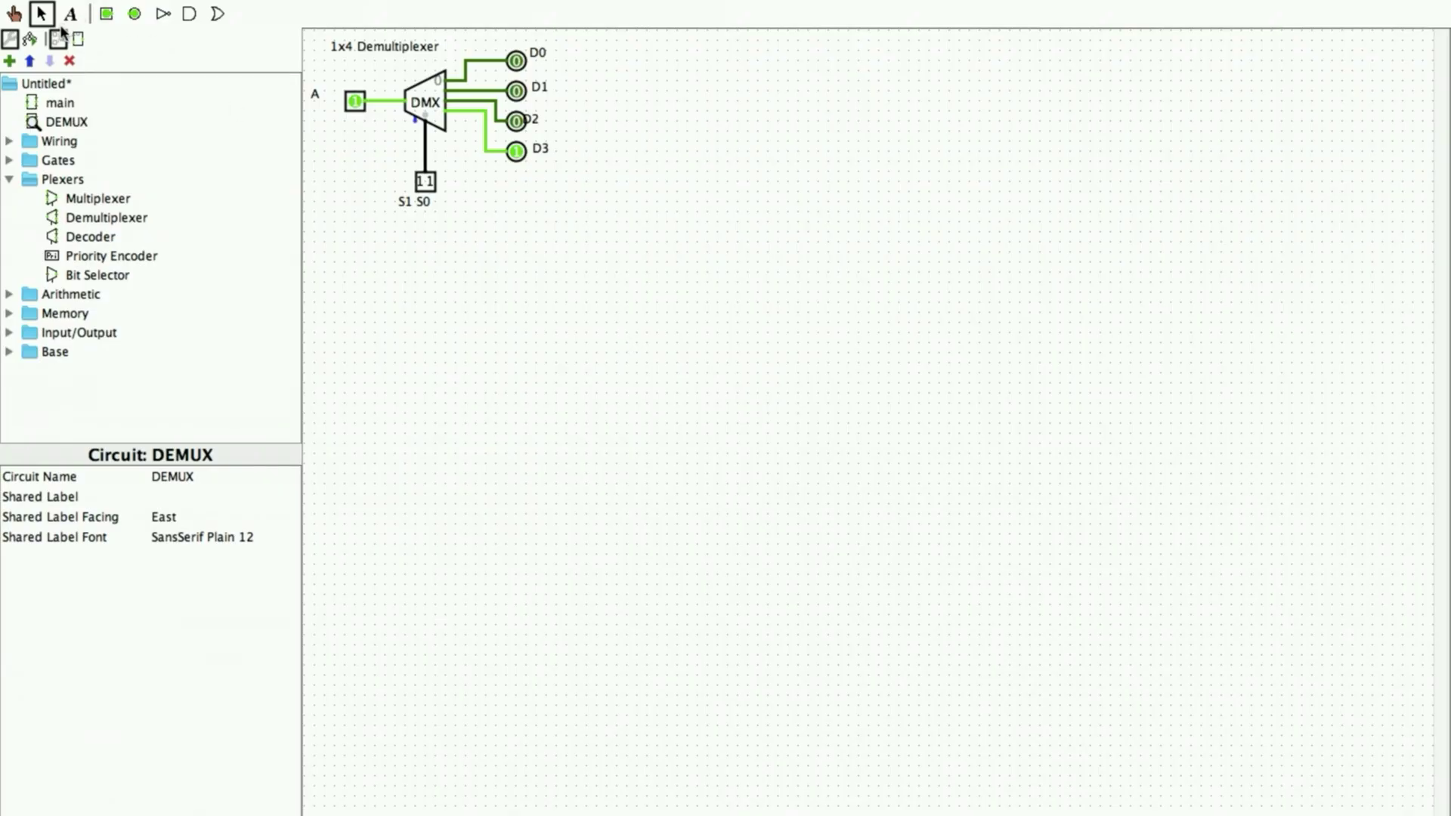
Place two NOT gates facing South side by side below the demultiplexer block.
click(9, 179)
click(163, 14)
click(566, 294)
key(Down)
click(636, 287)
Place an input pin facing South above each NOT gate for the select signals.
click(106, 13)
click(566, 223)
click(166, 476)
click(163, 457)
click(568, 223)
Draw long vertical wires down from both NOT gate outputs and from both select pins' true signals.
drag(565, 300, 567, 646)
drag(636, 300, 637, 646)
drag(637, 252, 606, 646)
mouse_move(567, 252)
mouse_down()
mouse_move(522, 260)
mouse_move(546, 646)
mouse_up()
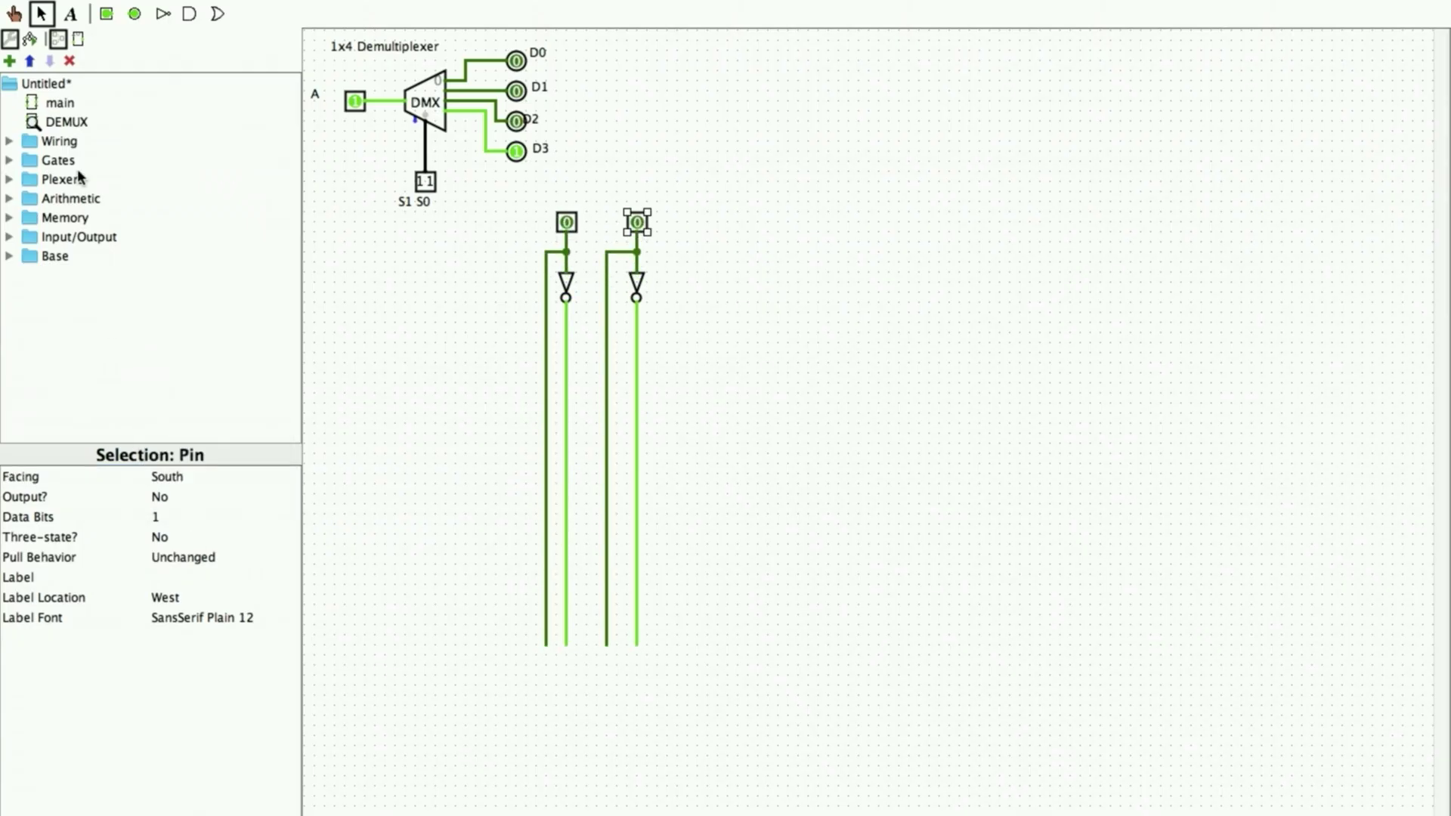
Place four AND gates in a column beside the vertical select lines.
click(189, 14)
click(784, 355)
click(784, 445)
click(784, 526)
click(783, 607)
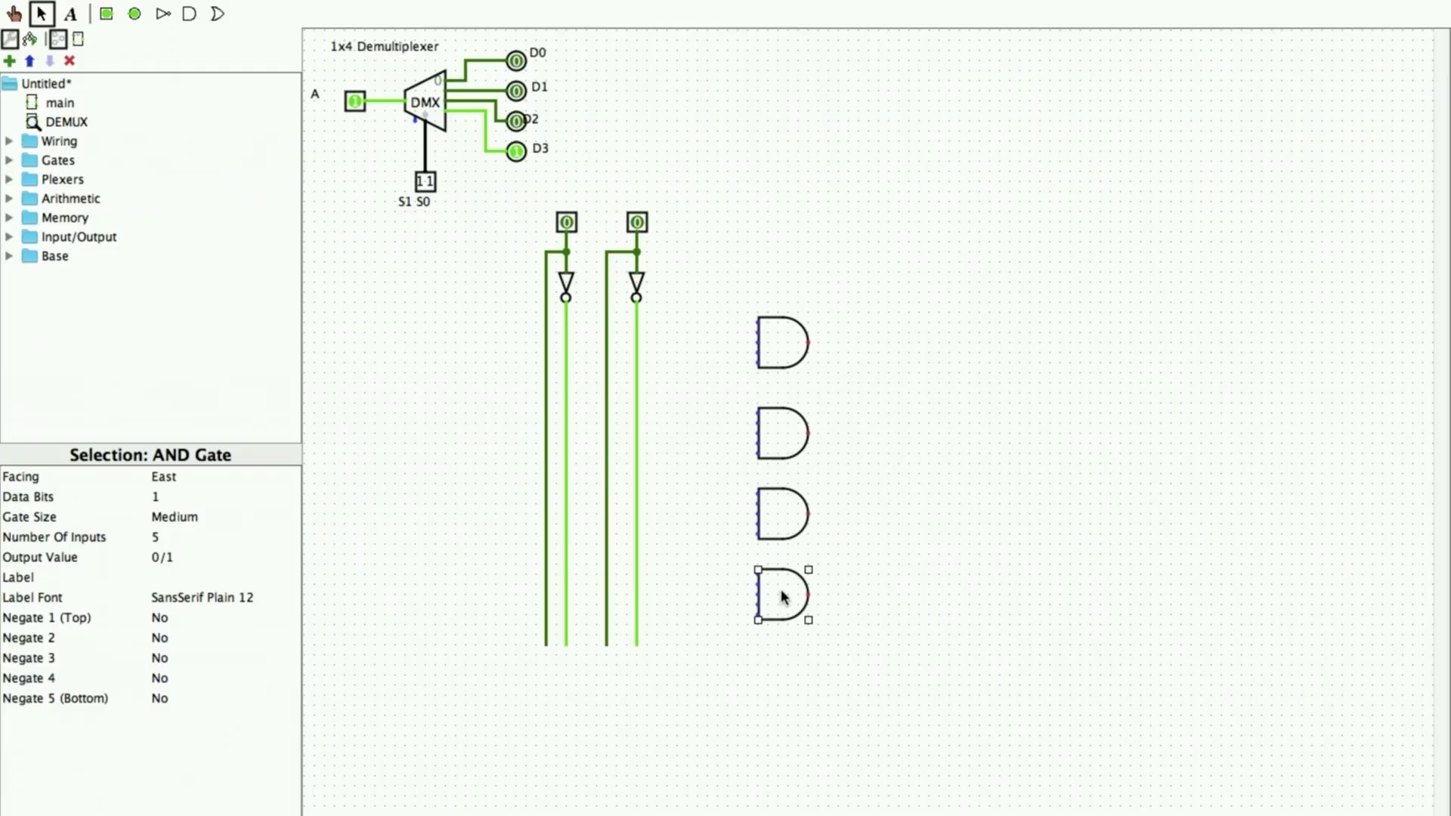
Add a data input pin on the far side of the select lines and wire it to all four AND gates.
click(107, 13)
click(466, 332)
drag(478, 332, 755, 332)
drag(727, 332, 755, 616)
drag(727, 533, 756, 533)
drag(727, 453, 755, 453)
Place an output pin beside each of the four AND gates and wire each gate's output to it.
click(134, 14)
click(858, 343)
click(860, 435)
click(860, 516)
click(862, 596)
drag(809, 343, 848, 343)
drag(808, 433, 848, 433)
drag(808, 515, 847, 514)
drag(808, 595, 857, 595)
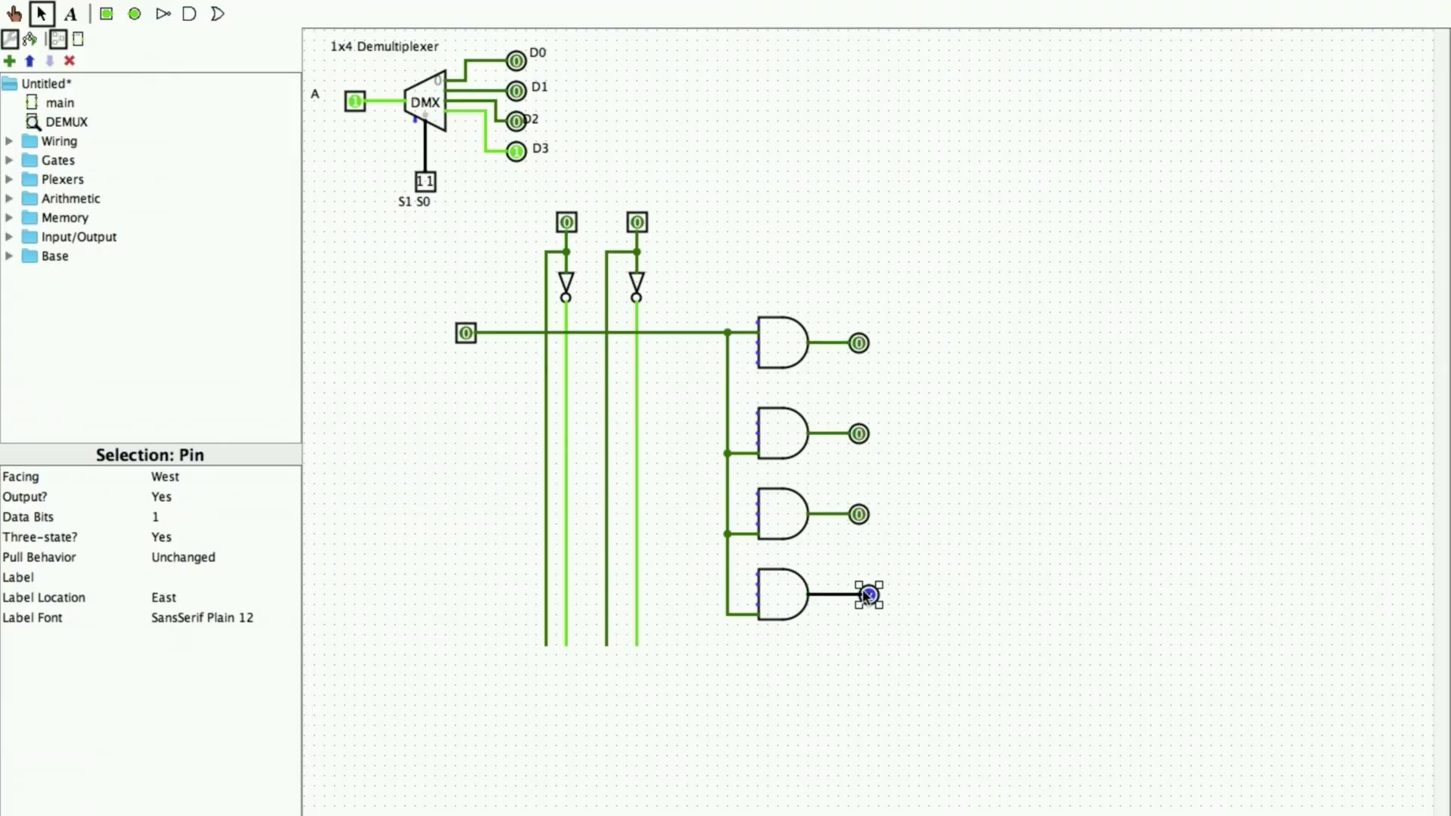
Wire the two select lines, true or inverted, to the AND gates for combinations 00, 01, 10 and 11 from top to bottom.
drag(566, 343, 756, 343)
drag(637, 352, 755, 353)
drag(756, 414, 605, 433)
drag(755, 494, 637, 514)
drag(755, 574, 606, 595)
Test the gate-level demultiplexer by setting the data input and both select pins to 1.
key(ctrl+1)
click(466, 333)
click(636, 224)
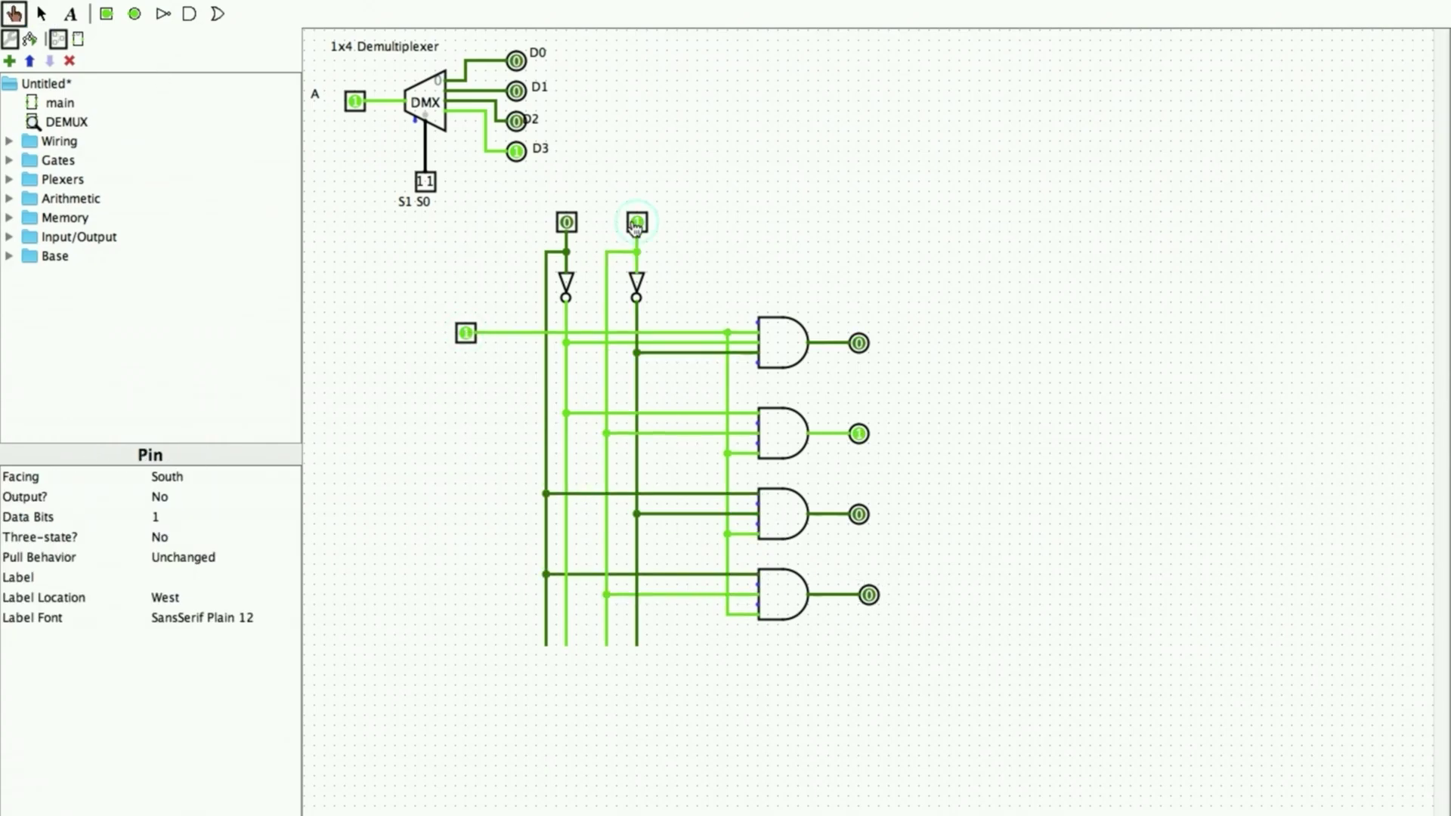
click(566, 223)
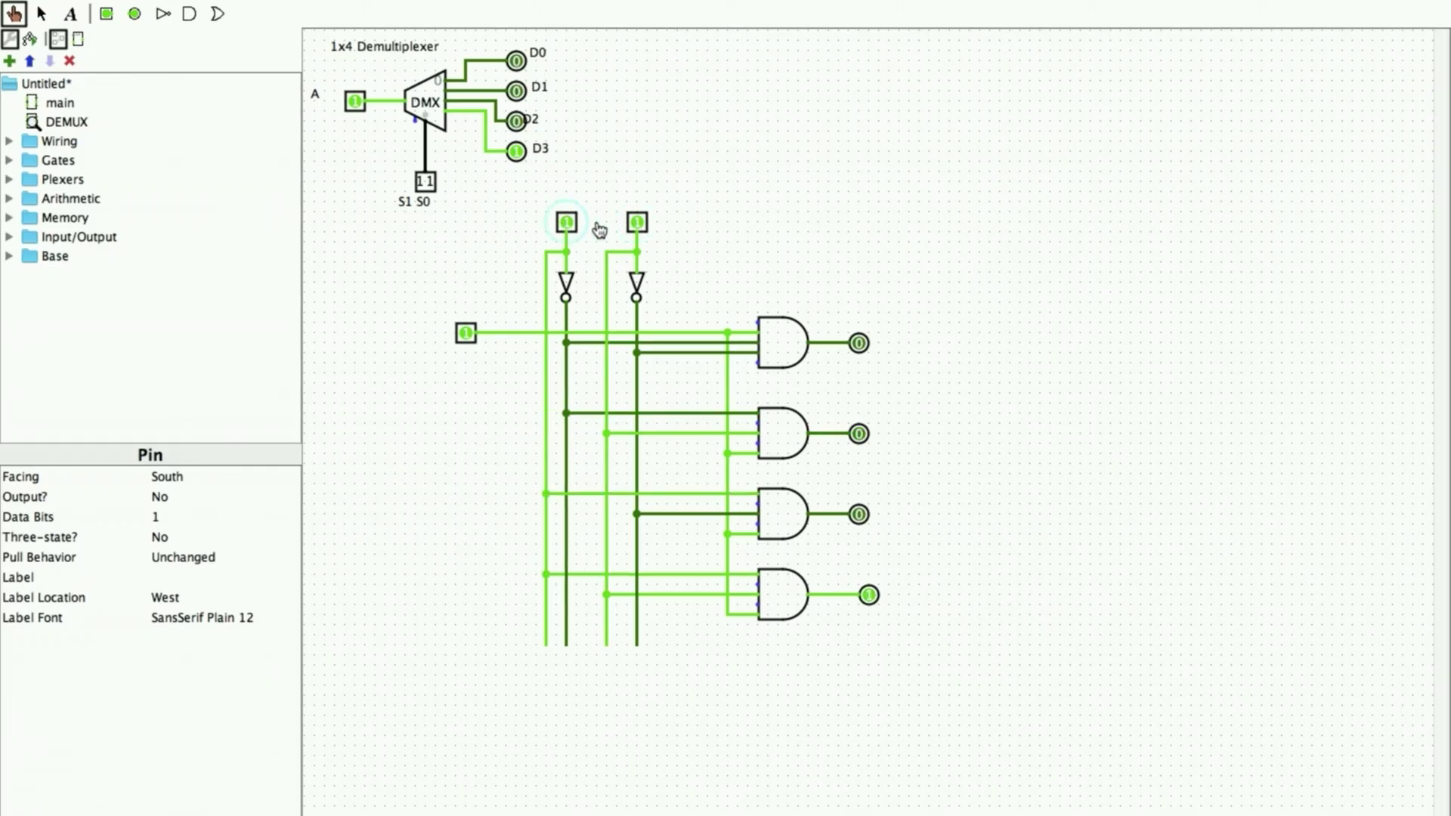
Toggle the second select pin of the gate-level demultiplexer to 0 and back to 1.
click(641, 228)
click(641, 228)
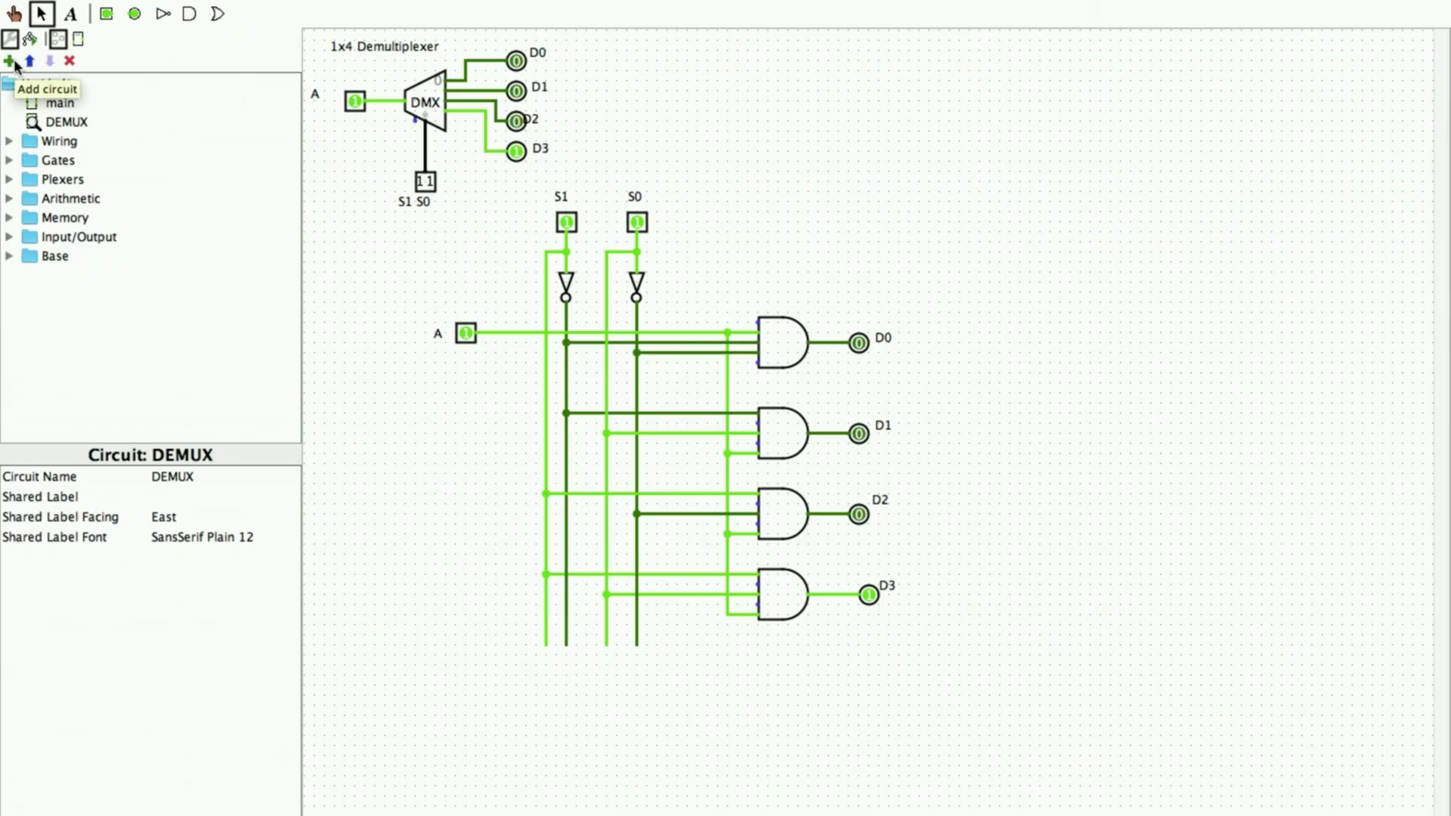
Add a new circuit named Combination to the project.
click(9, 61)
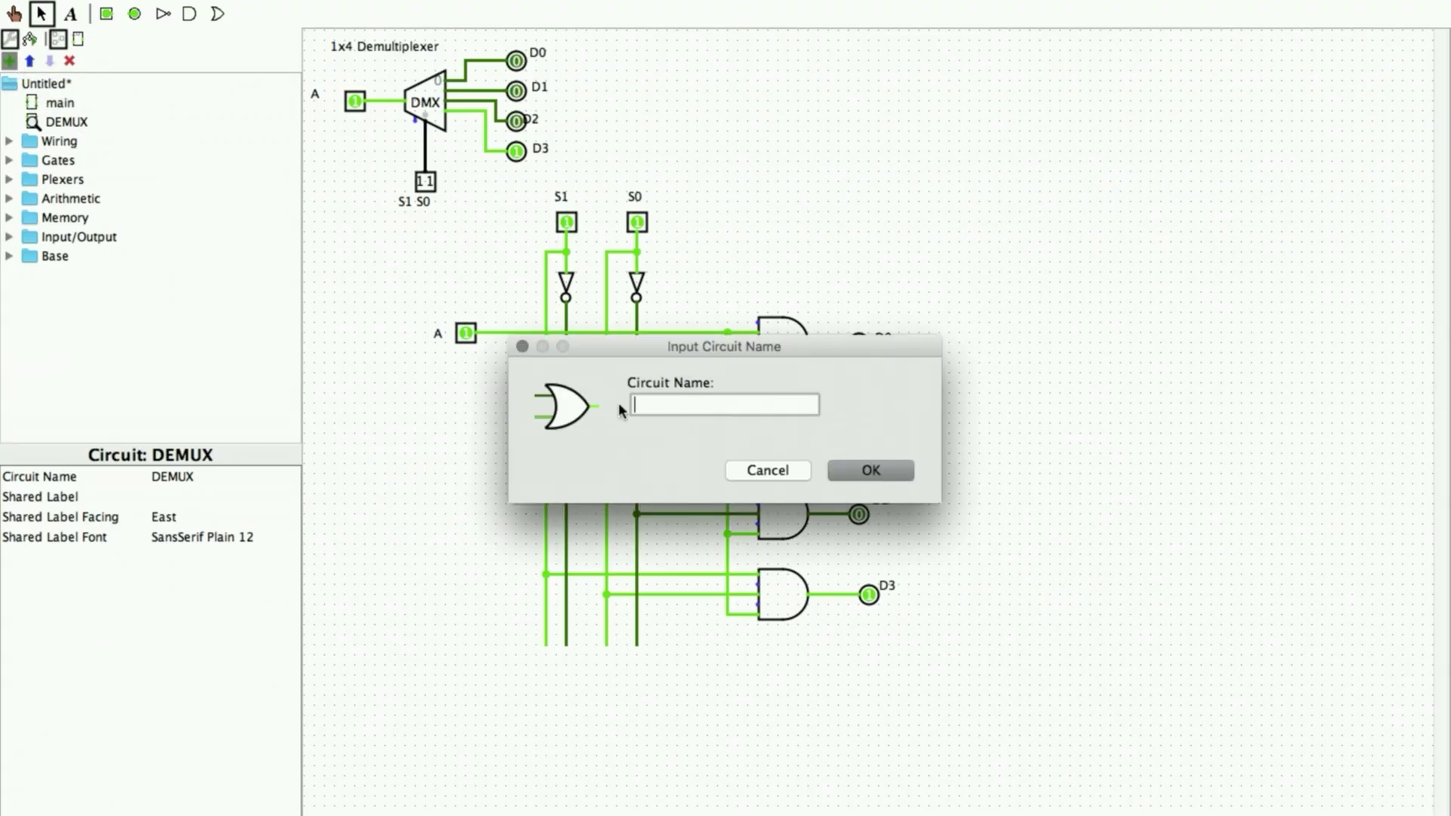
text(Combinai)
key(BackSpace)
text(tion)
click(856, 473)
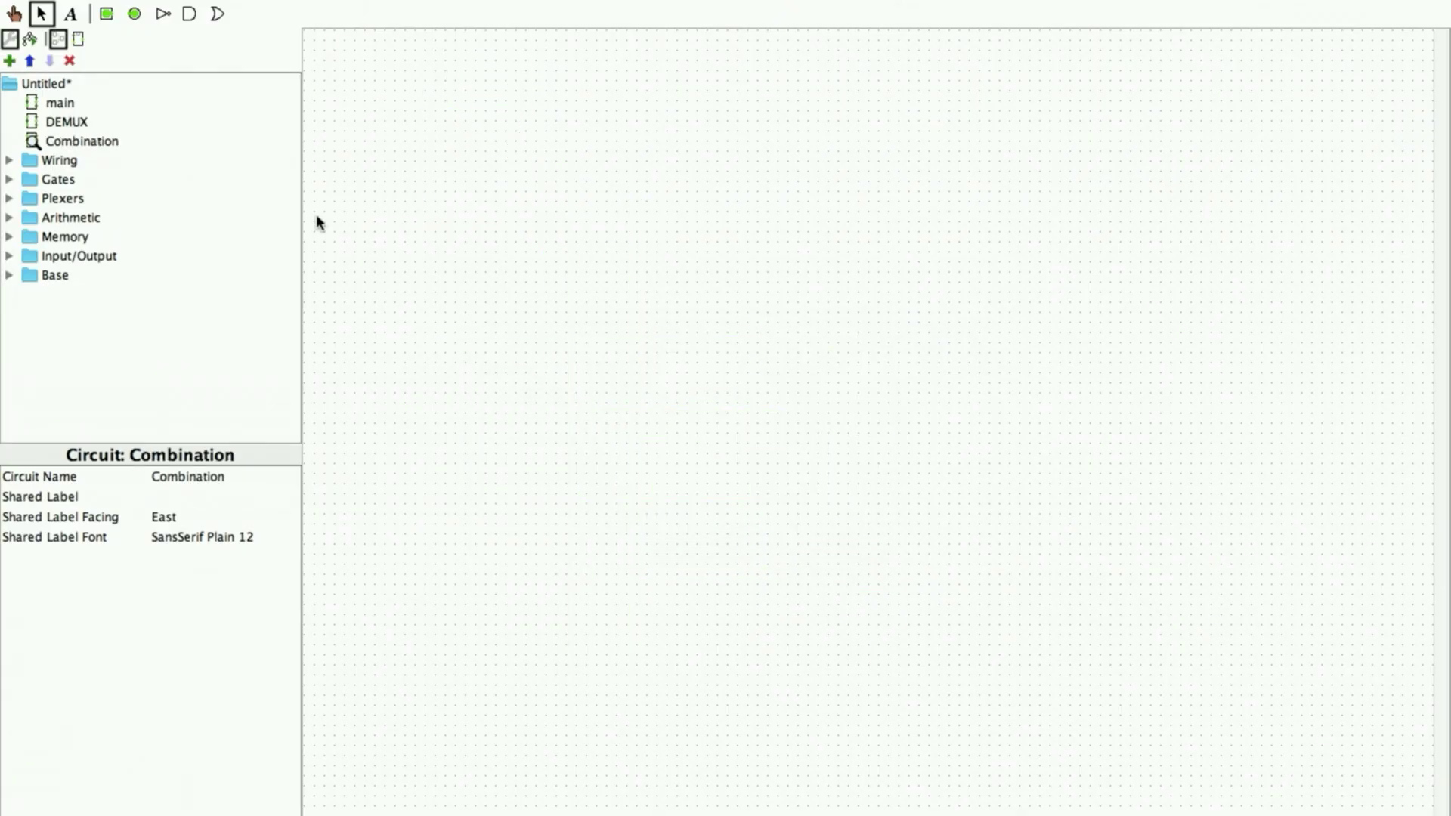
Copy the ready-made multiplexer block with its pins and D0 to D3 labels from the main circuit into the Combination circuit.
double_click(55, 104)
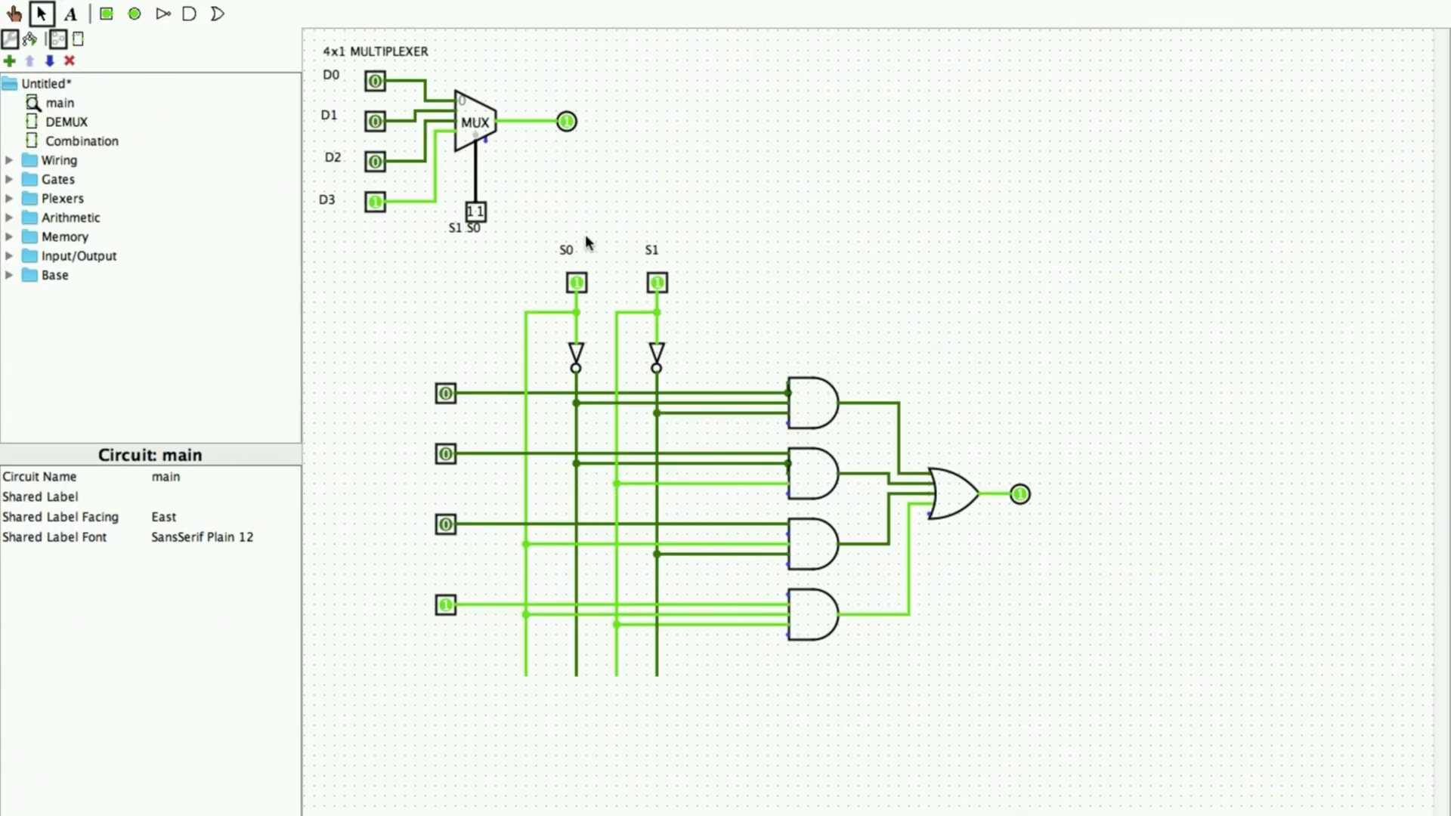
drag(622, 232, 296, 44)
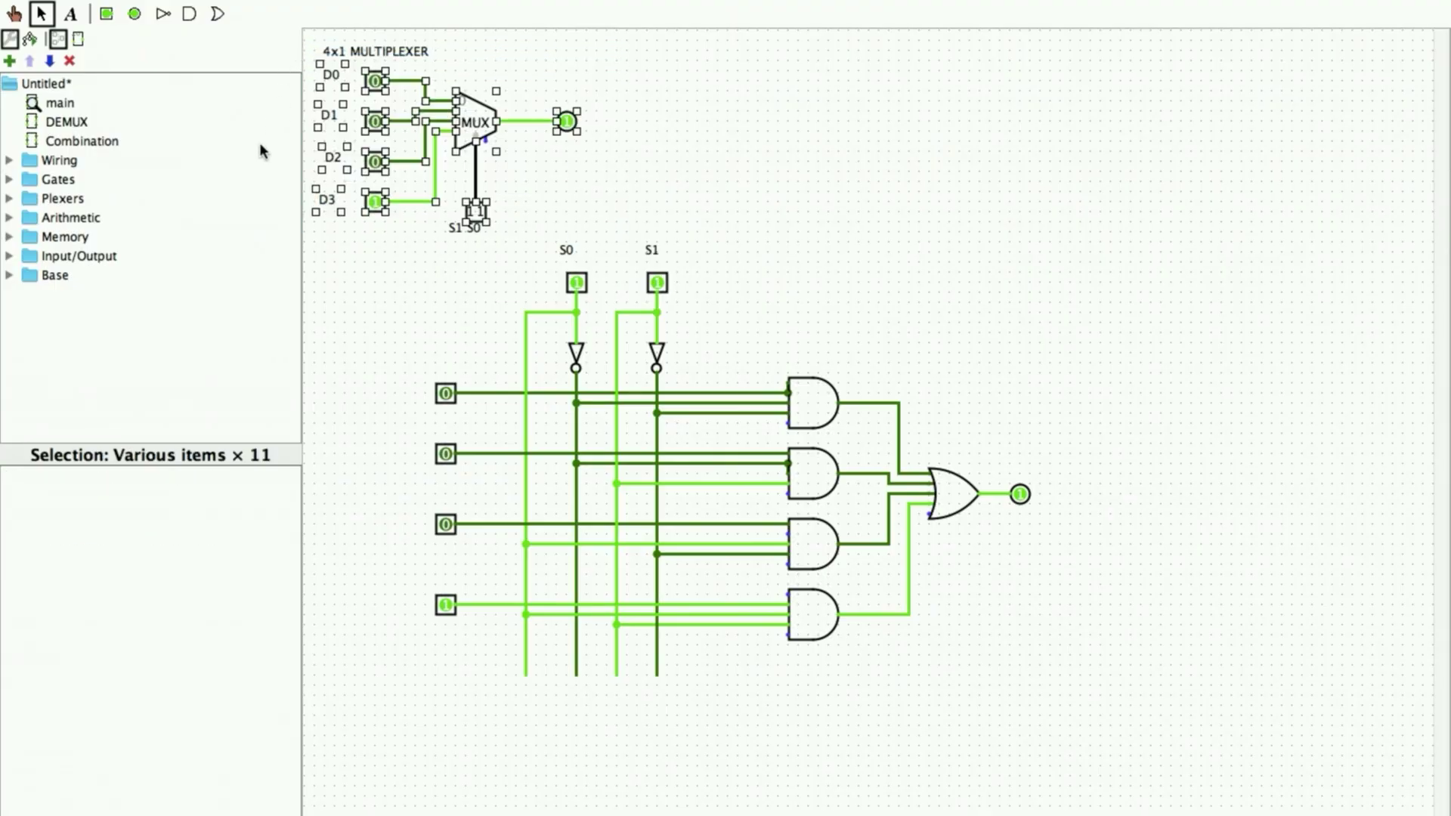
click(70, 144)
double_click(83, 144)
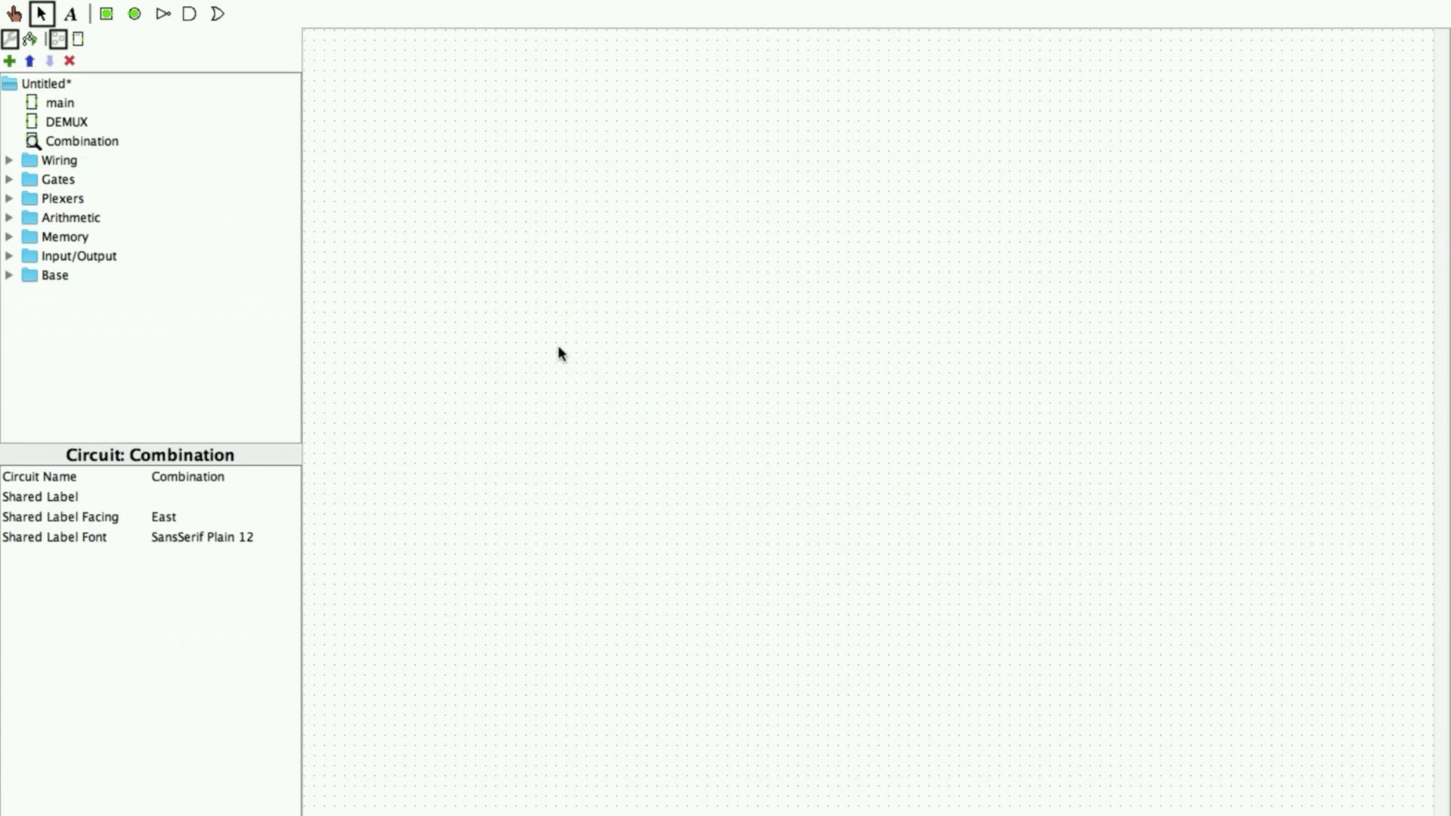
key(ctrl+v)
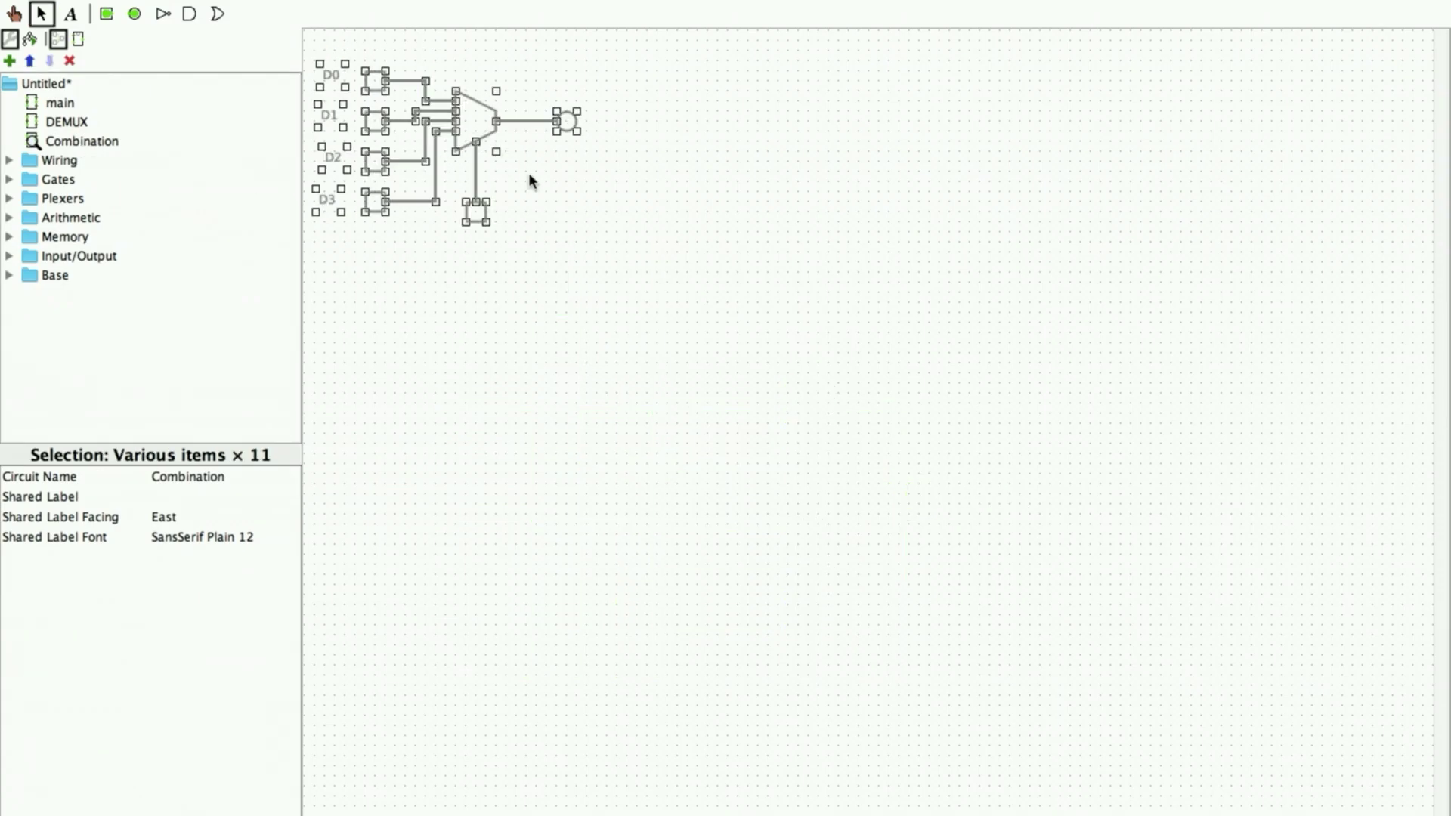
drag(459, 125, 570, 206)
click(698, 350)
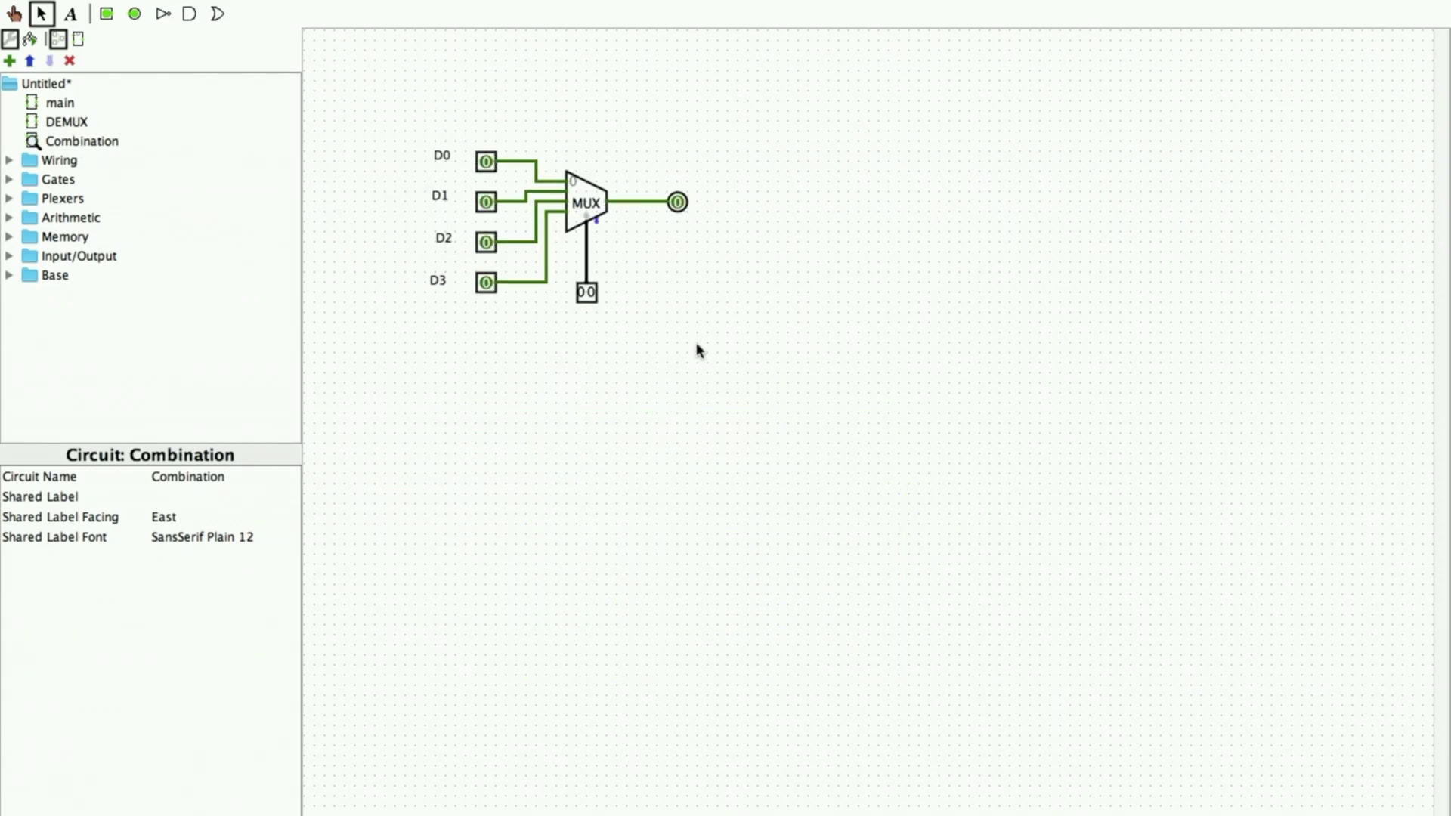
Copy the ready-made demultiplexer block with its pins and labels from the DEMUX circuit and place it beside the multiplexer in Combination.
double_click(71, 122)
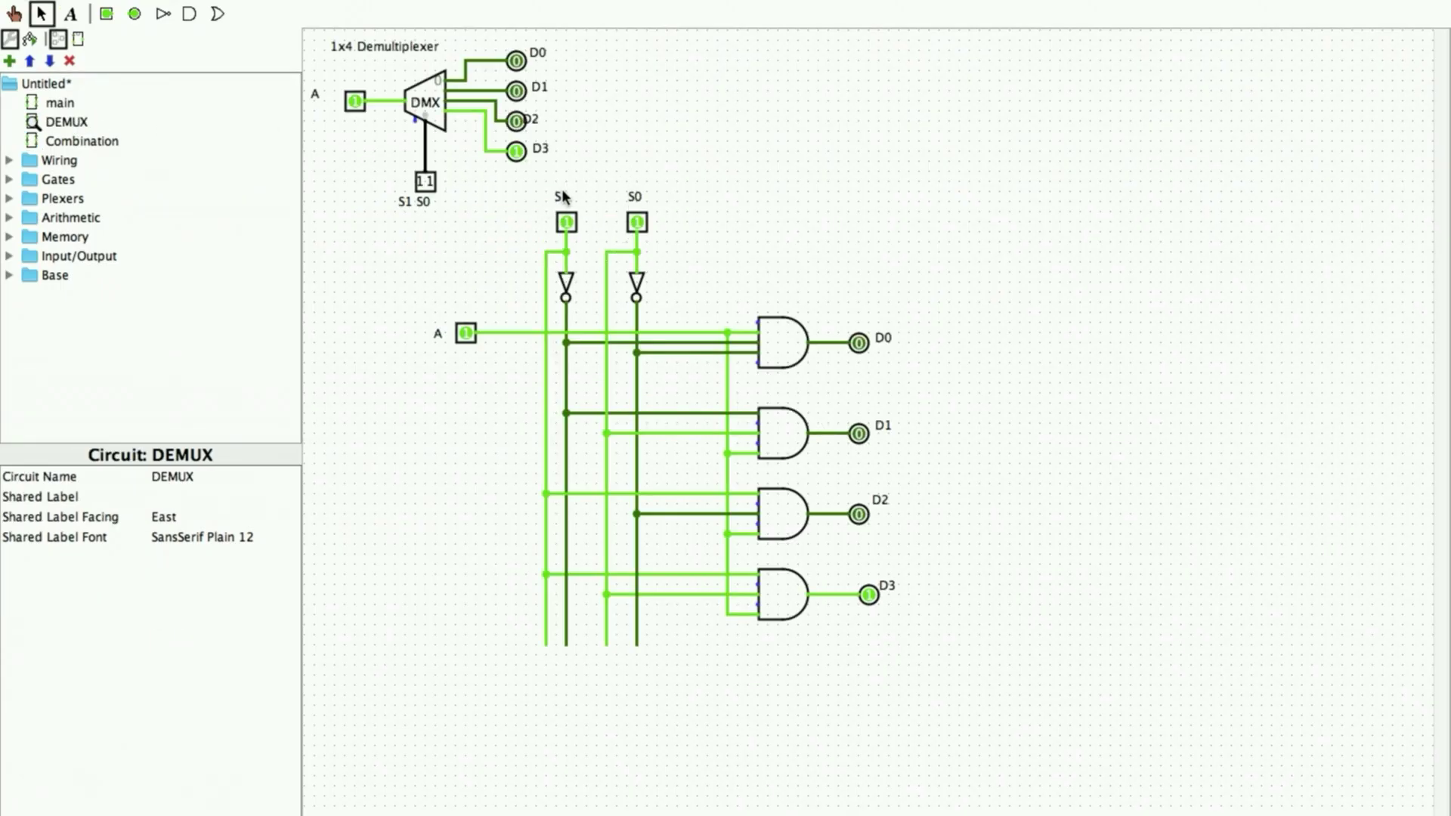
drag(305, 35, 560, 221)
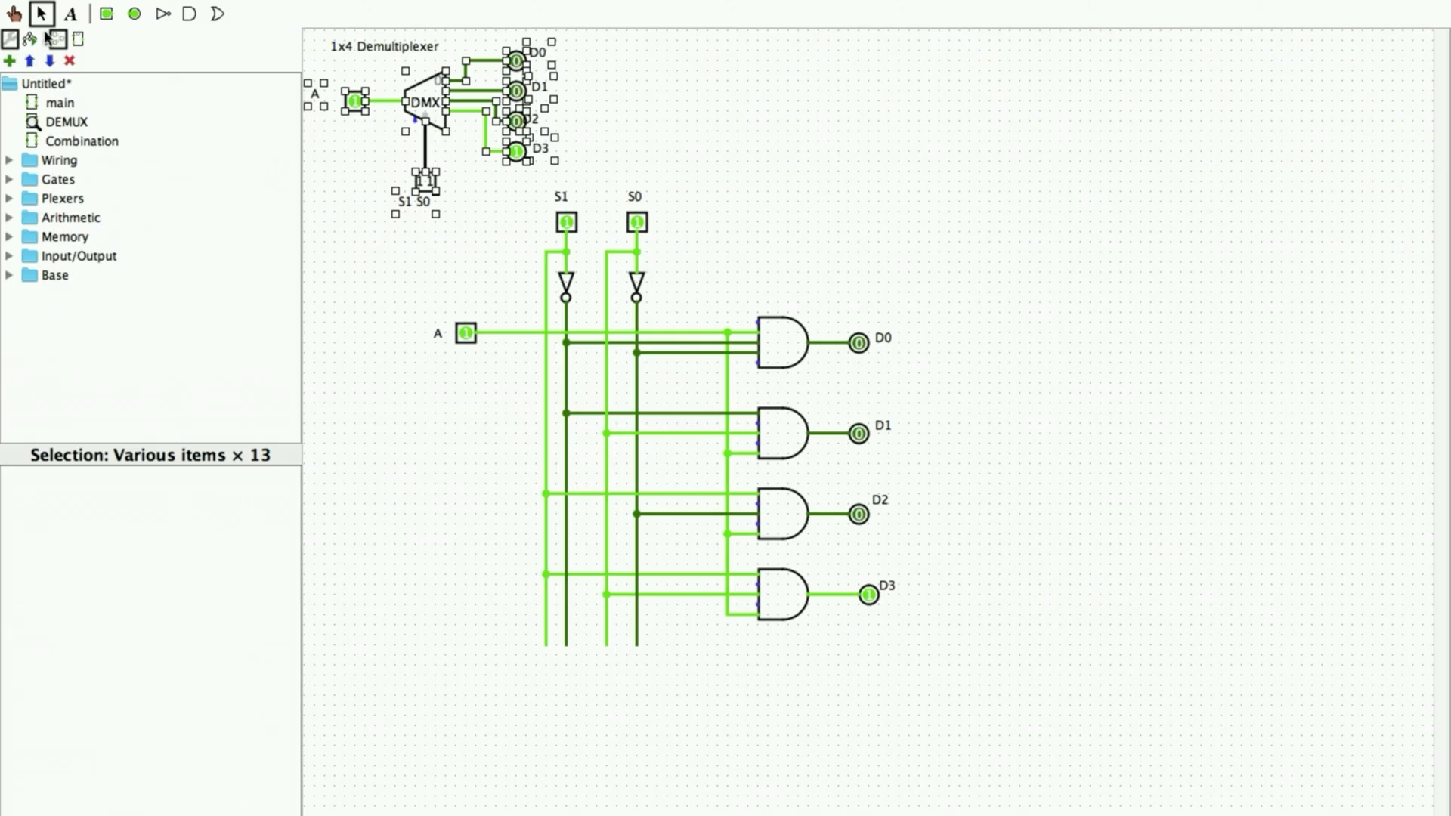
double_click(74, 140)
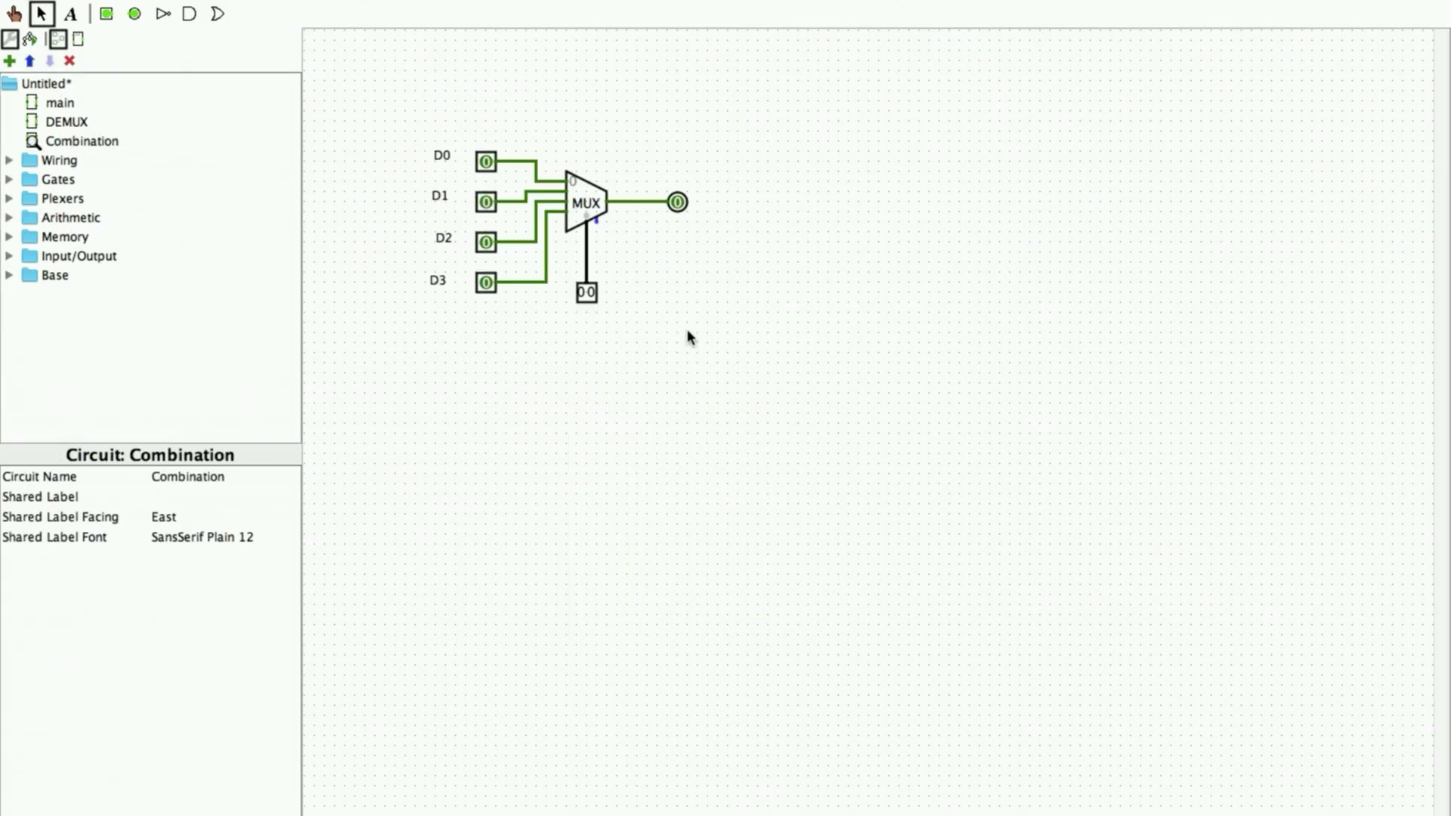
key(ctrl+v)
drag(446, 102, 831, 202)
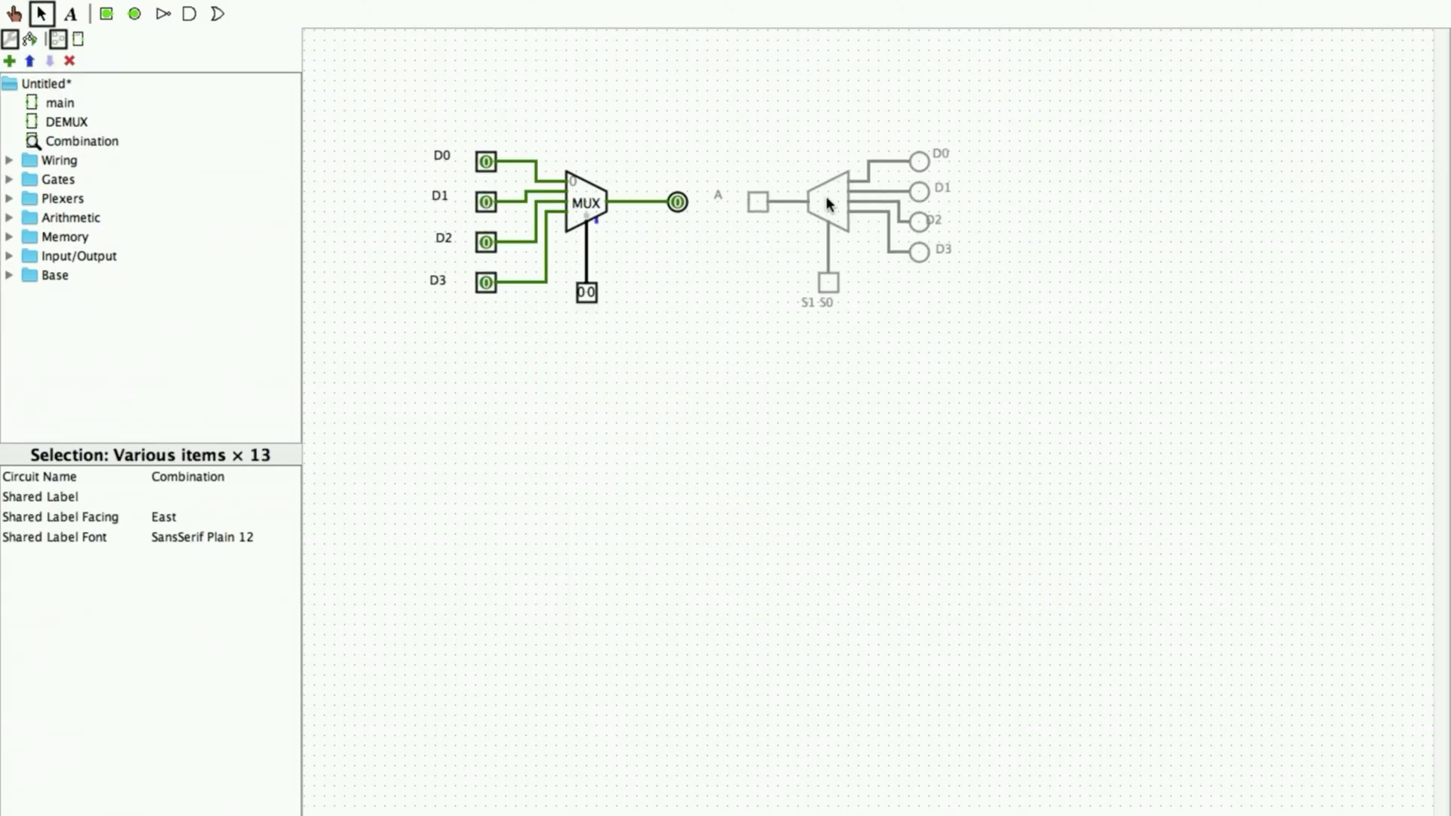
click(736, 286)
Delete the multiplexer's output pin and the demultiplexer's data input pin together with its A label.
click(679, 202)
key(Delete)
click(758, 202)
key(Delete)
click(719, 195)
key(Delete)
Move the demultiplexer with its remaining pins and labels so its input wire joins the multiplexer's output wire.
drag(1191, 453, 722, 92)
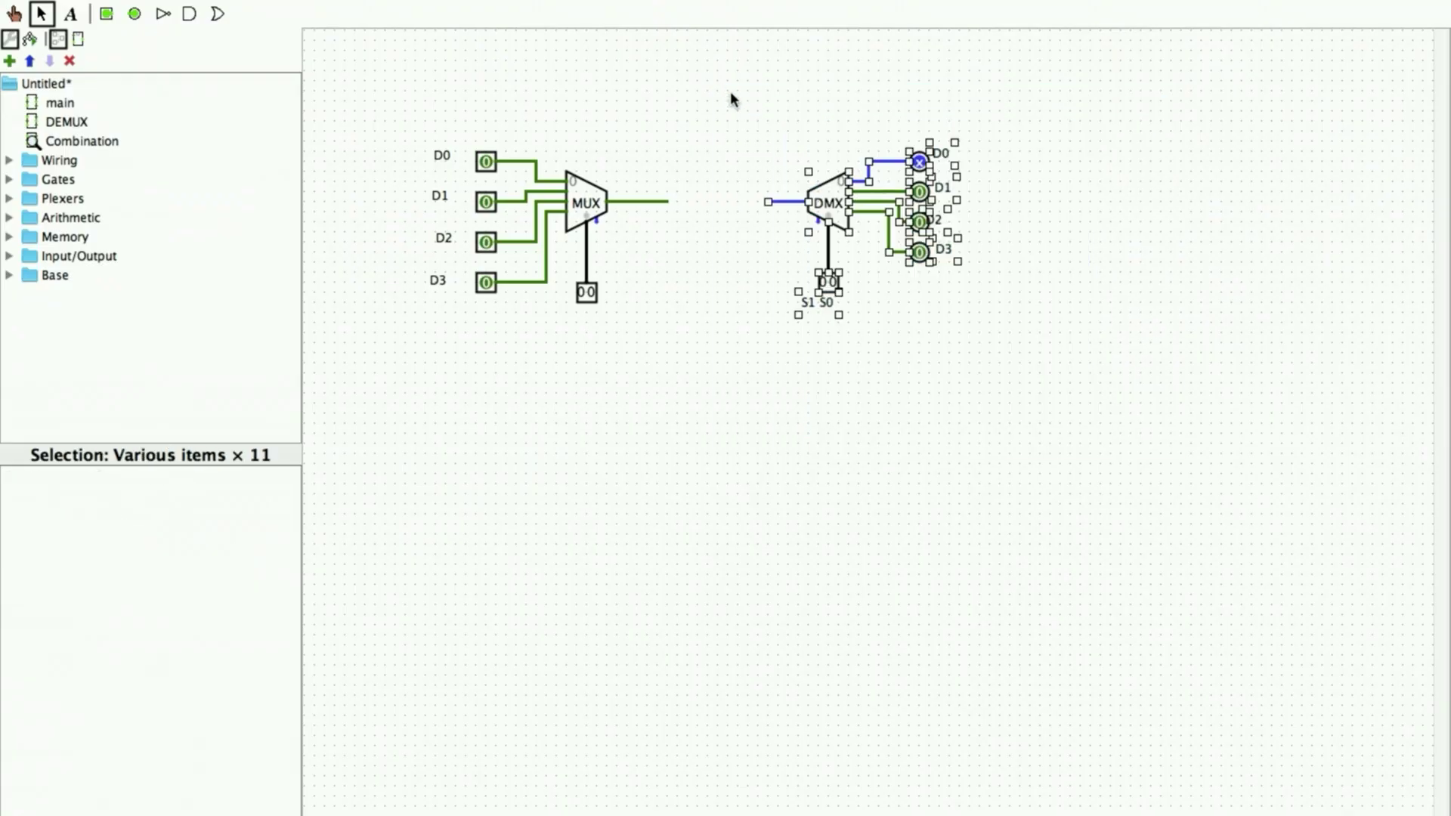
drag(831, 202, 719, 210)
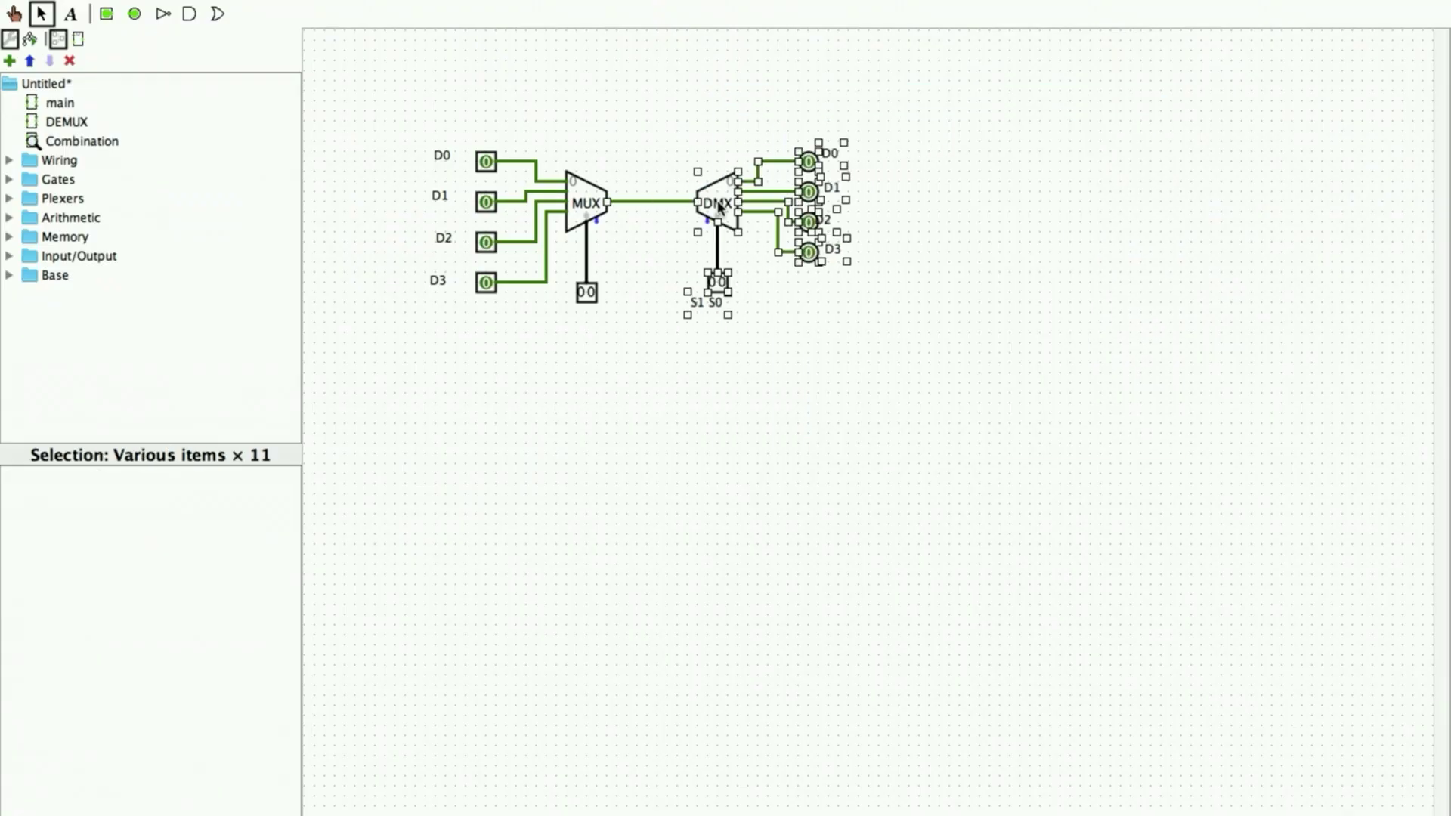
click(972, 312)
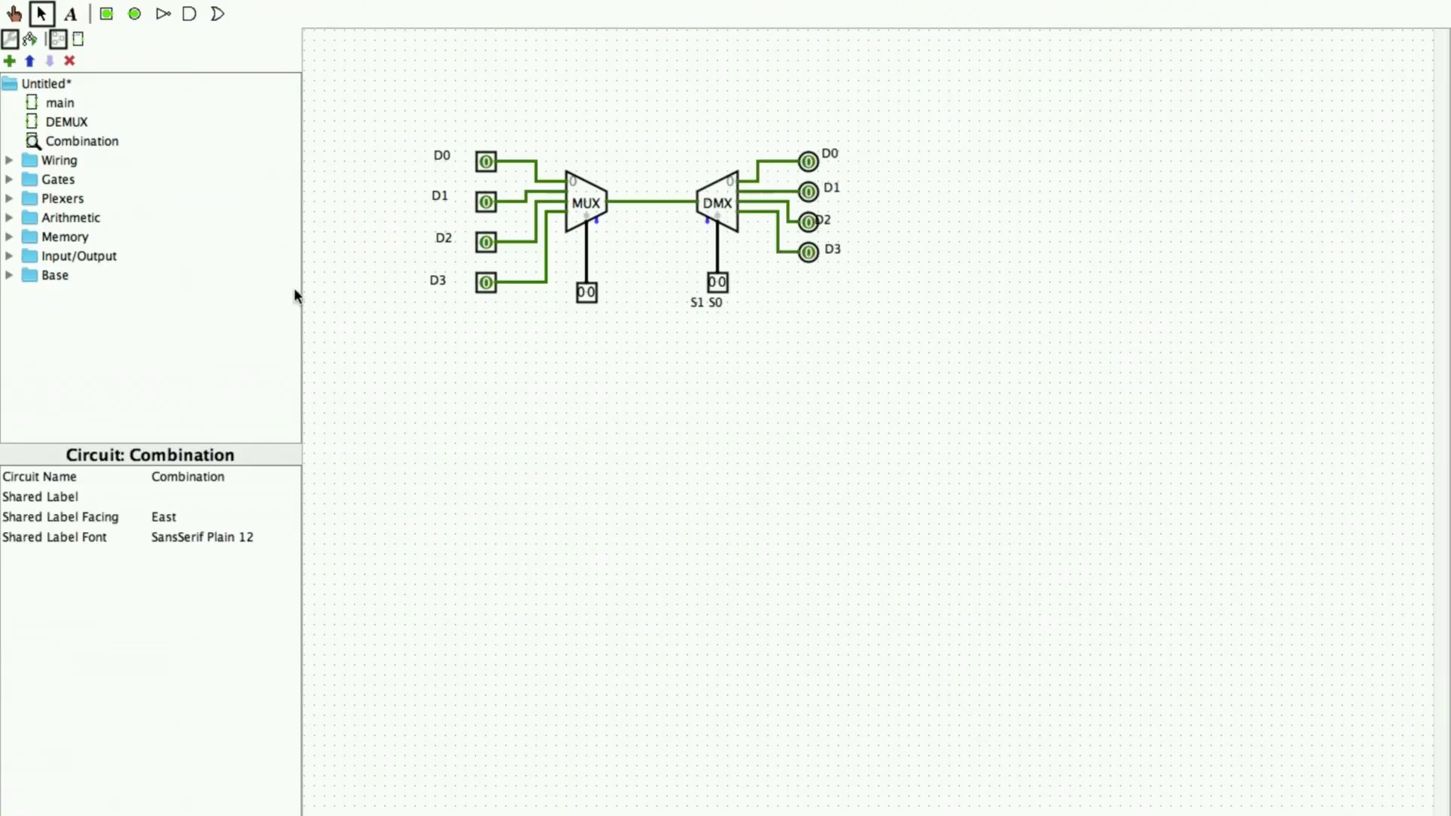
Place an LED facing South above the wire between the two blocks and connect it to that wire.
click(10, 256)
click(74, 334)
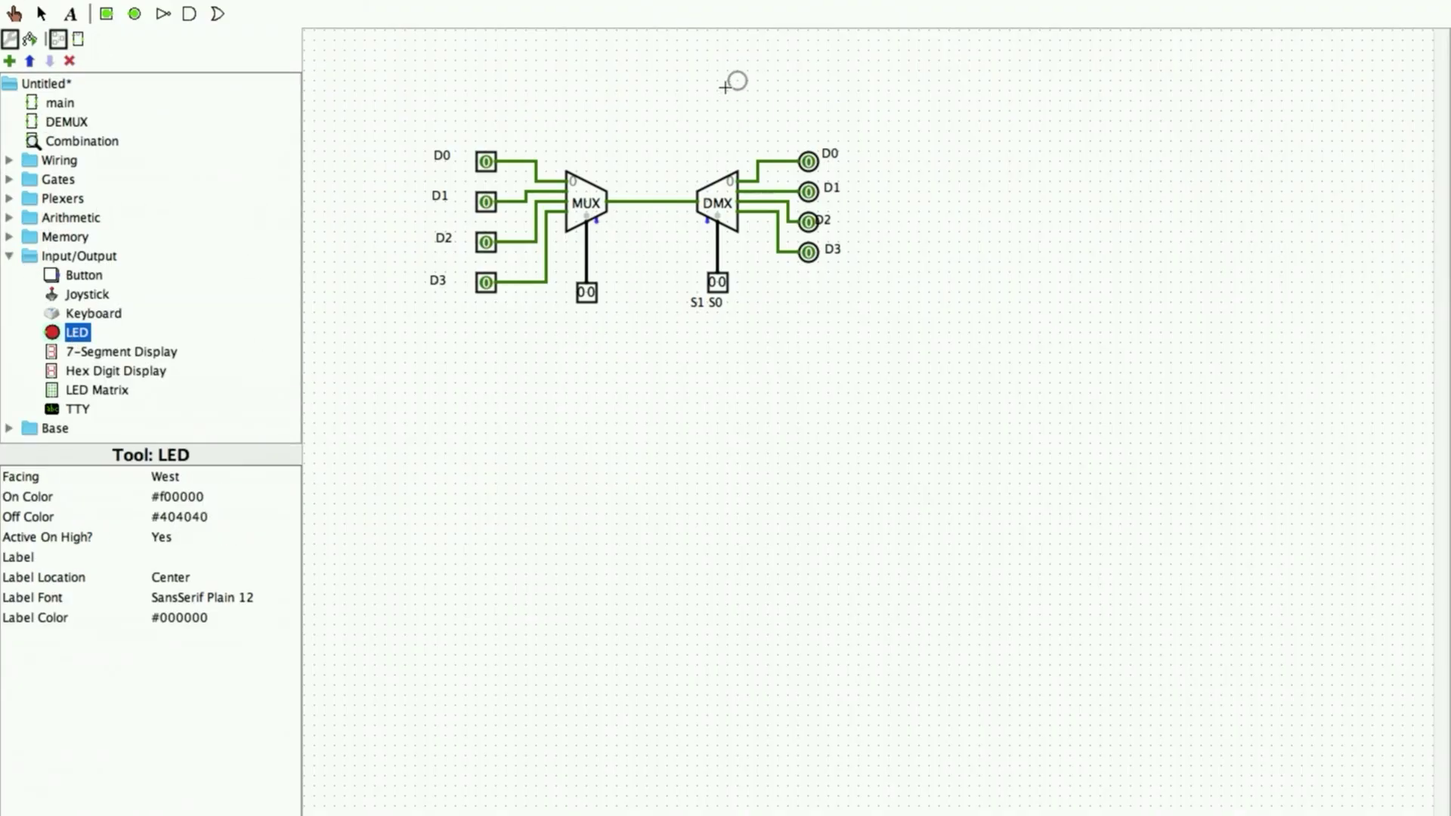
click(647, 140)
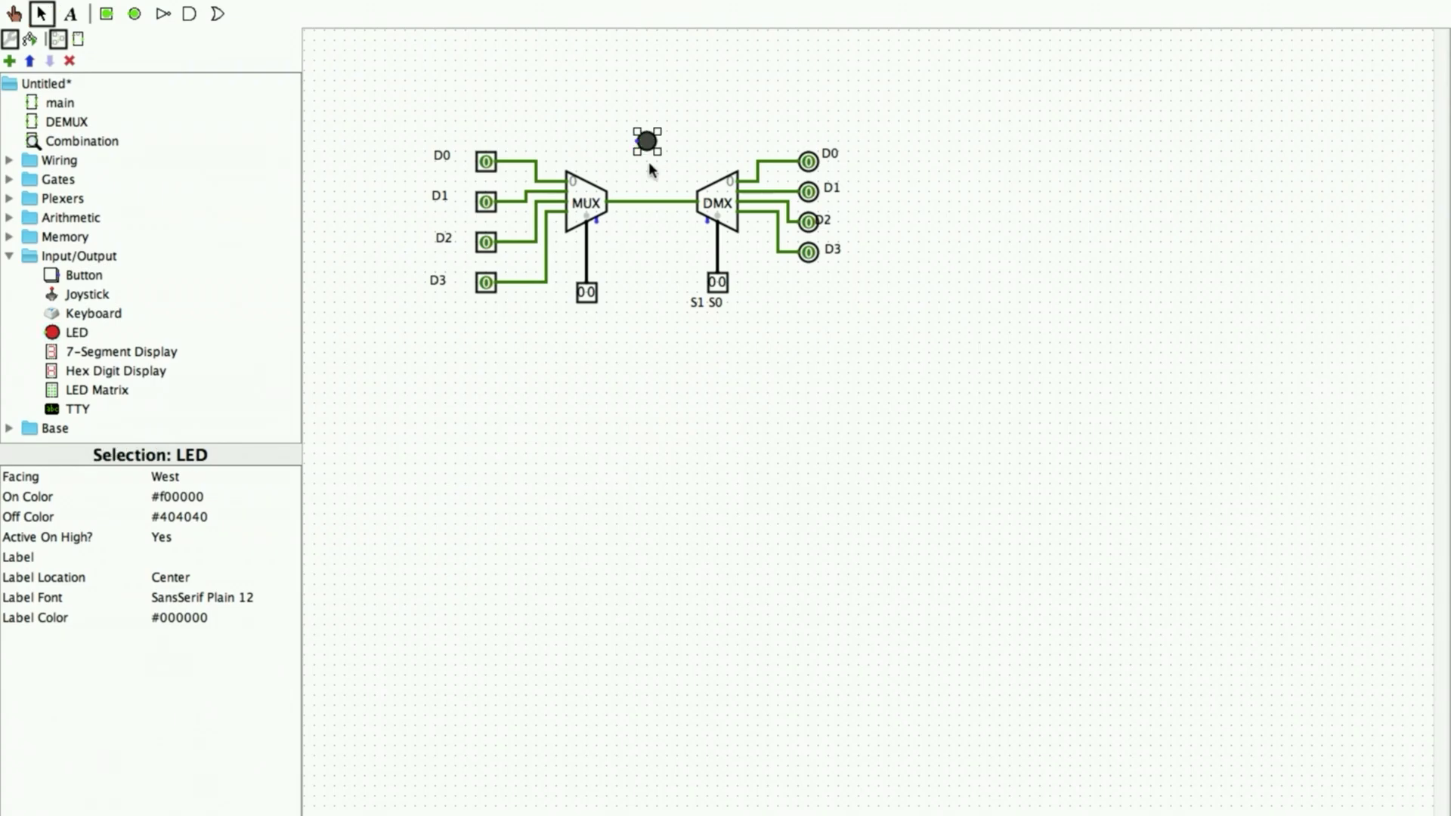
click(168, 476)
click(185, 439)
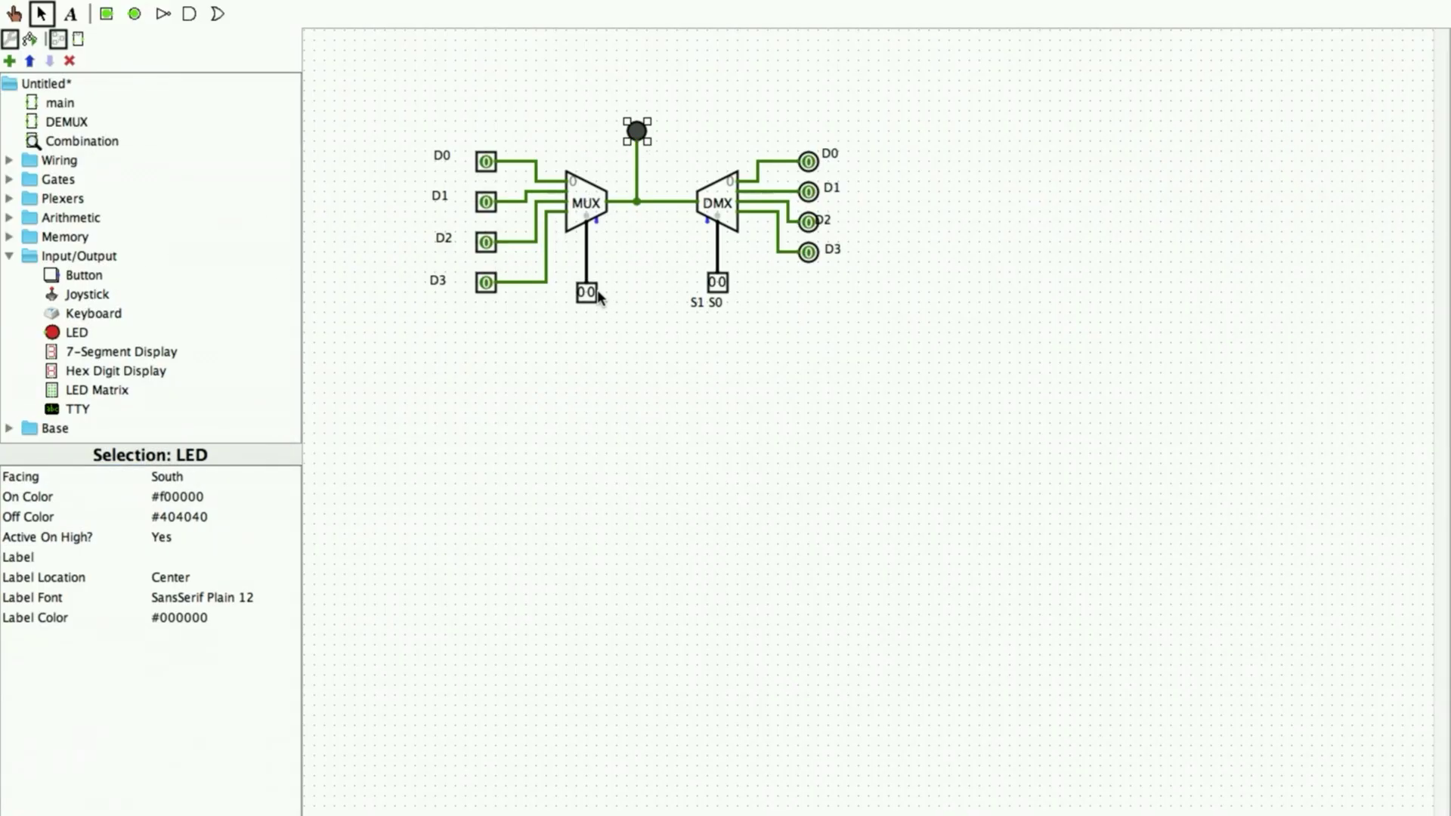
Duplicate the S1 S0 label and place the copy beneath the multiplexer's select pin.
click(692, 308)
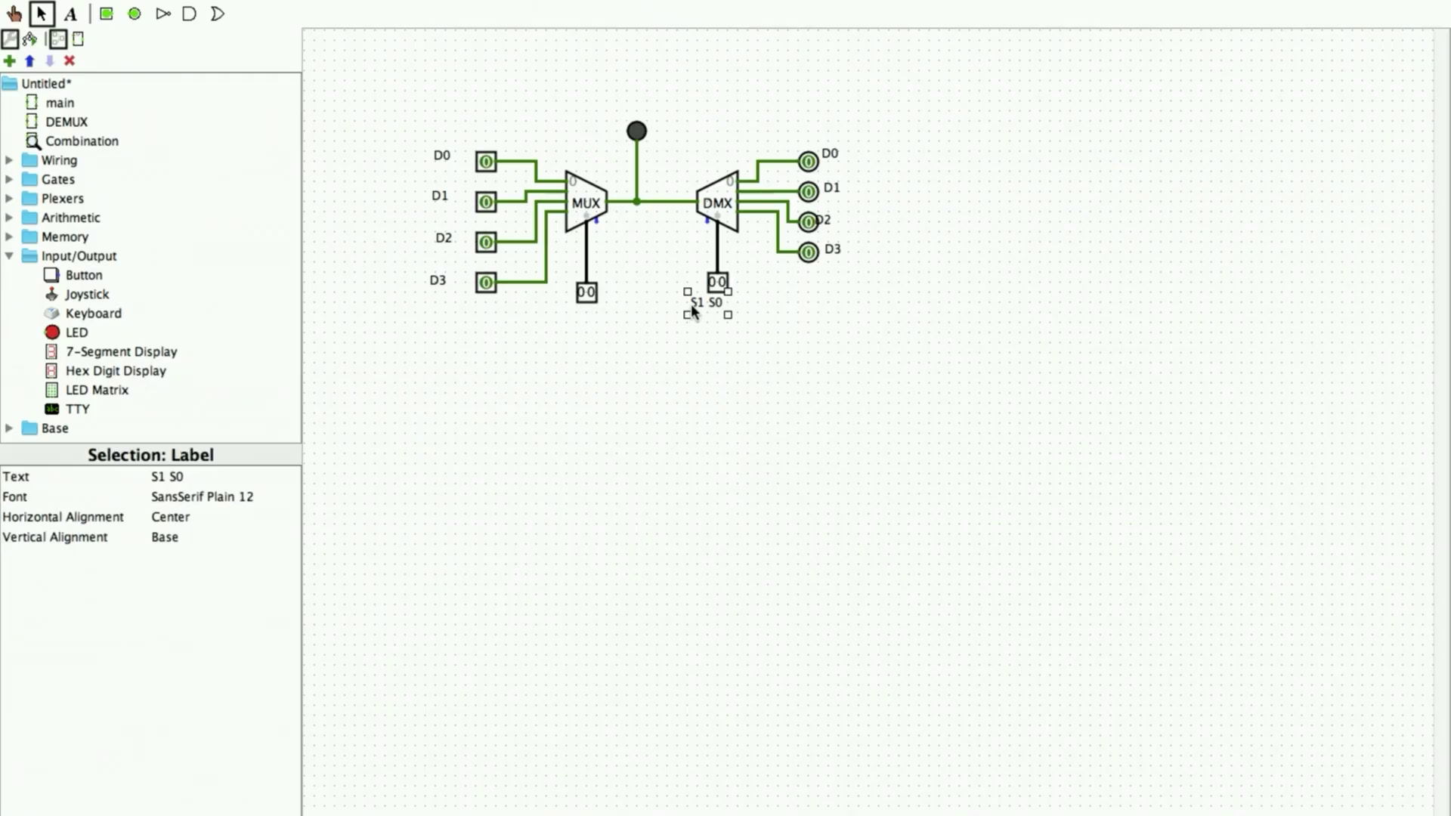
drag(692, 306, 727, 313)
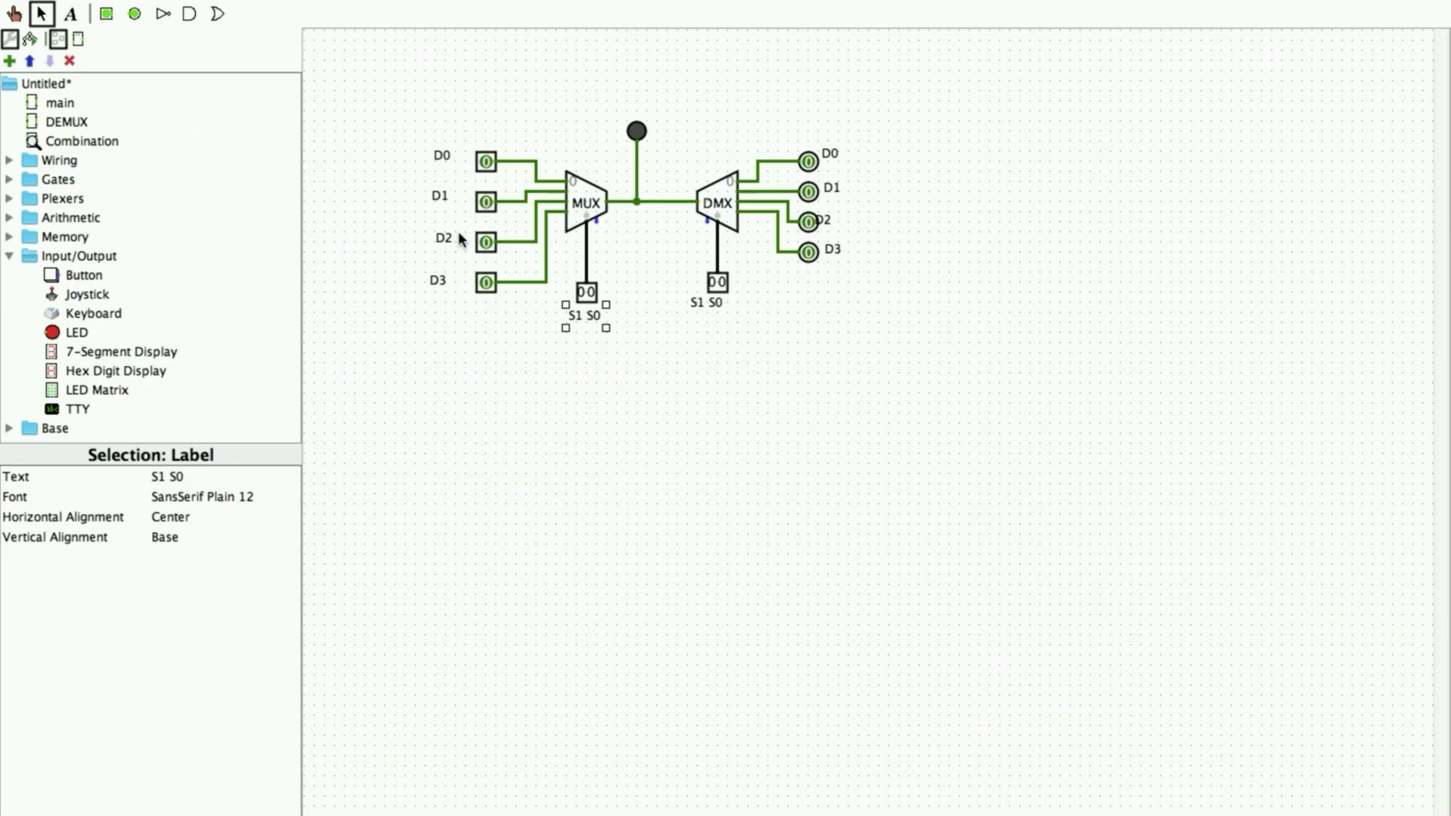
Test the linked blocks with D0 at 1 for select 00, and with only D1 at 1 for select 01 on both.
click(14, 13)
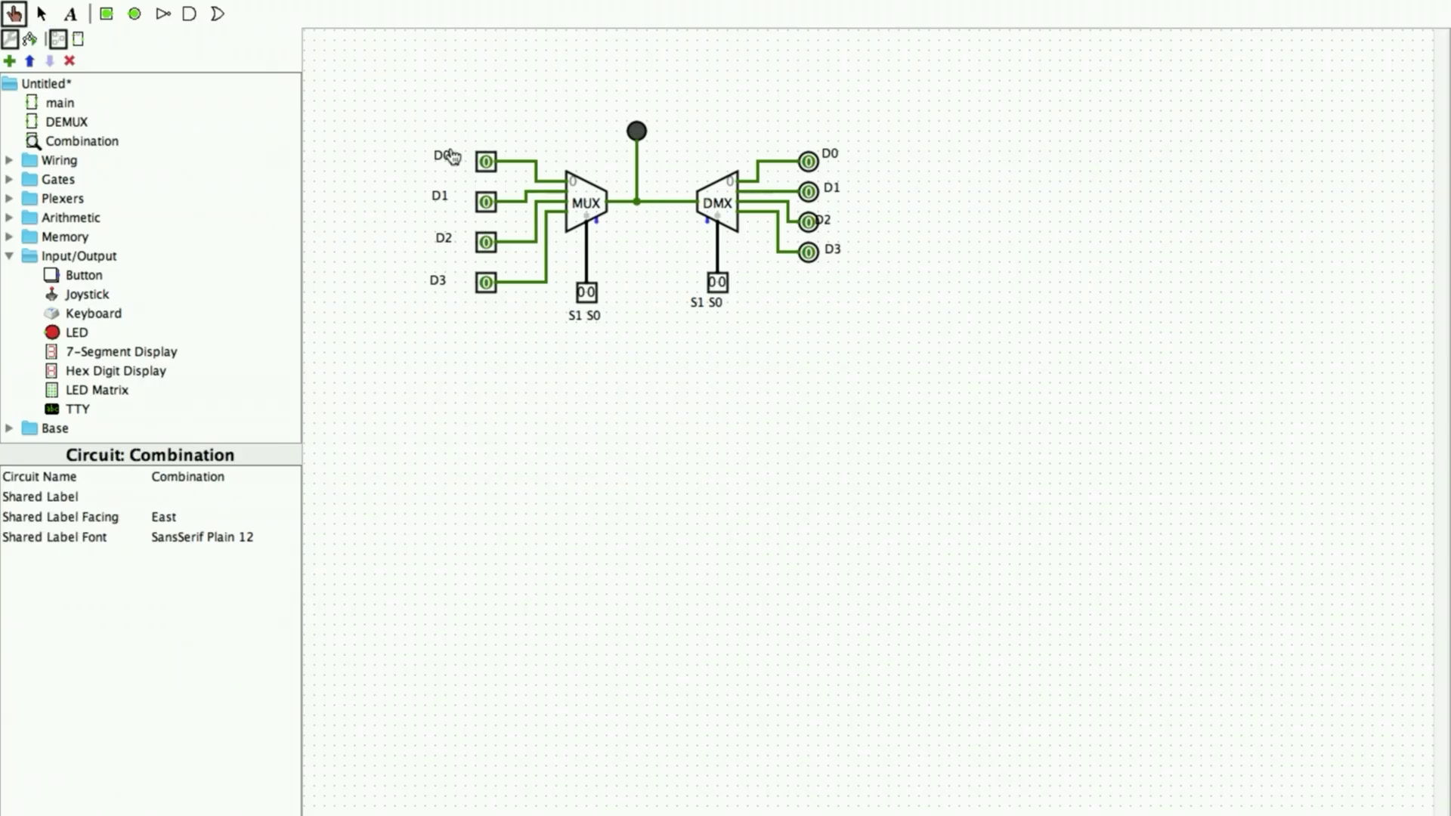
click(488, 163)
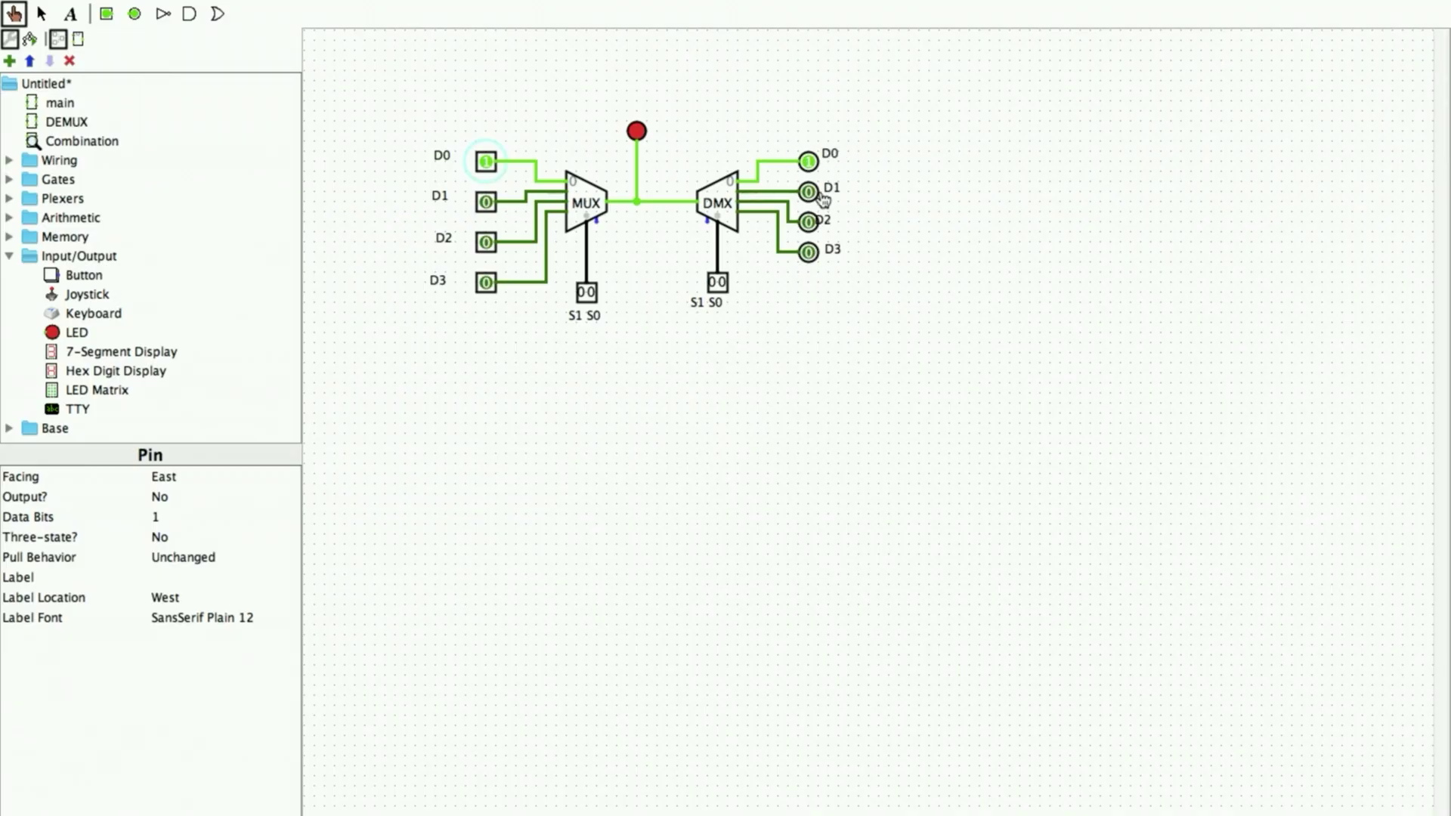
click(593, 304)
click(486, 161)
click(723, 284)
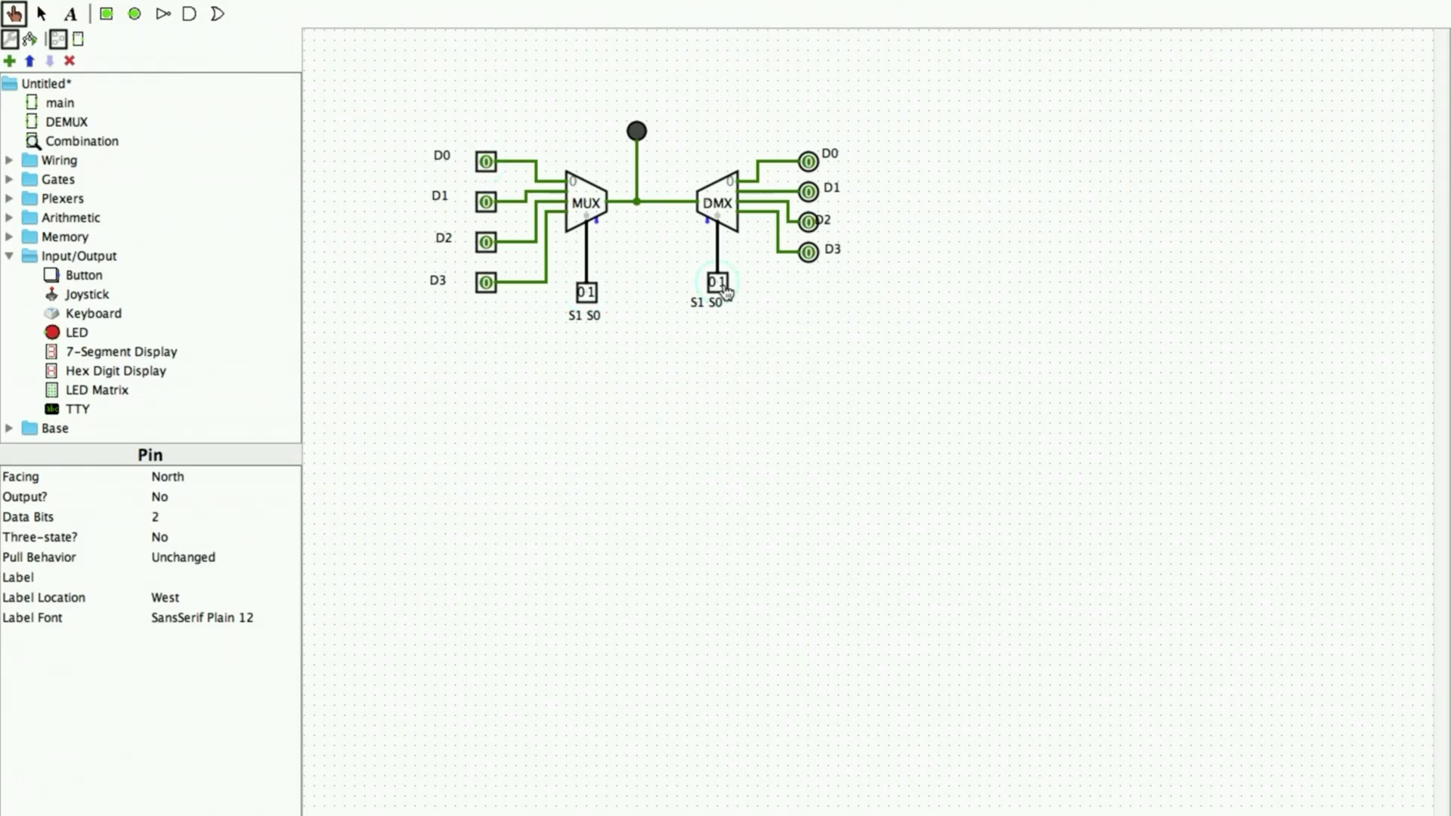
click(488, 203)
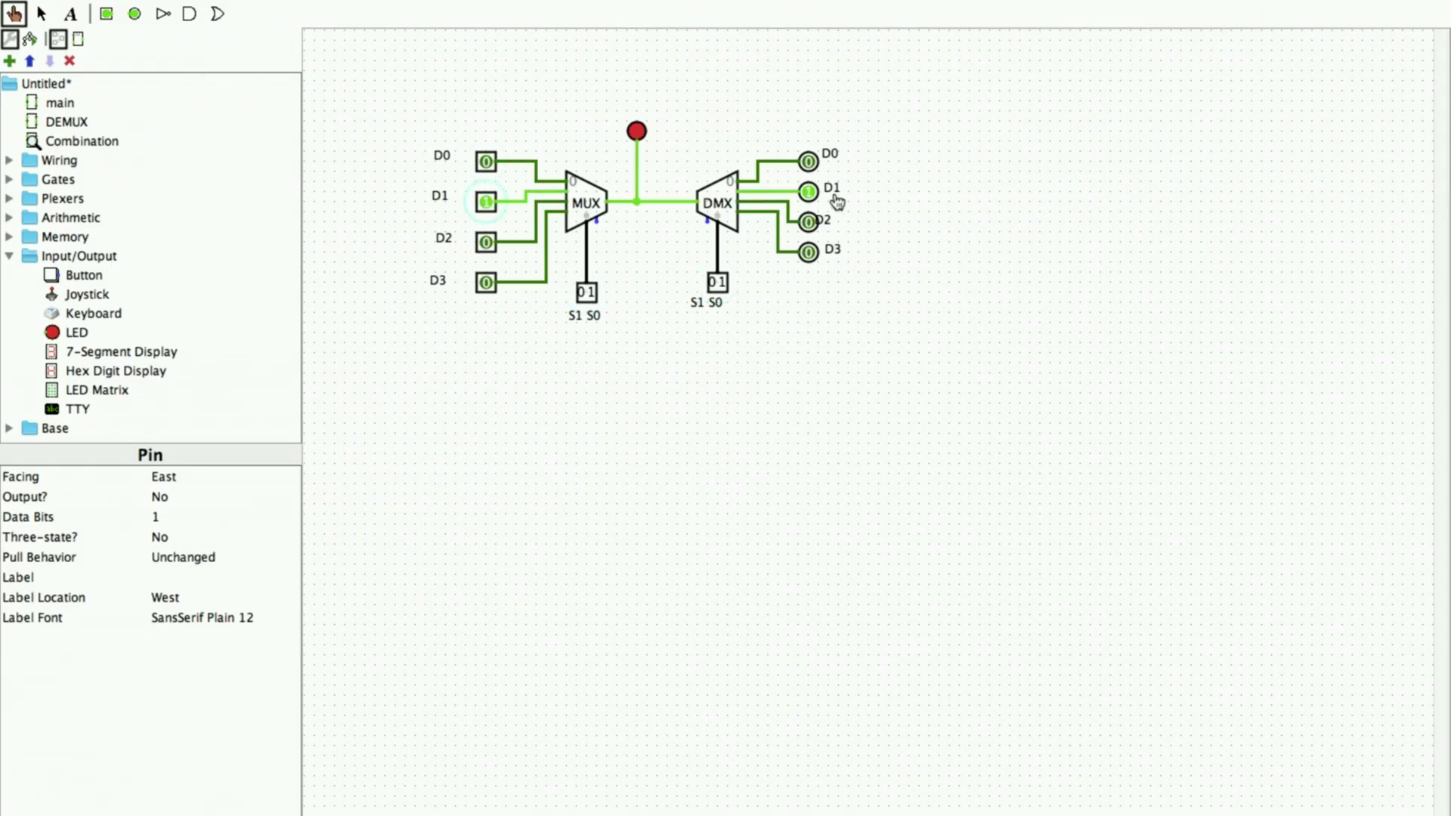
Test the linked blocks with both select pins at 10 and only D2 at 1.
click(590, 302)
click(583, 294)
click(713, 284)
click(721, 284)
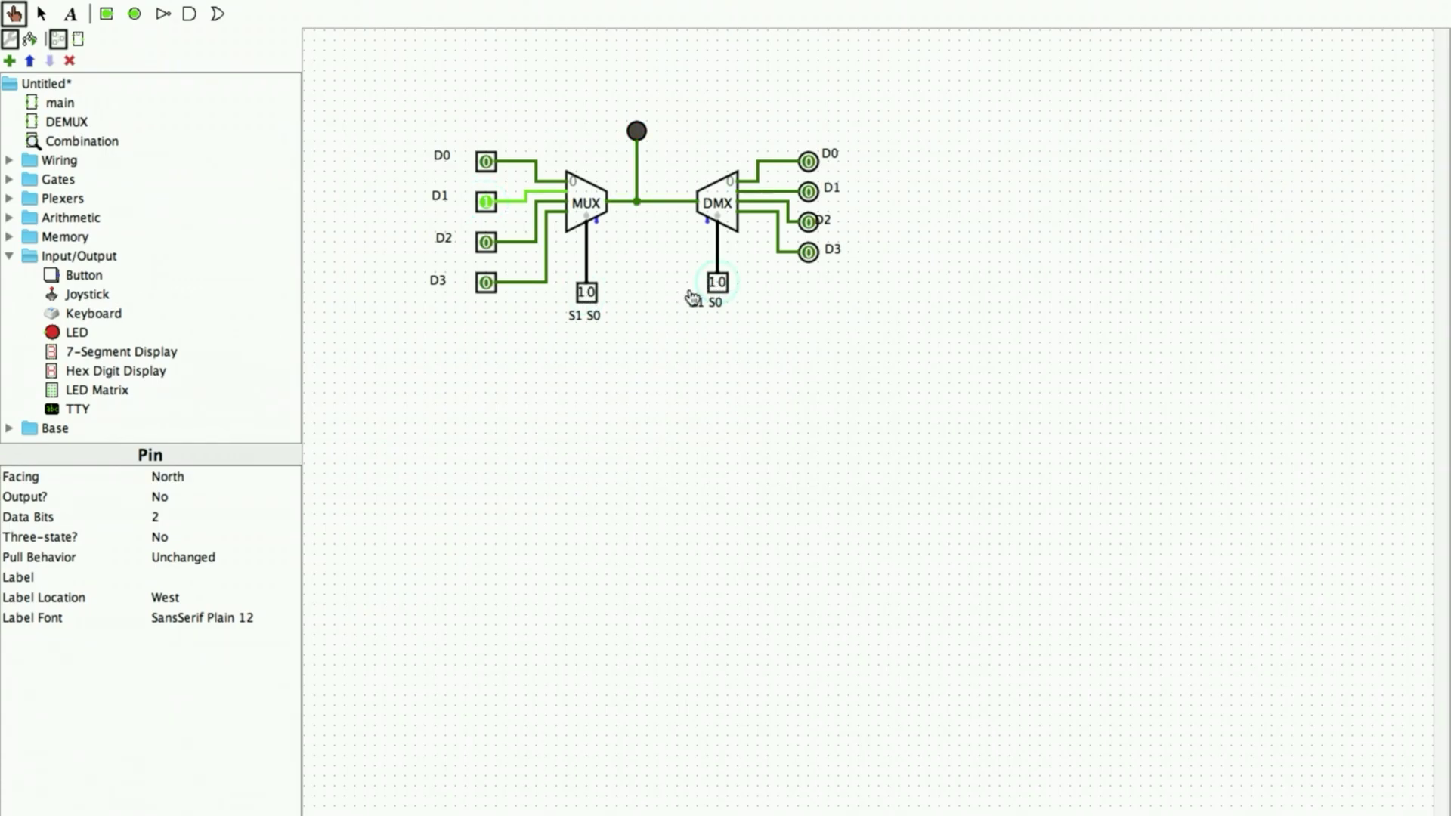
click(485, 201)
click(486, 242)
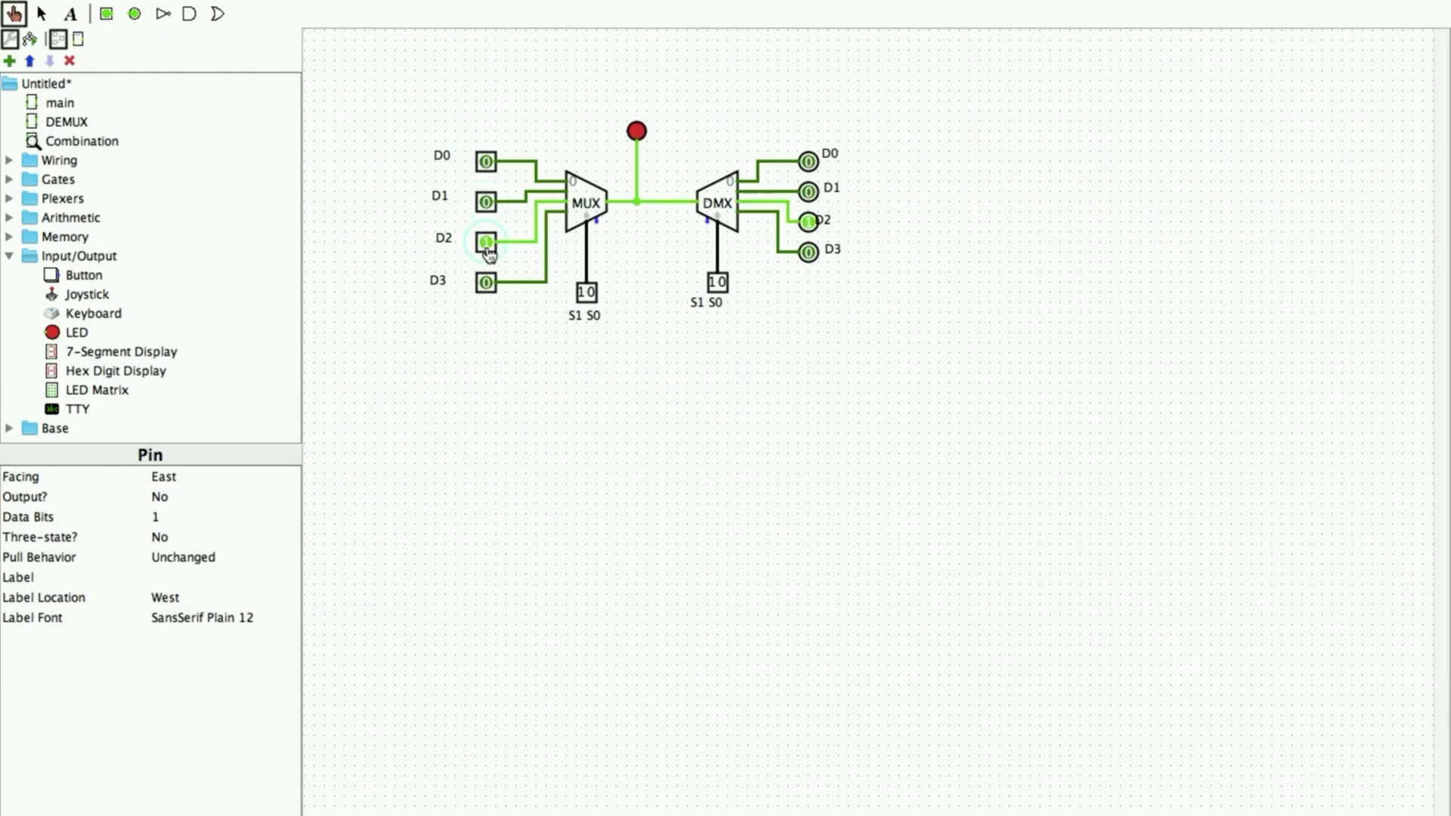
Test the linked blocks with both select pins at 11 and only D3 at 1.
click(591, 293)
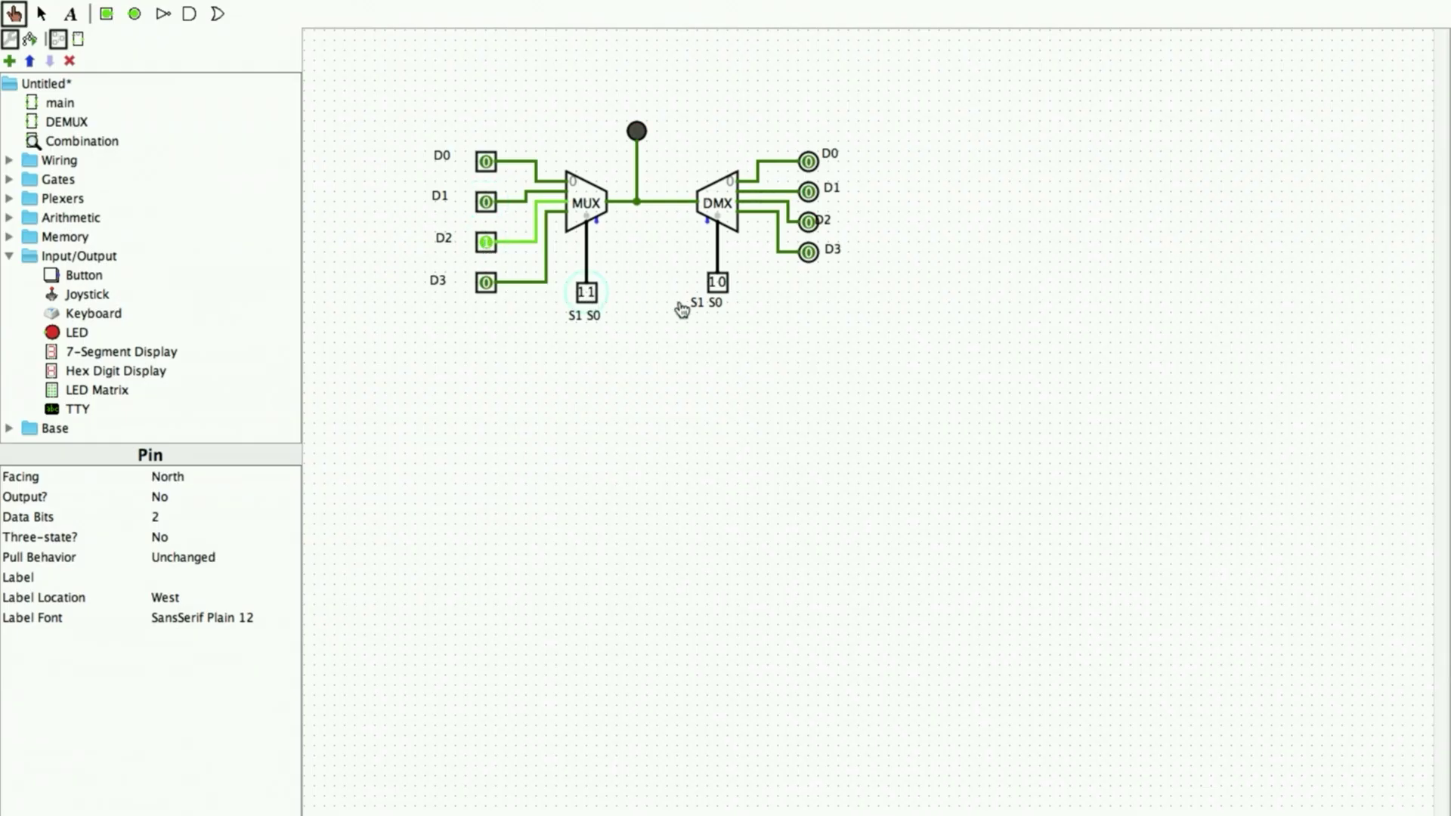
click(722, 290)
click(486, 242)
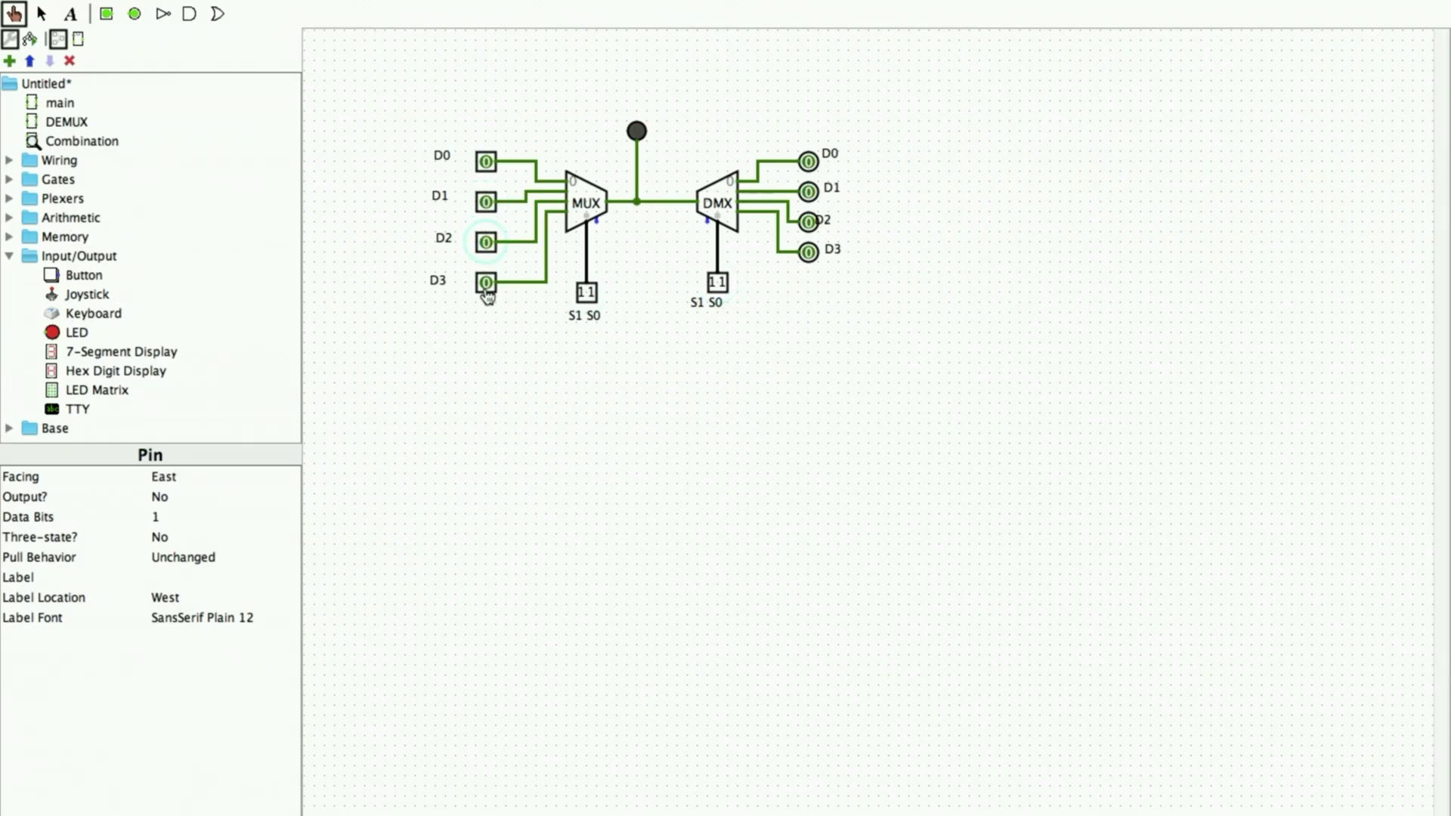
click(486, 284)
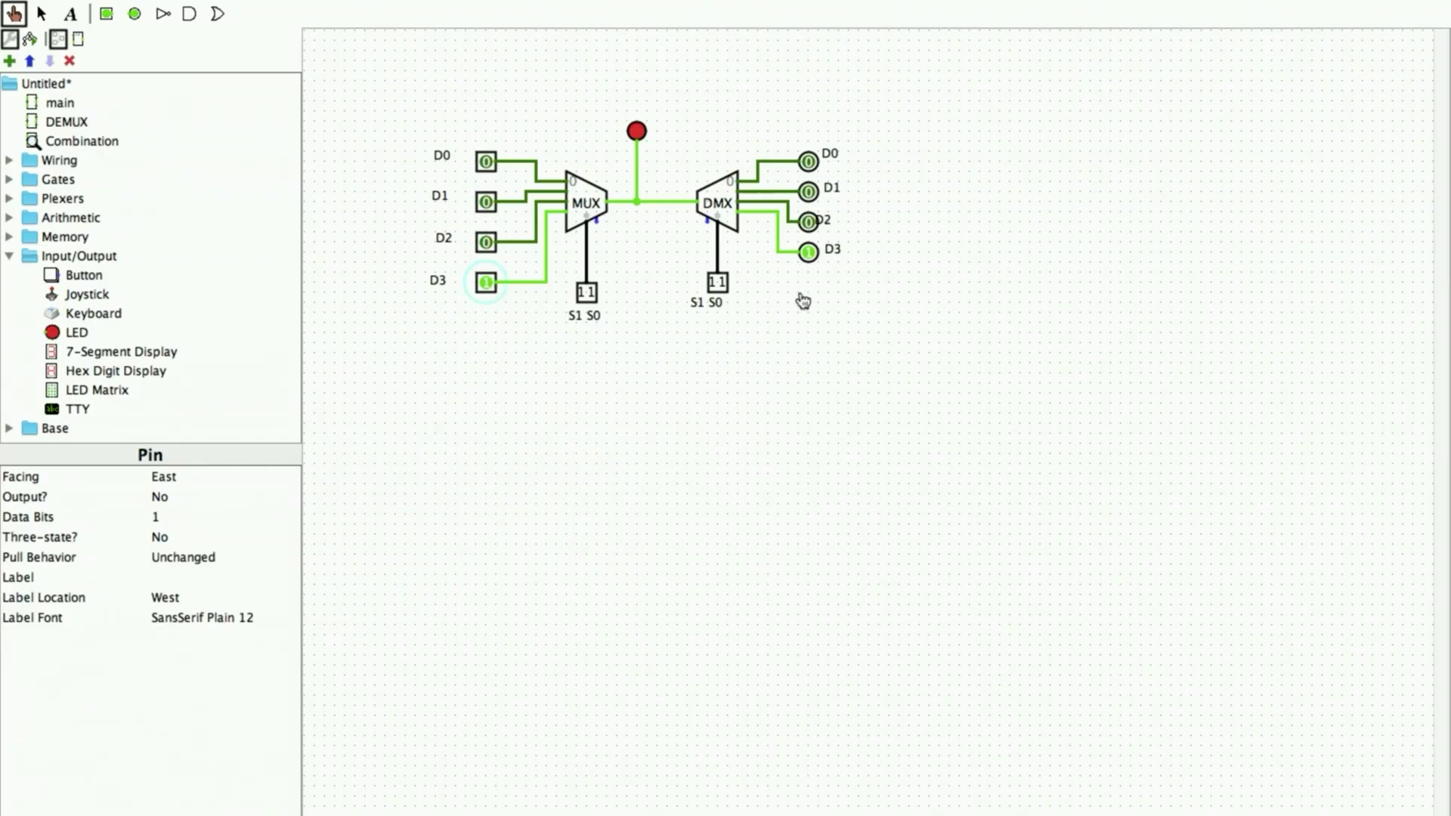